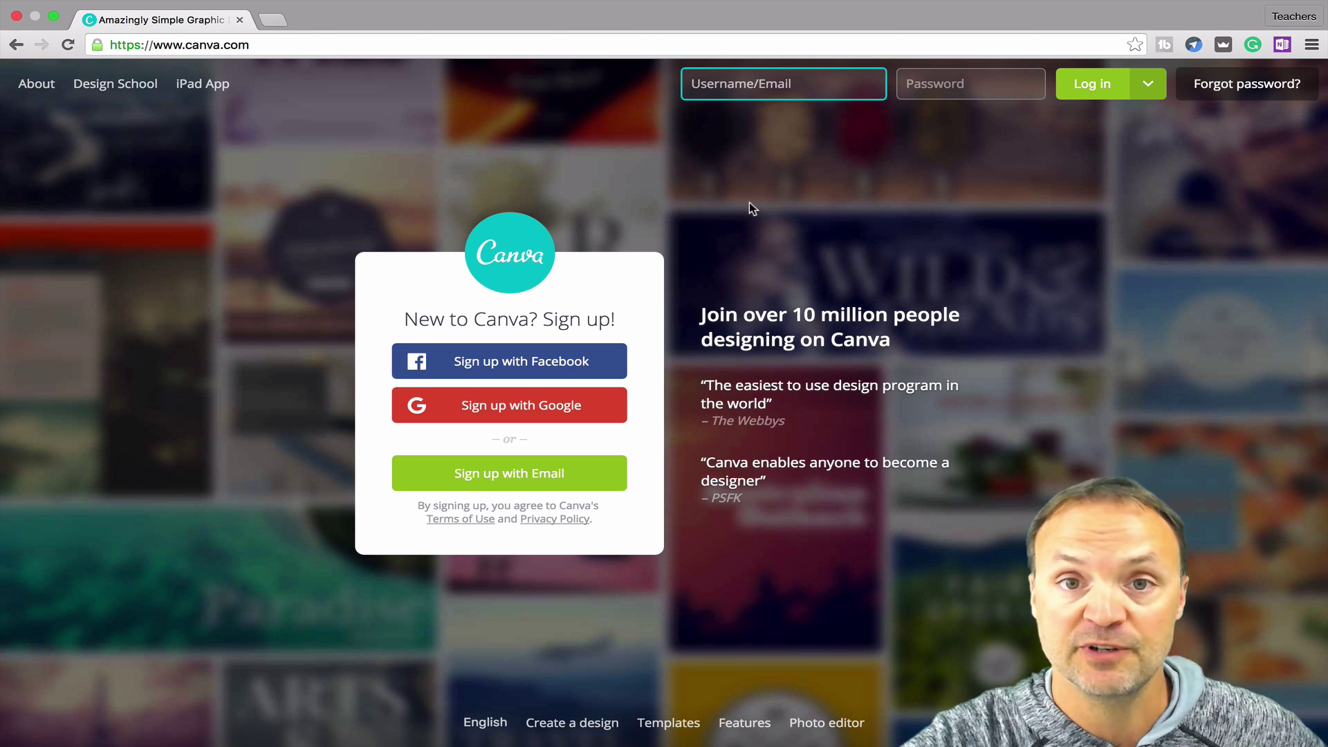
Step: Sign in with Google, open and close a résumé design, and return to the dashboard top
left_click(546, 409)
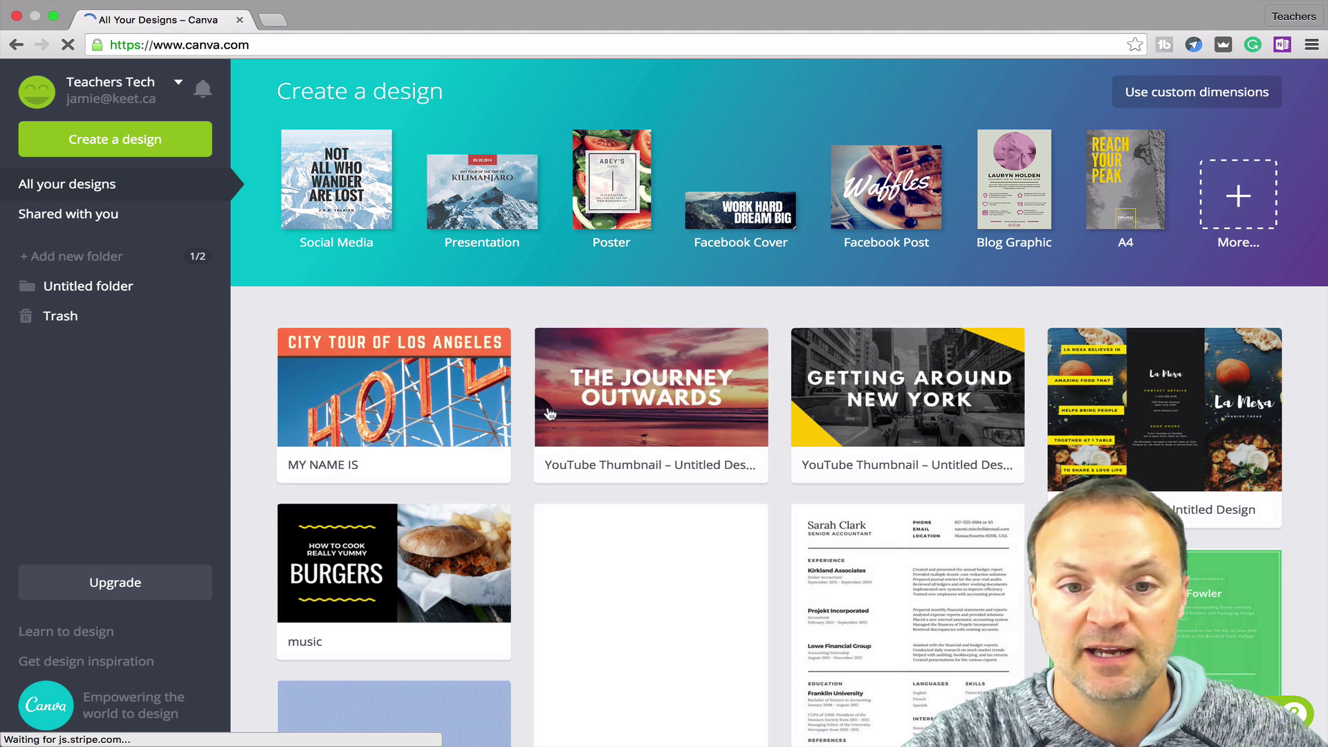
left_click(989, 546)
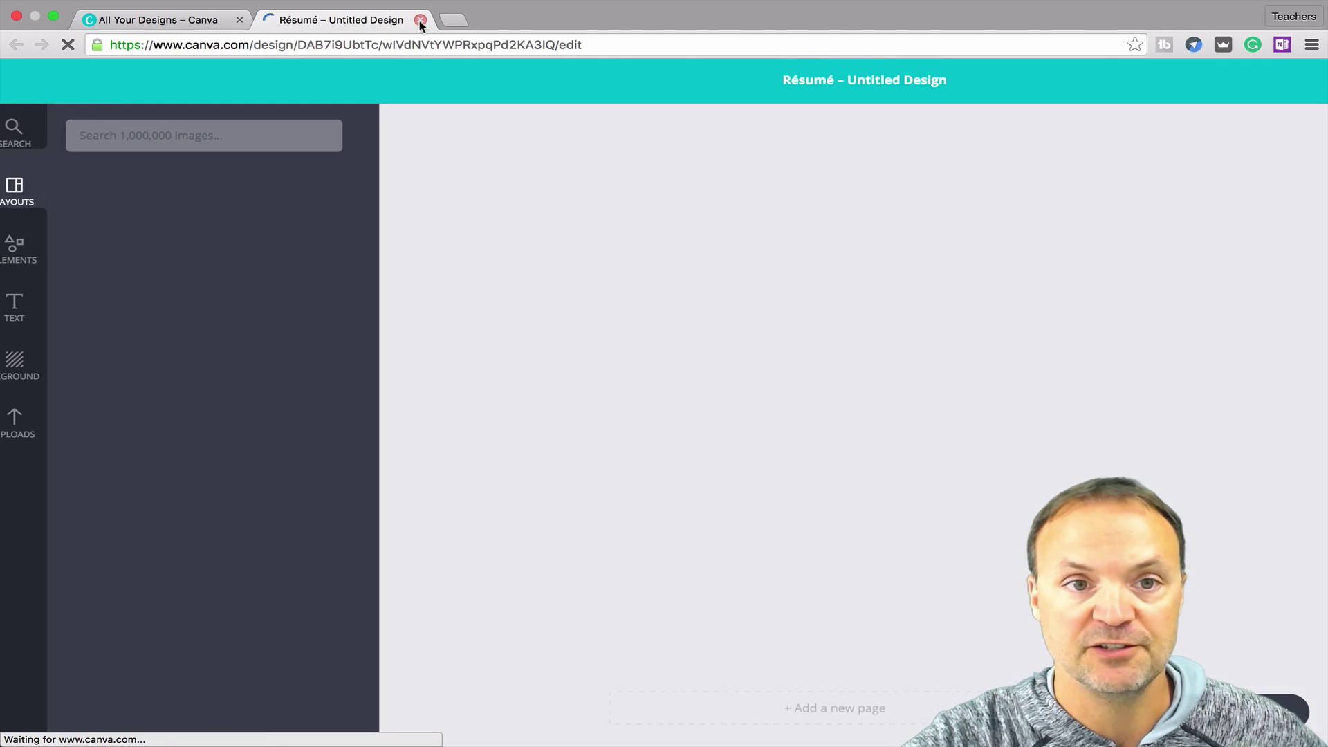
left_click(420, 21)
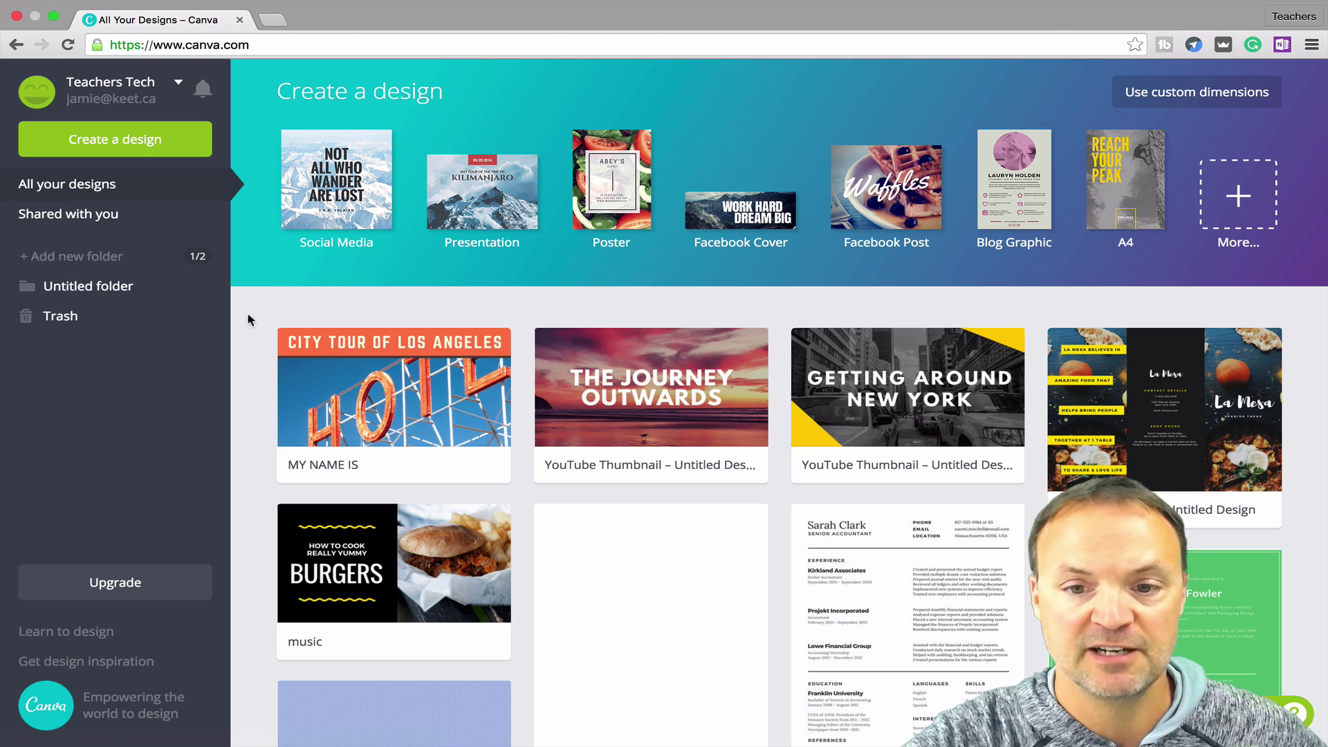
scroll(247, 387, "down", 3)
scroll(246, 390, "down", 2)
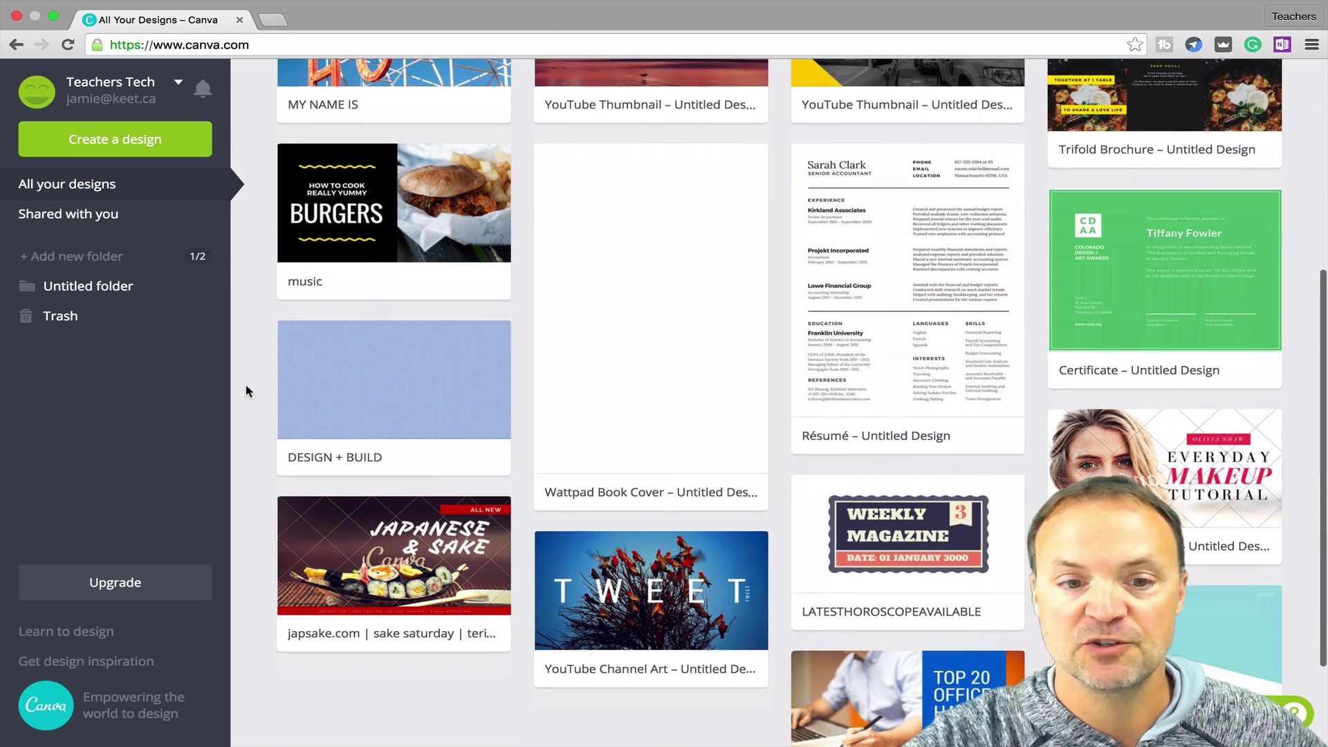
scroll(246, 389, "up", 5)
scroll(246, 386, "up", 1)
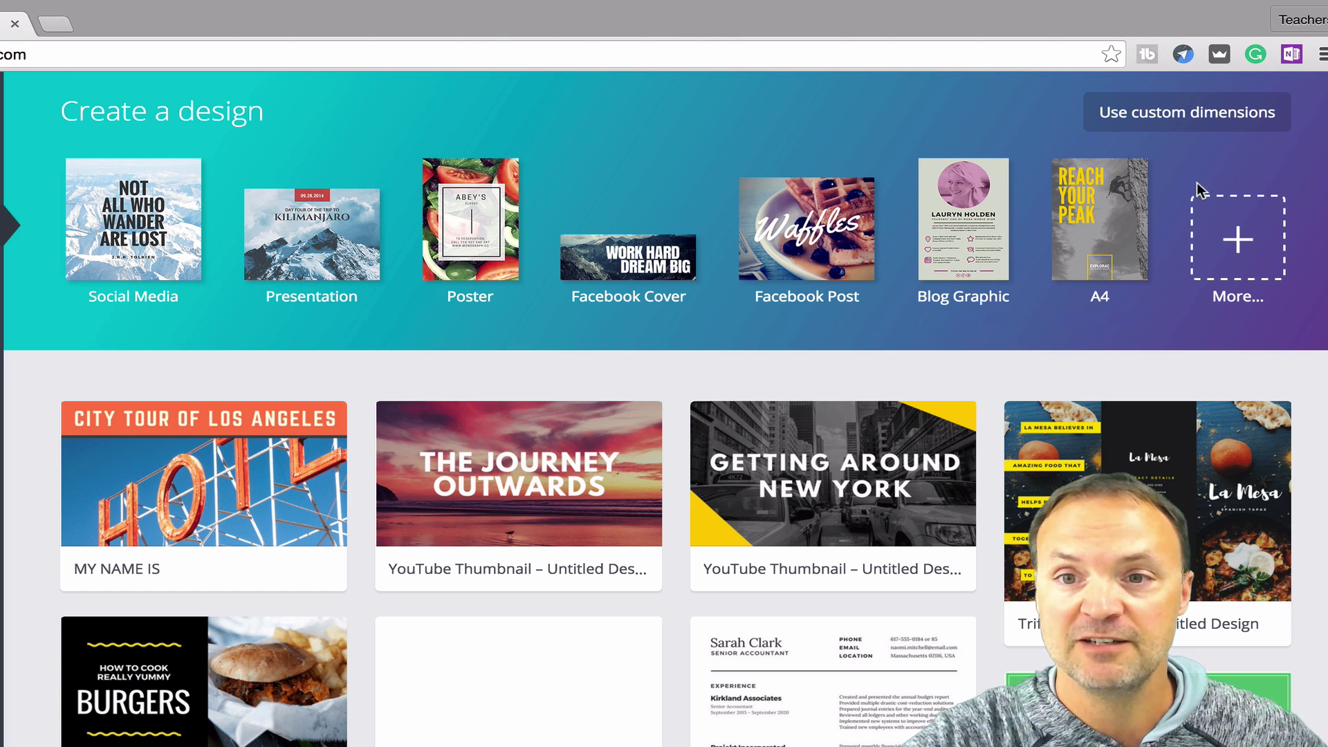
left_click(1190, 122)
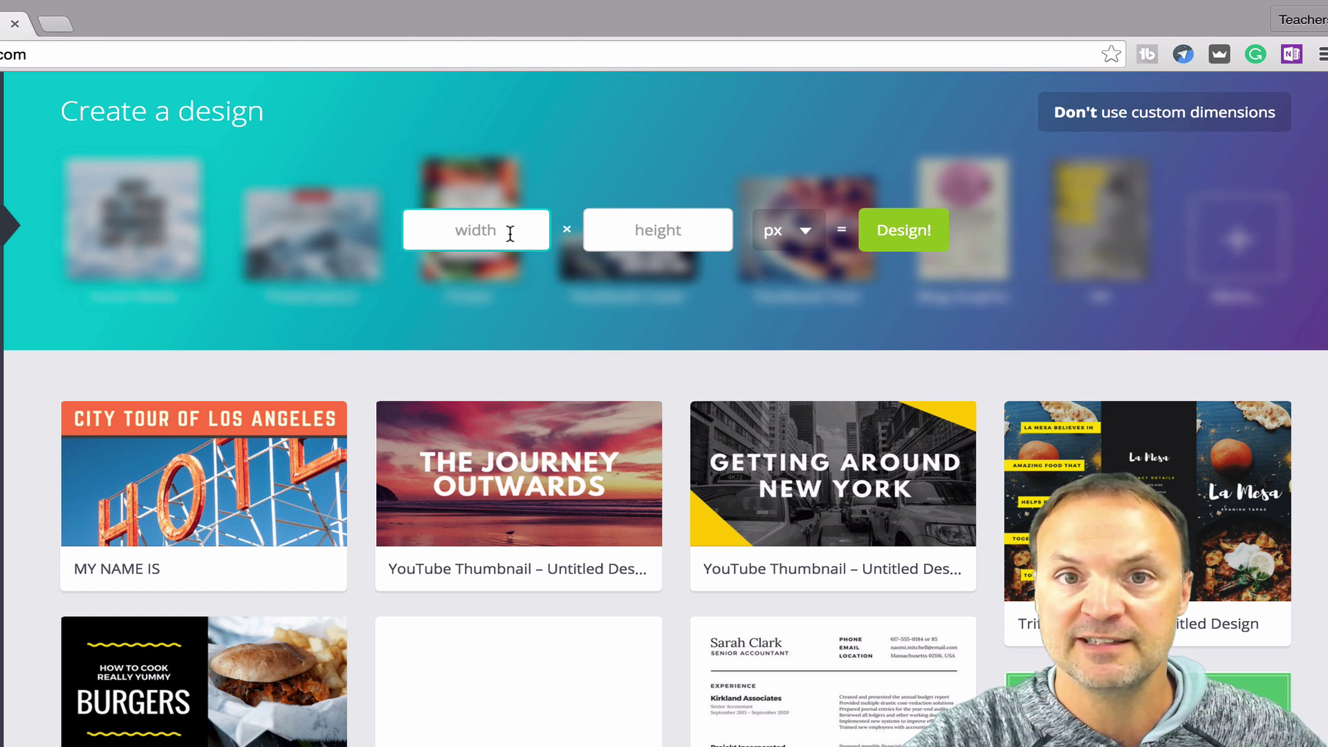
left_click(786, 235)
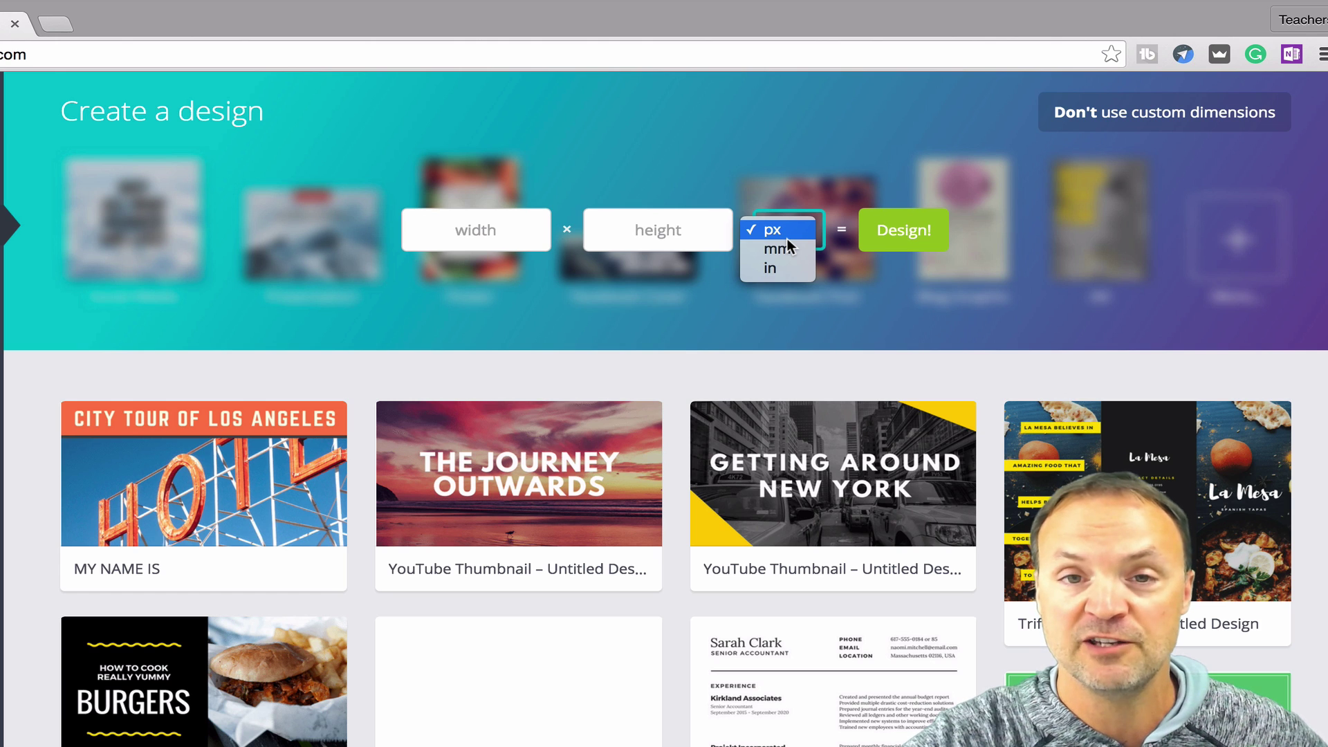
left_click(777, 130)
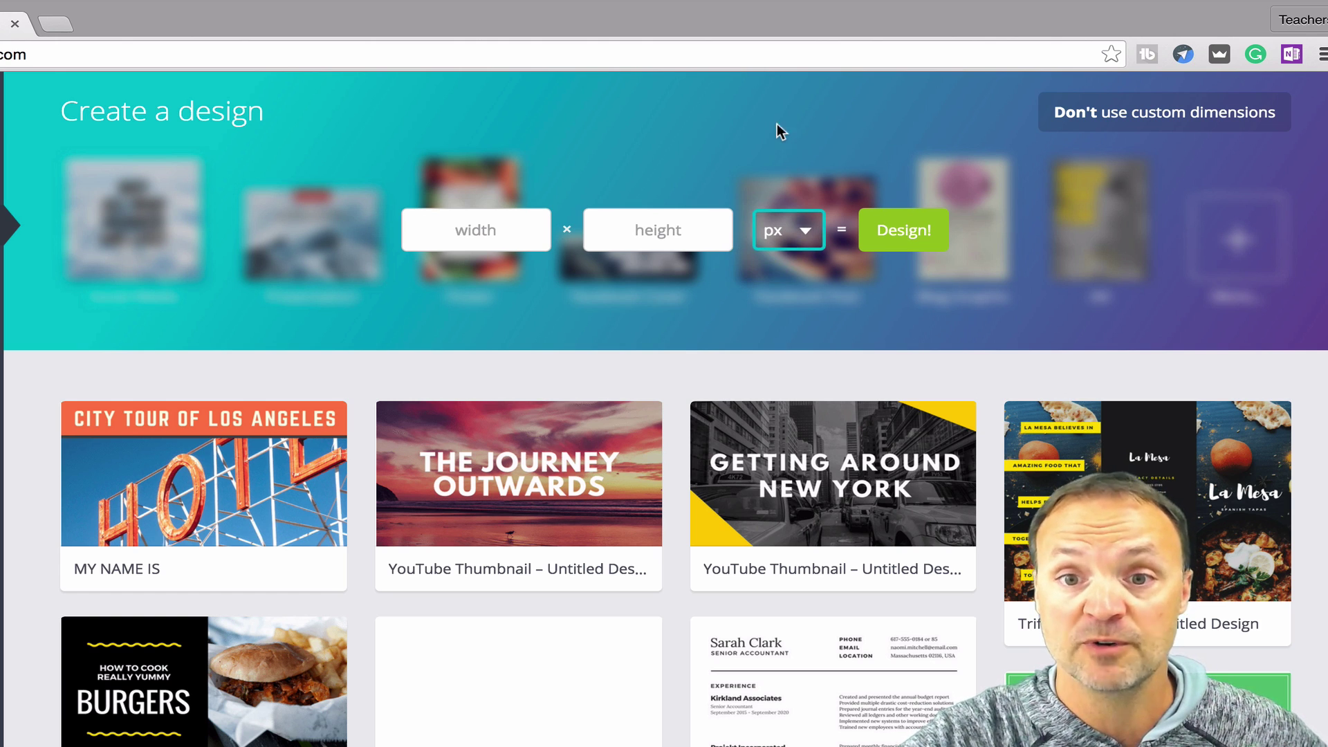
left_click(802, 329)
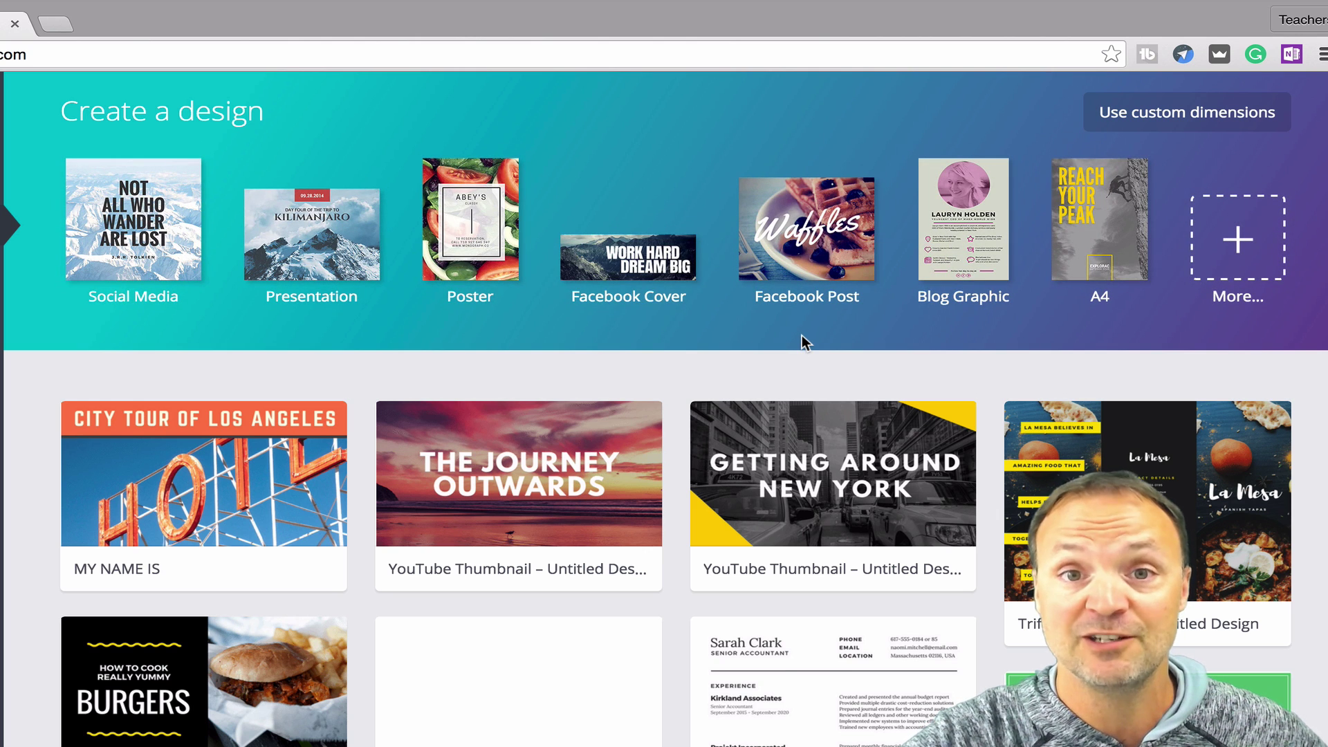
Step: Open the More... design types and browse the Documents, Blogging & eBooks and Marketing Materials groups
left_click(1248, 253)
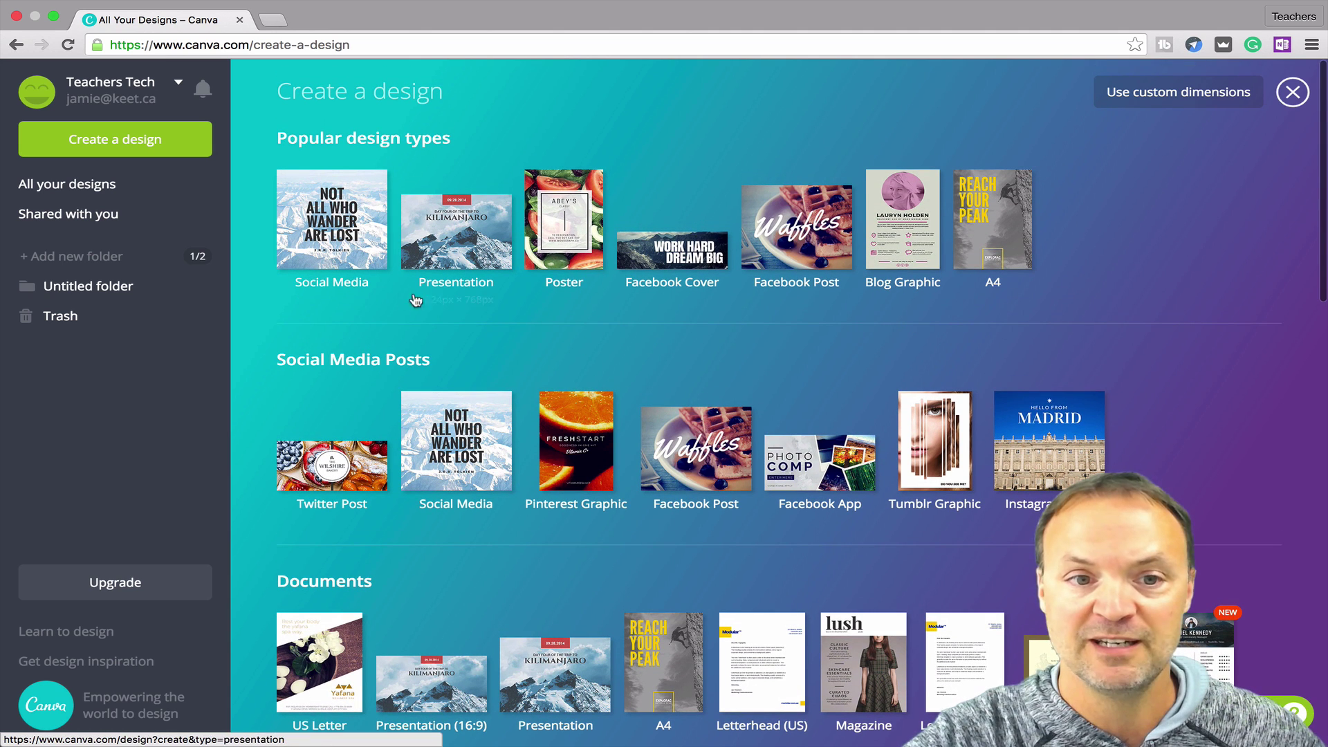
scroll(608, 318, "down", 1)
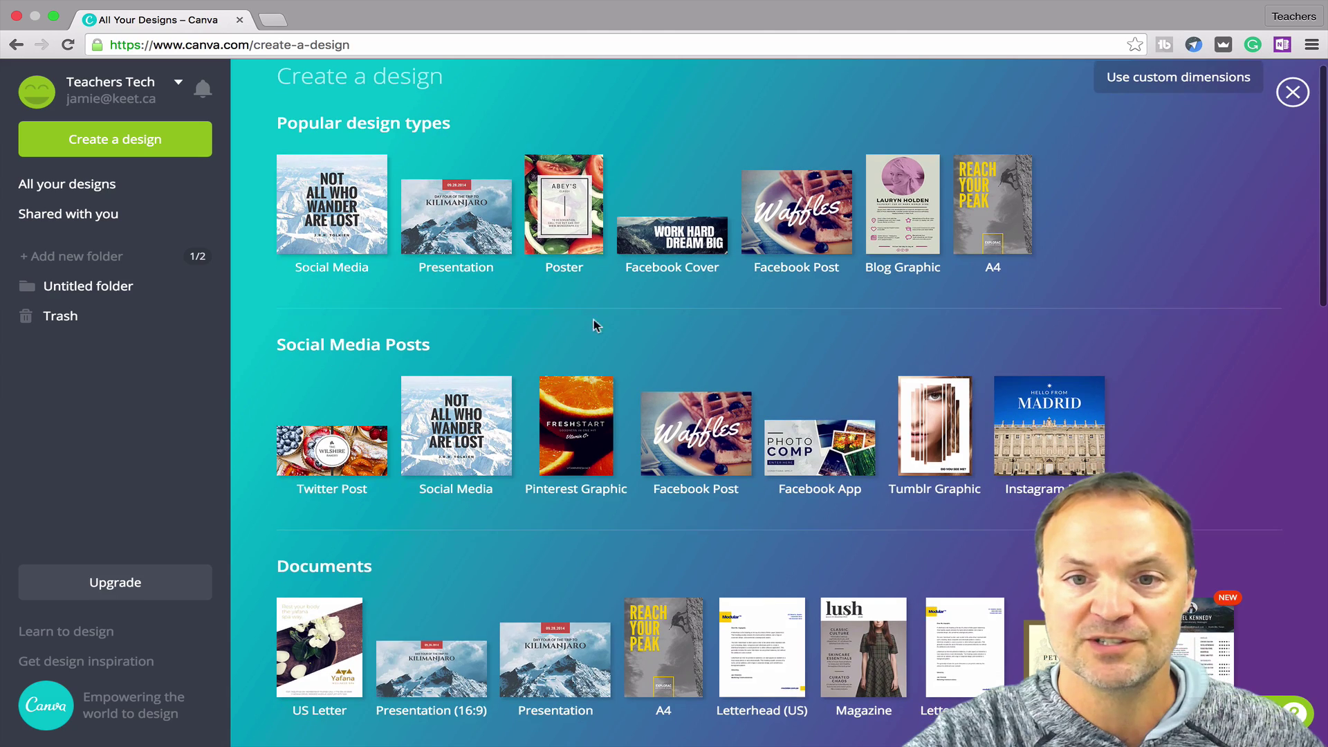
scroll(641, 318, "down", 5)
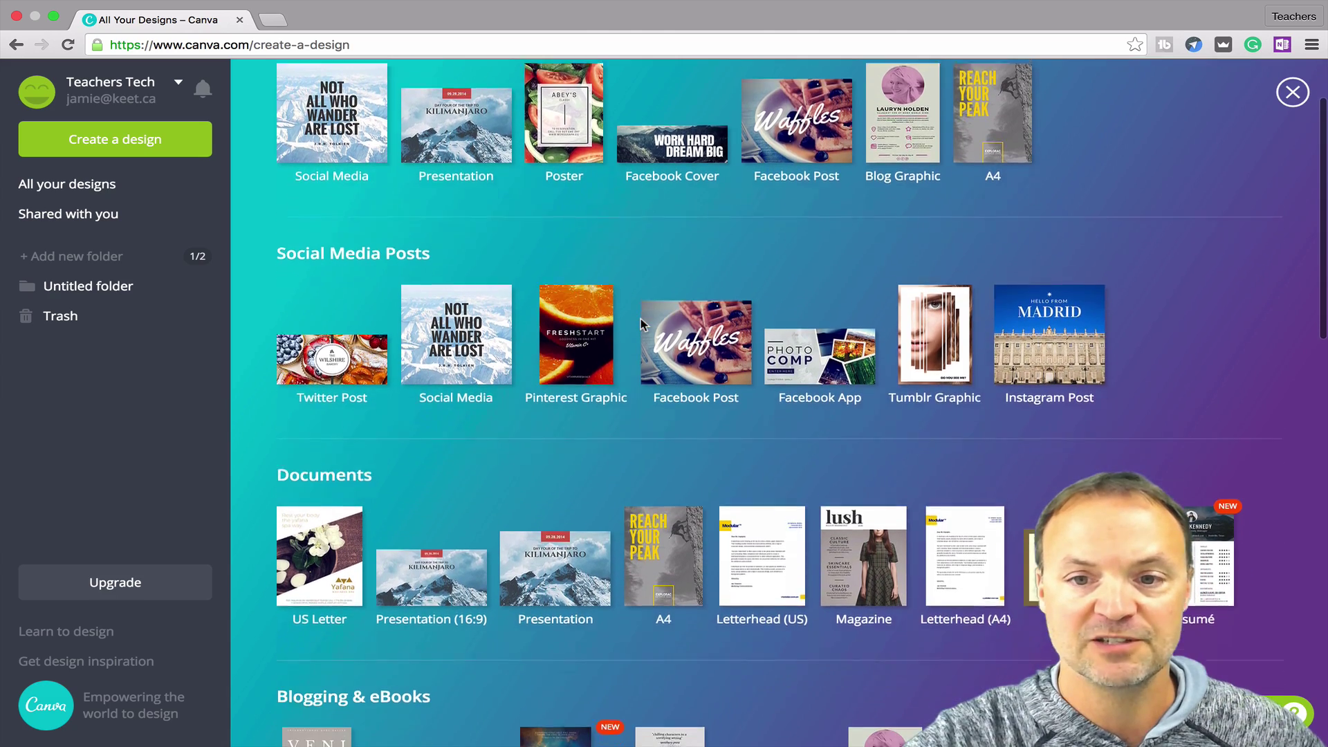
scroll(566, 363, "down", 2)
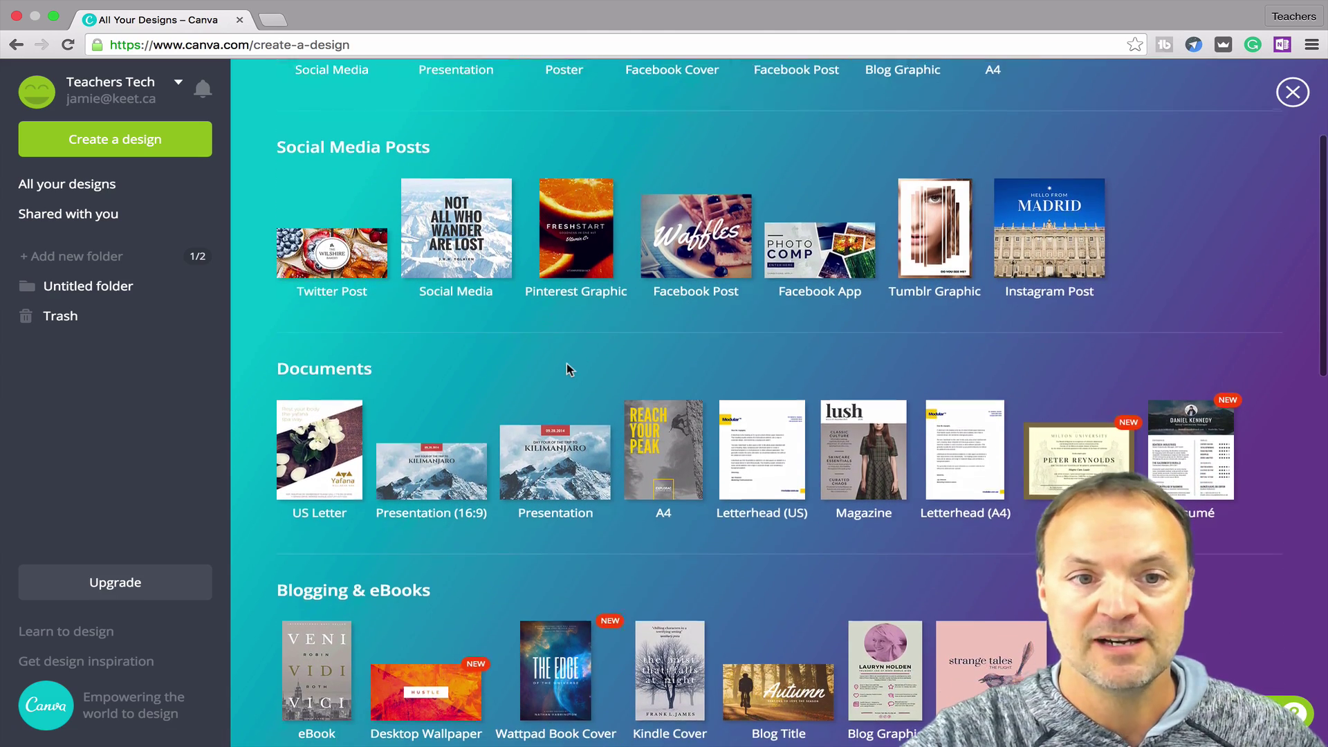
scroll(495, 308, "down", 5)
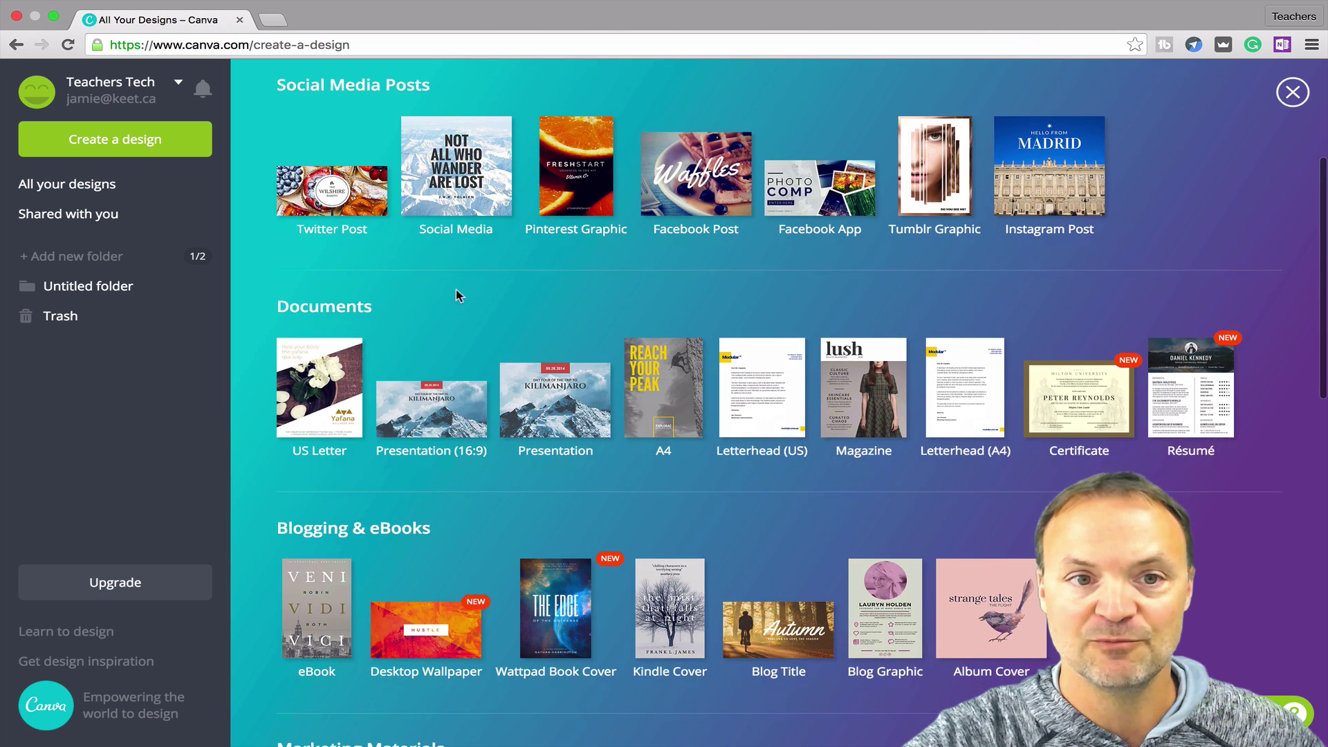
scroll(377, 377, "down", 2)
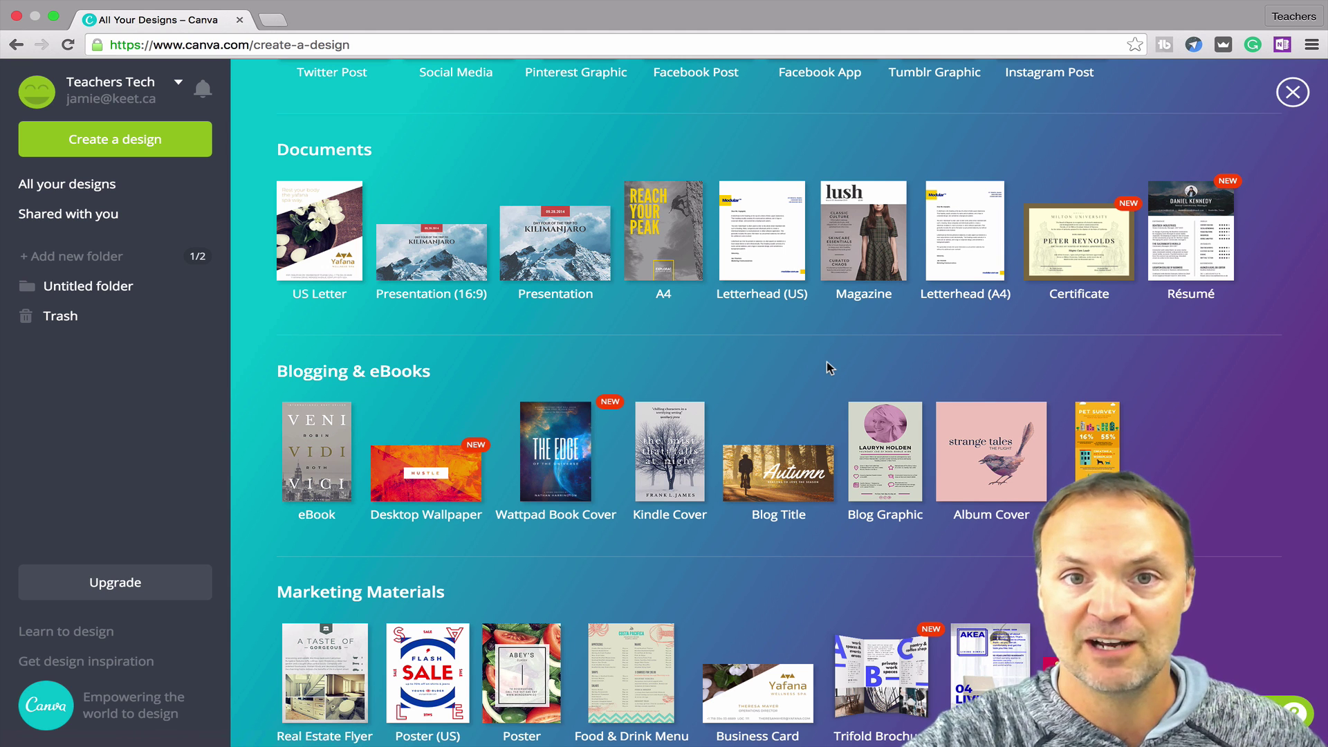
scroll(734, 359, "down", 4)
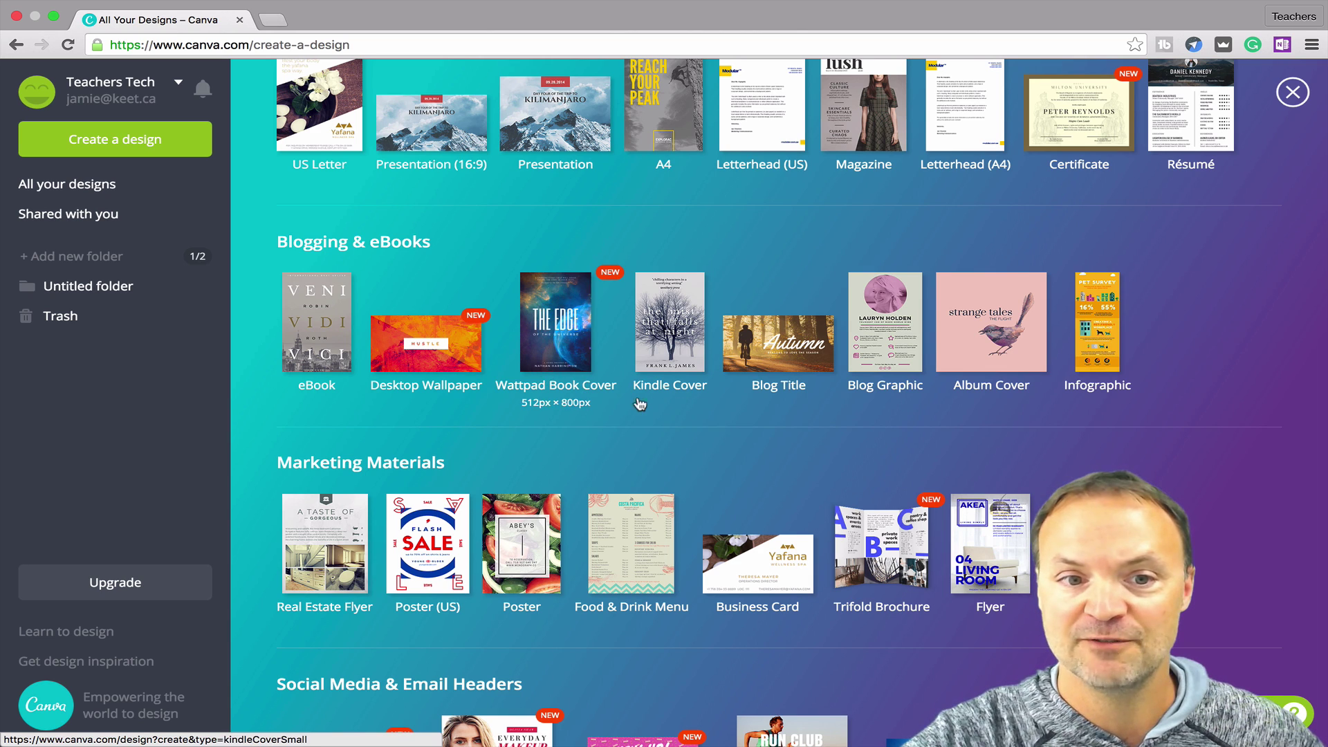
scroll(641, 410, "down", 4)
scroll(641, 410, "down", 3)
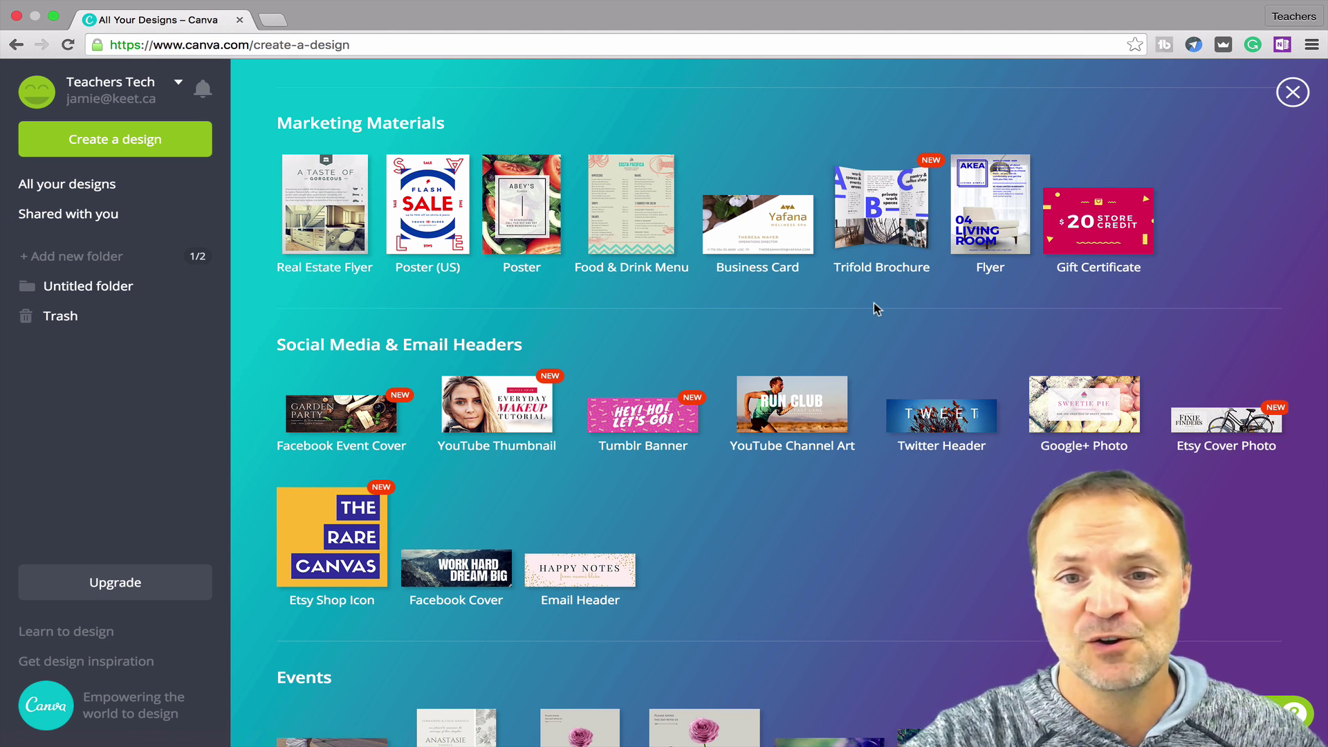
scroll(801, 304, "down", 2)
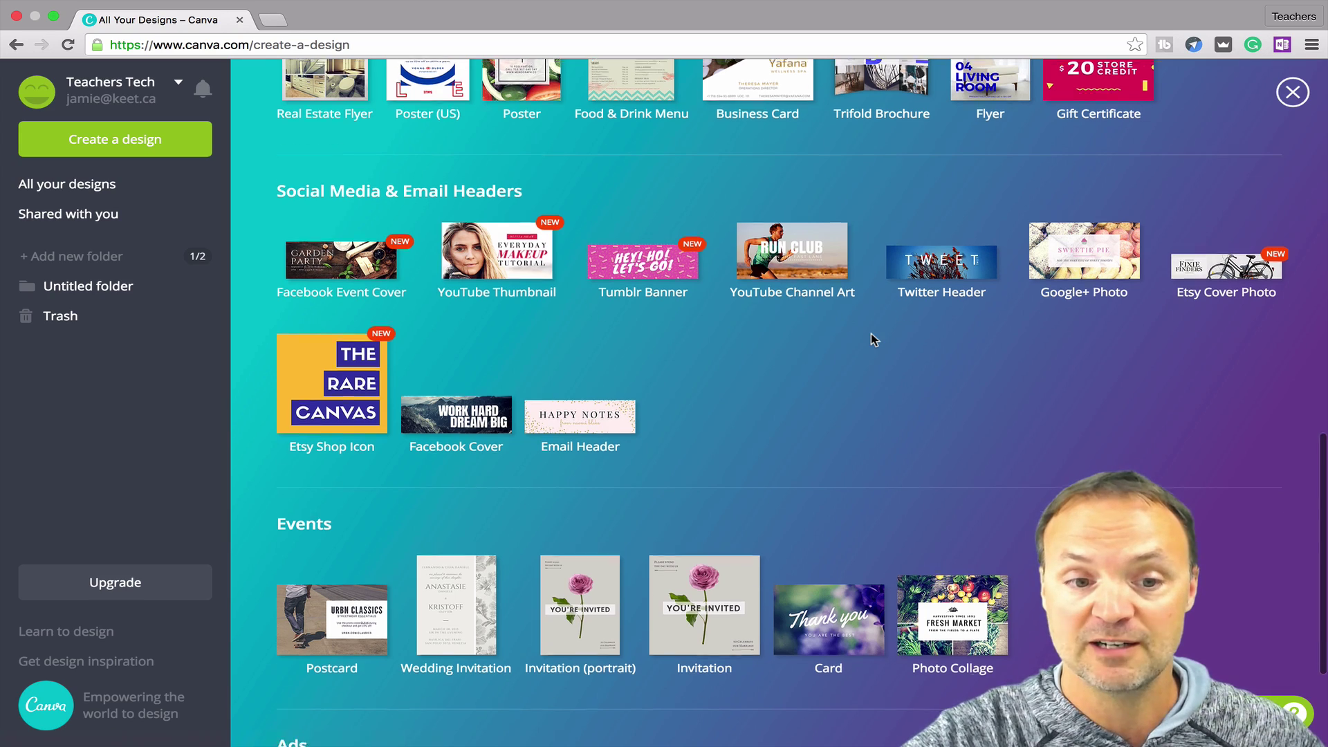
scroll(870, 334, "up", 5)
scroll(760, 377, "up", 3)
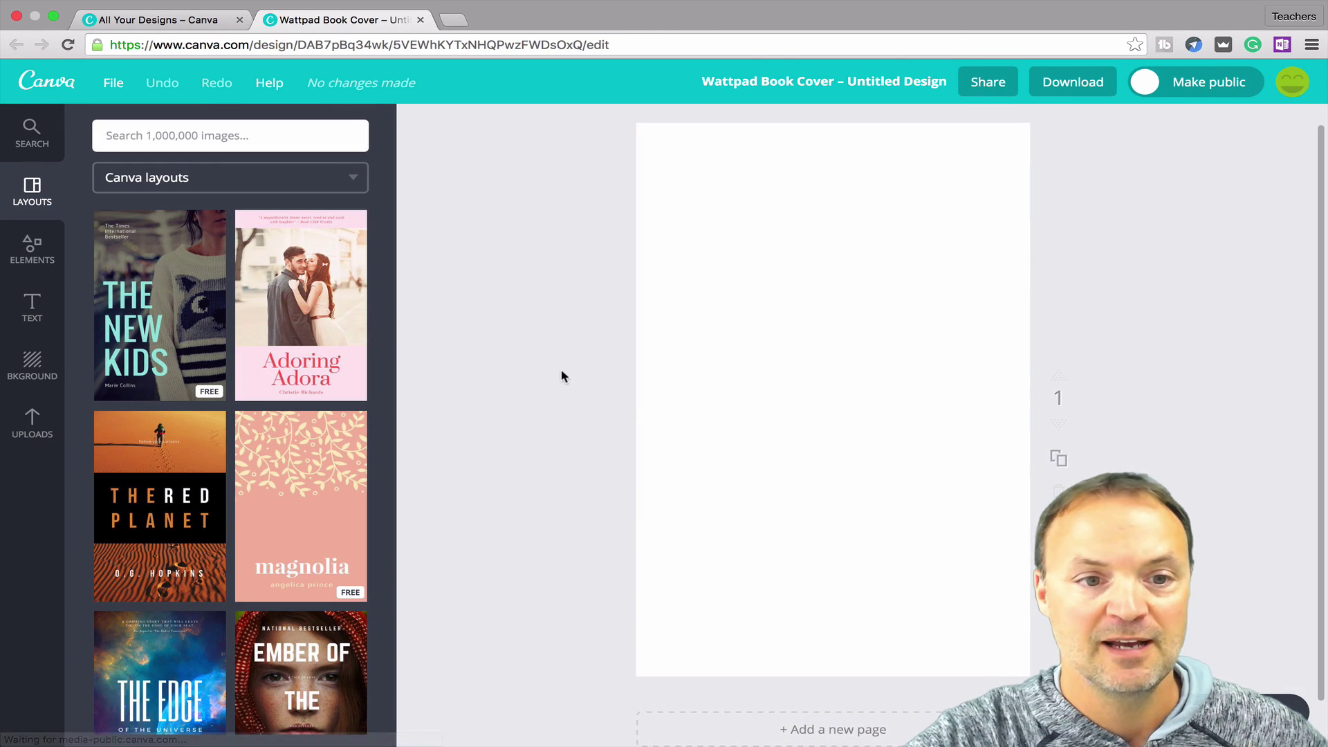
Step: Browse the Wattpad Book Cover's Layouts panel to find covers like The Edge and Starborn
scroll(192, 256, "down", 2)
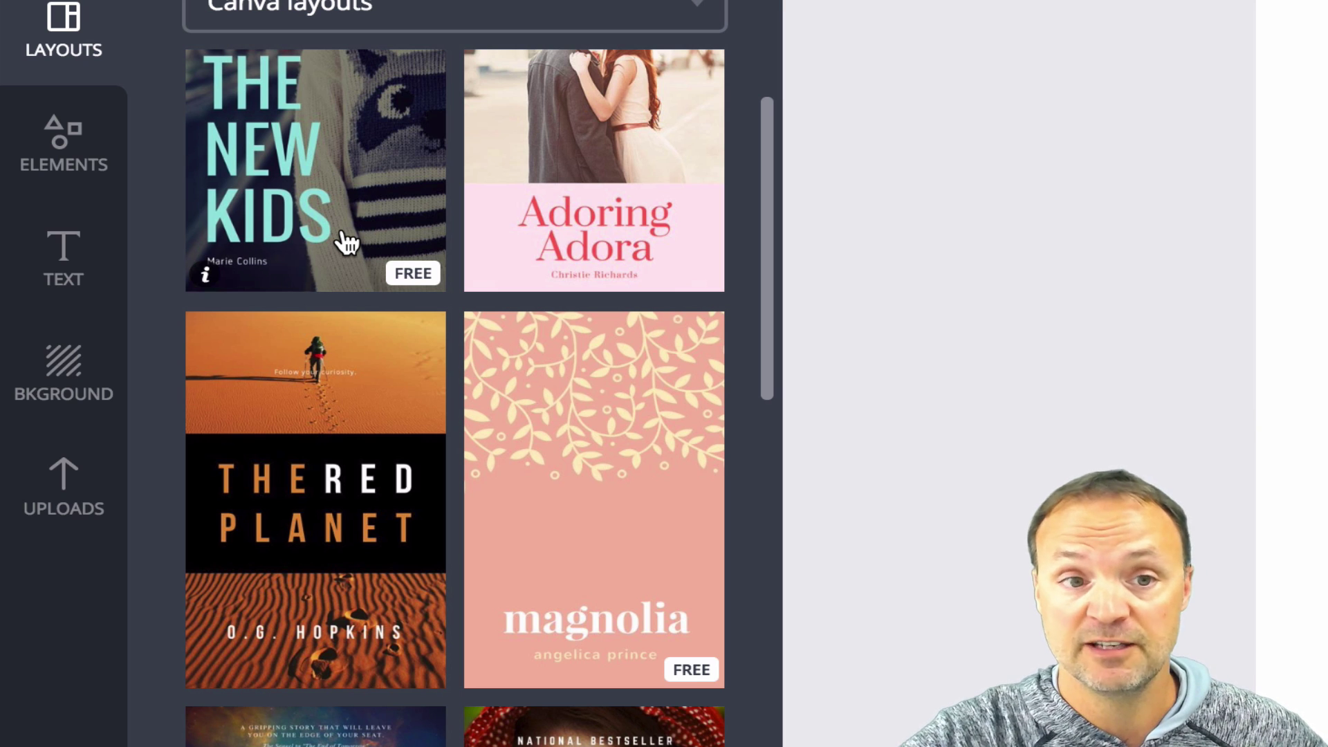
scroll(334, 362, "down", 3)
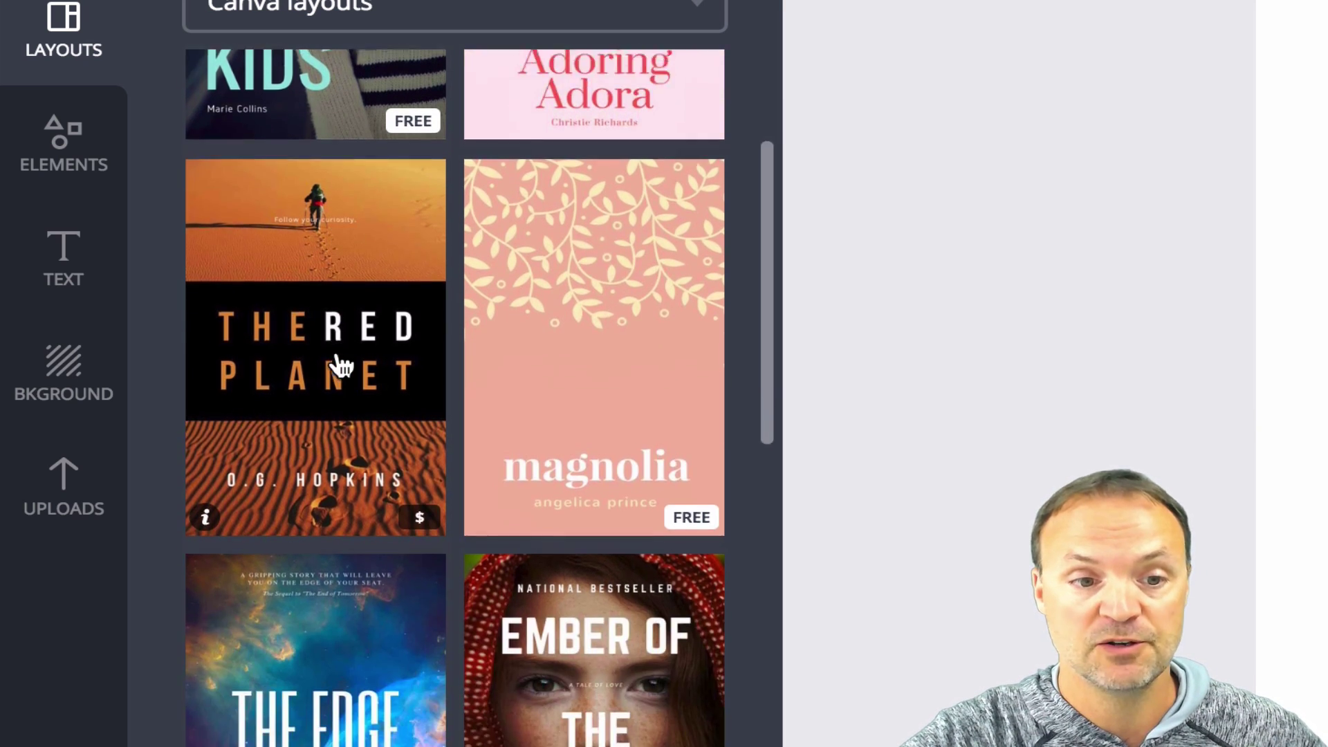
scroll(341, 364, "down", 4)
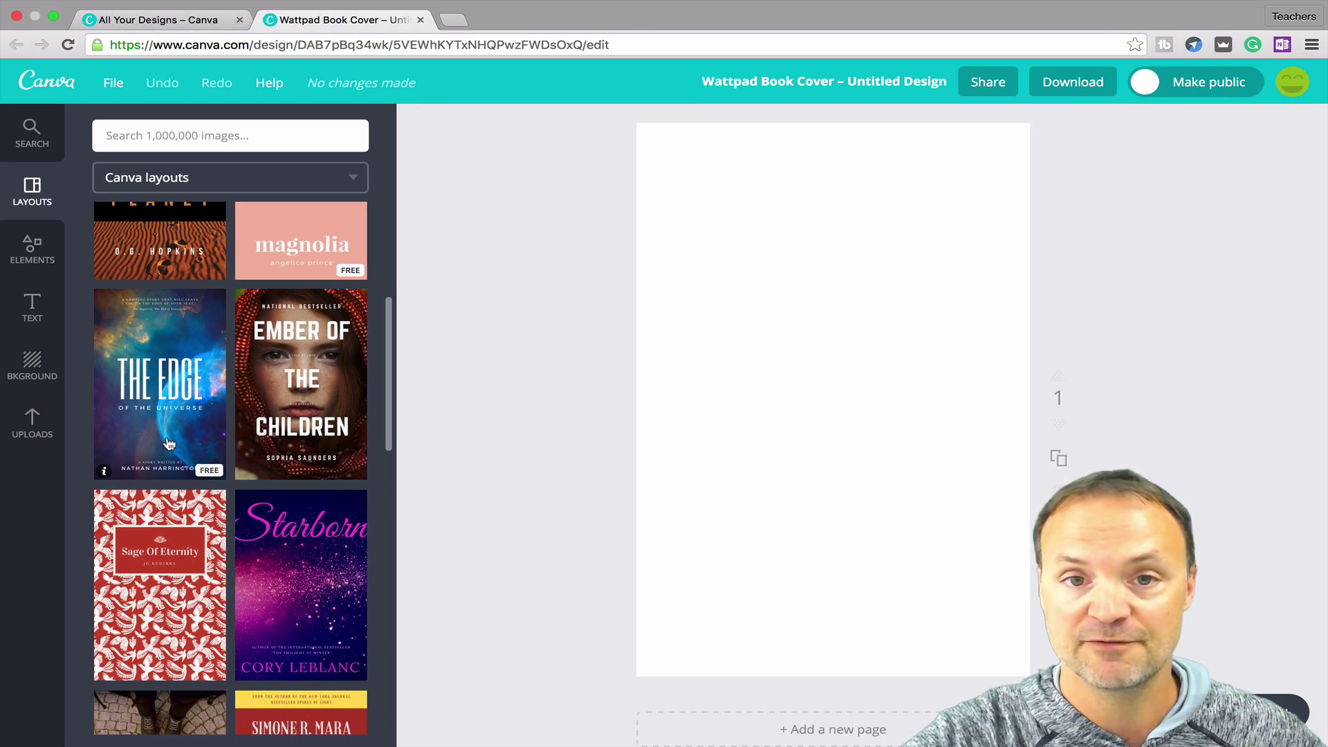
Step: Apply The Edge of the Universe layout and switch its title font to Sifonn, trying Sniglet first
left_click(169, 444)
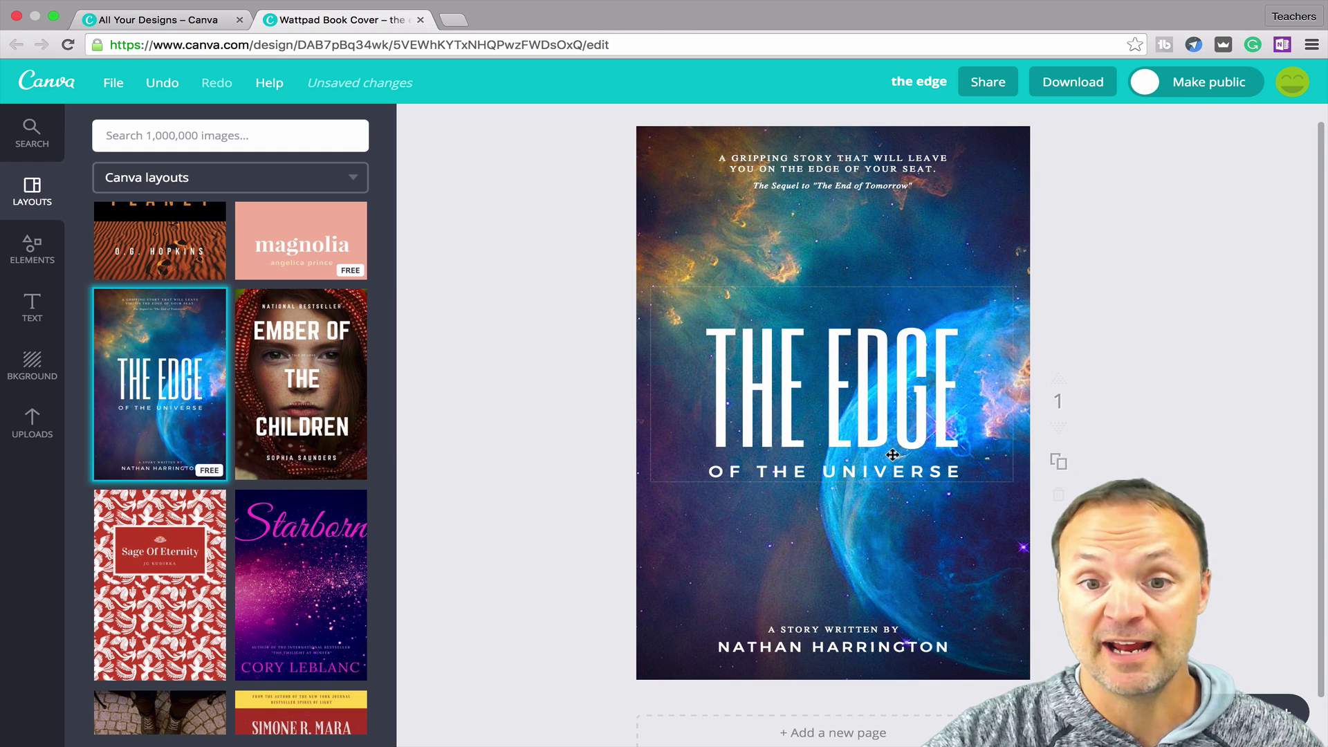
left_click(760, 424)
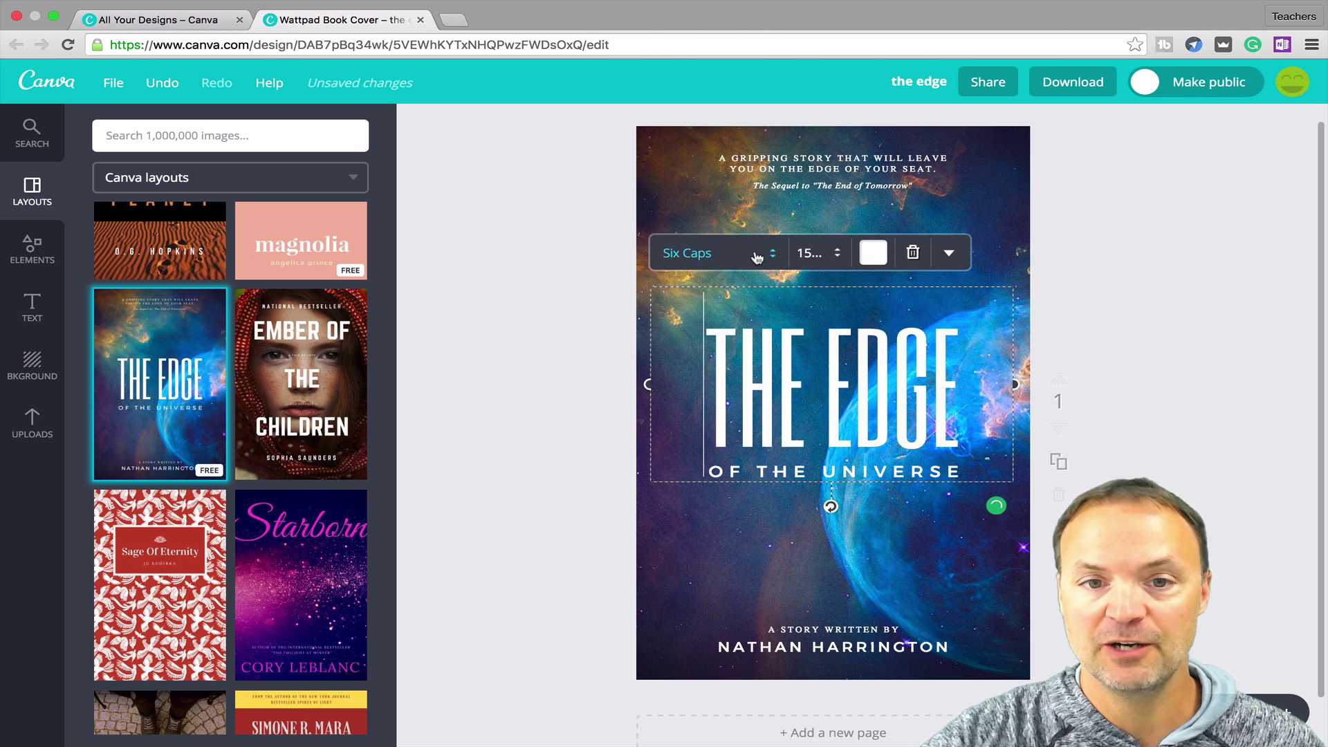
left_click(774, 265)
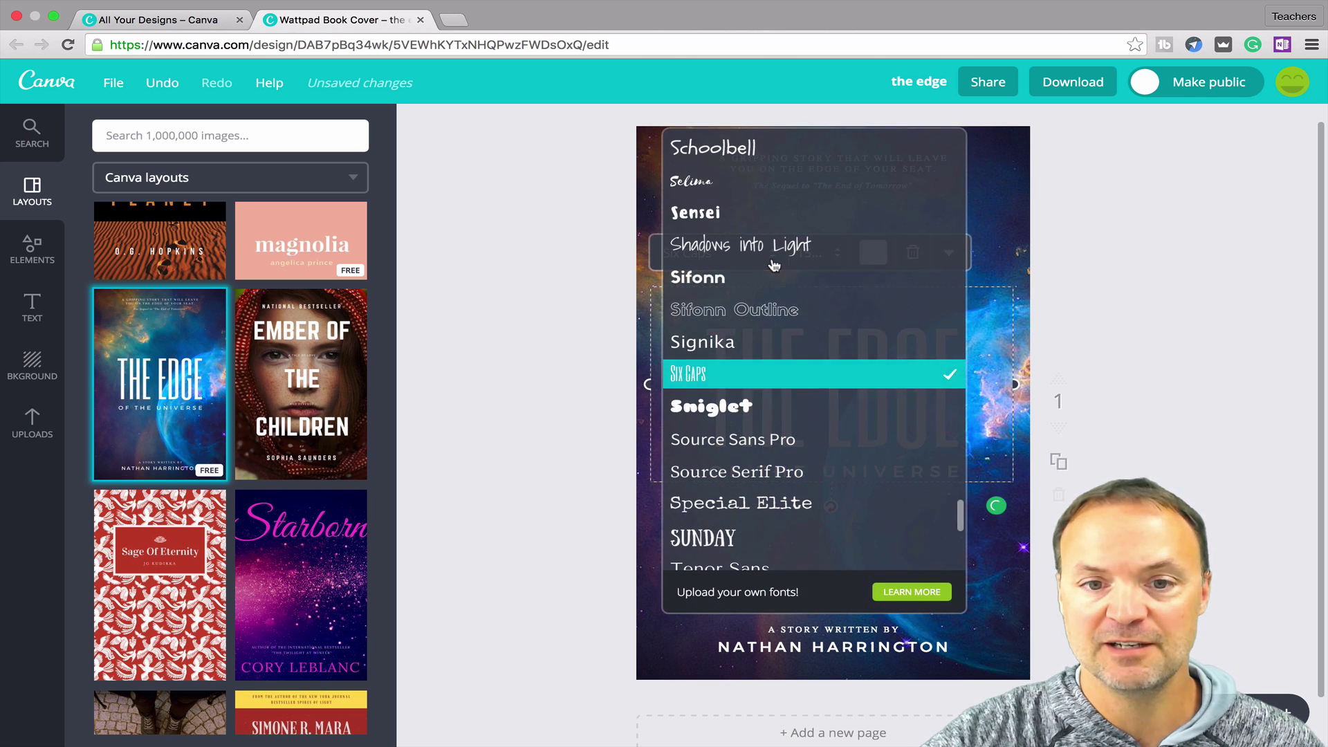
left_click(745, 410)
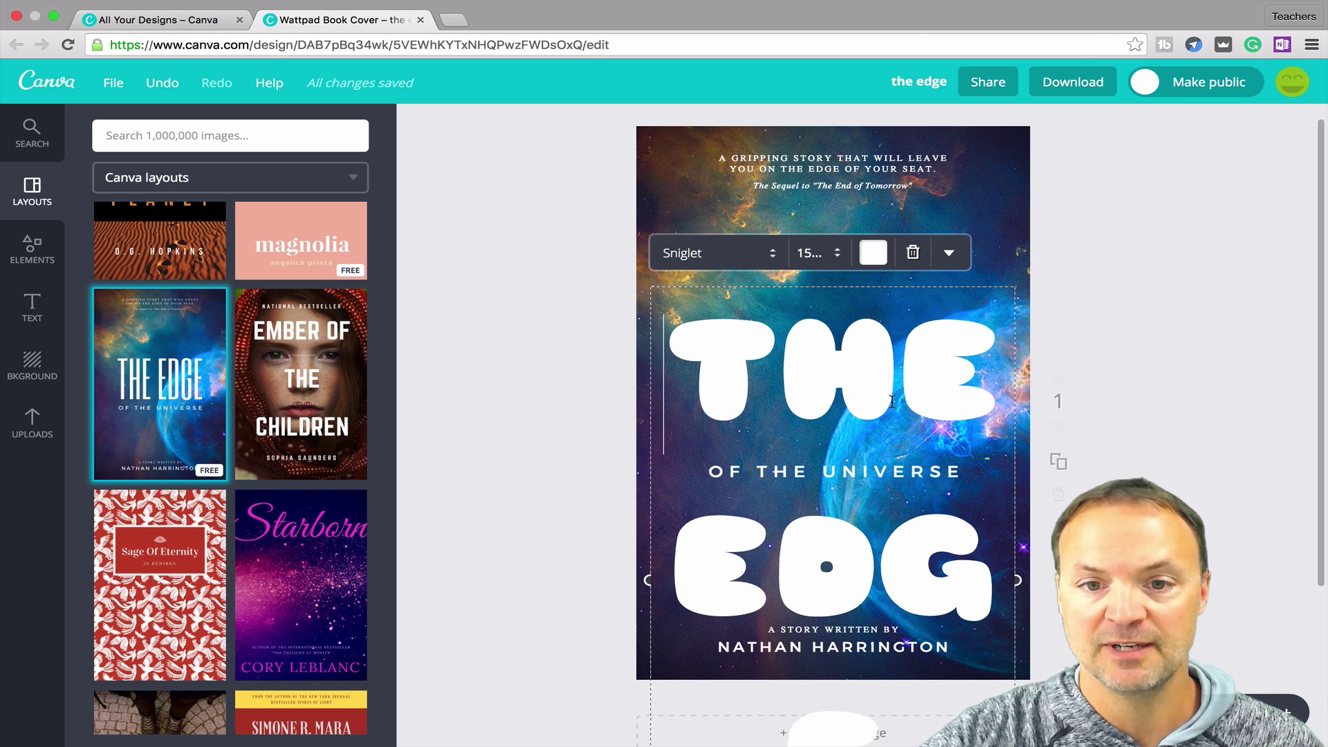
left_click(774, 258)
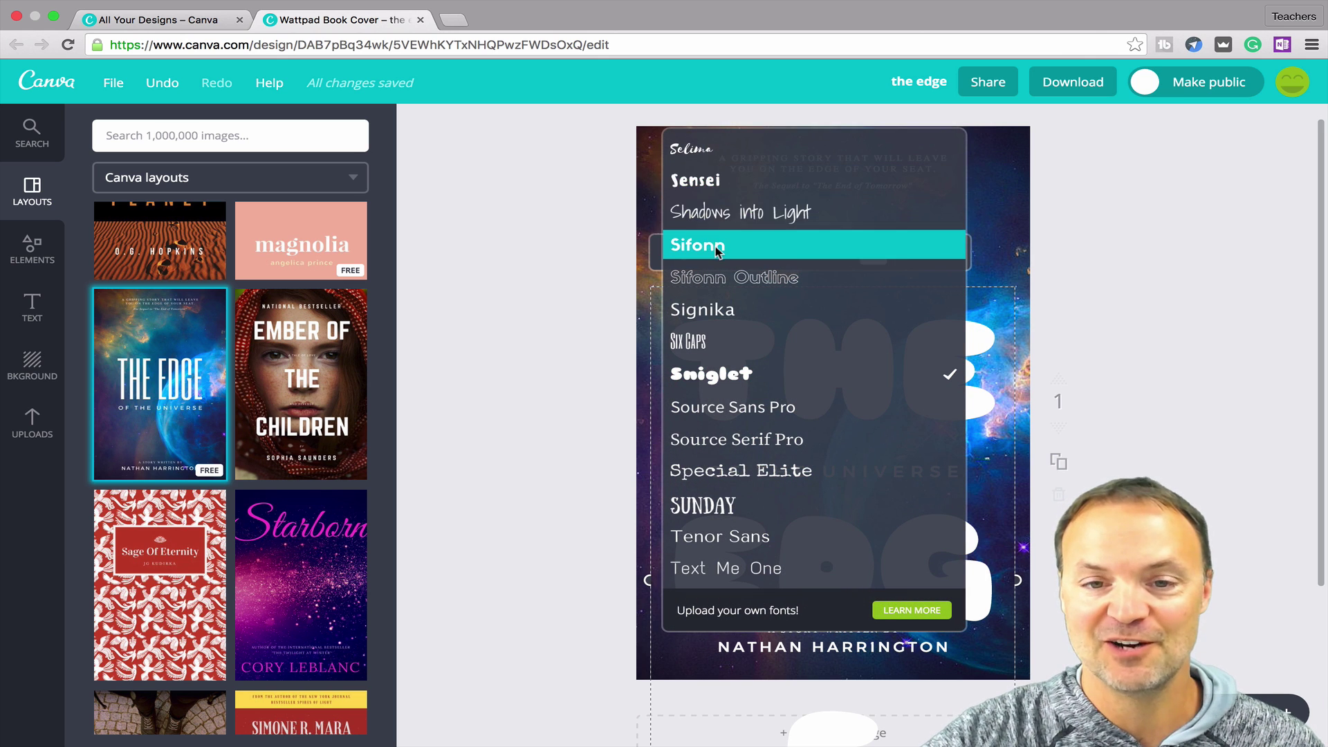
left_click(715, 246)
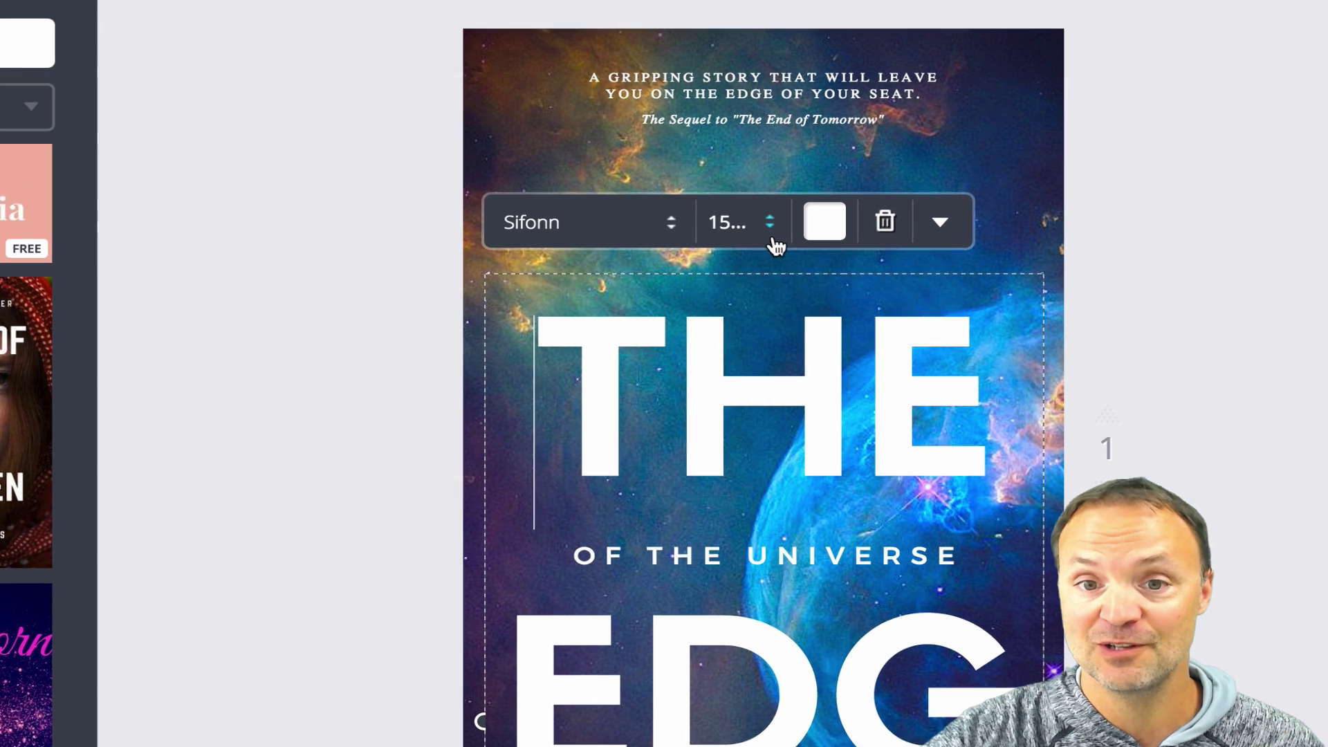
Step: Shrink the title font size to 32, trying sizes 8 and 18 first
left_click(837, 266)
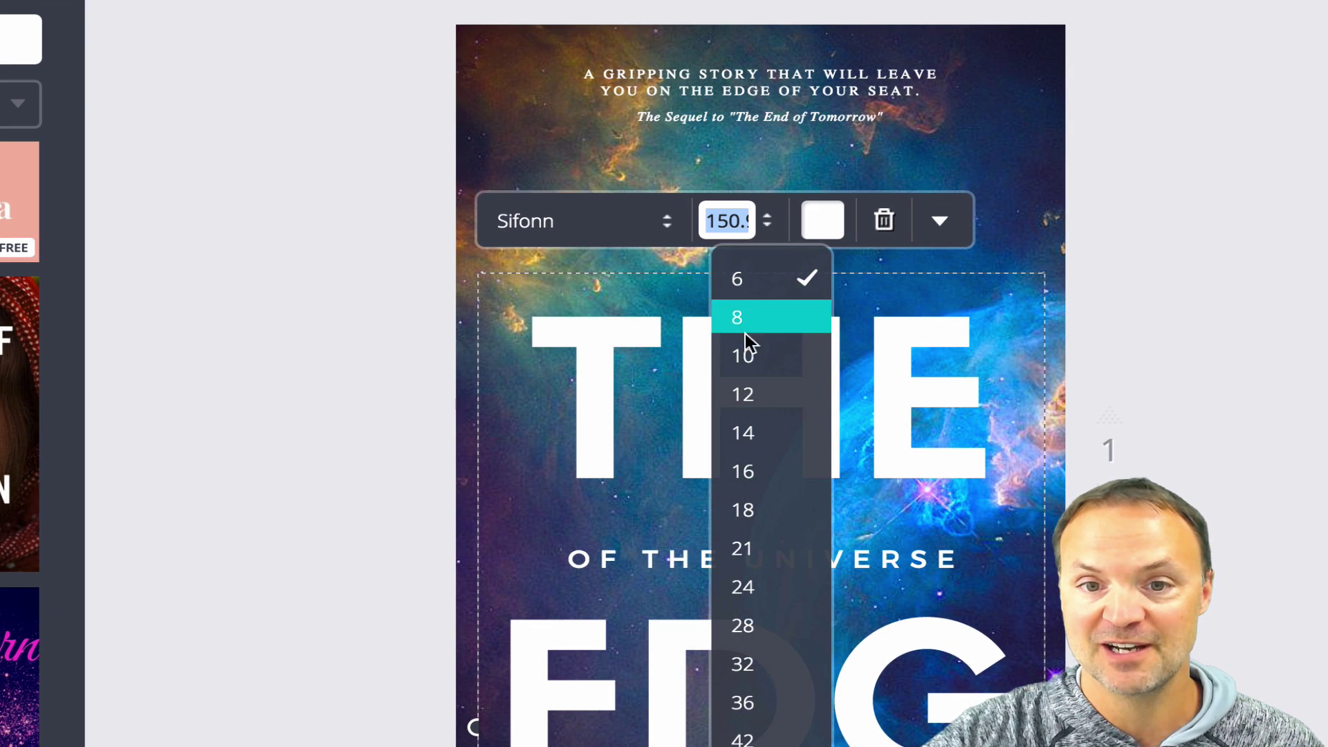
left_click(753, 316)
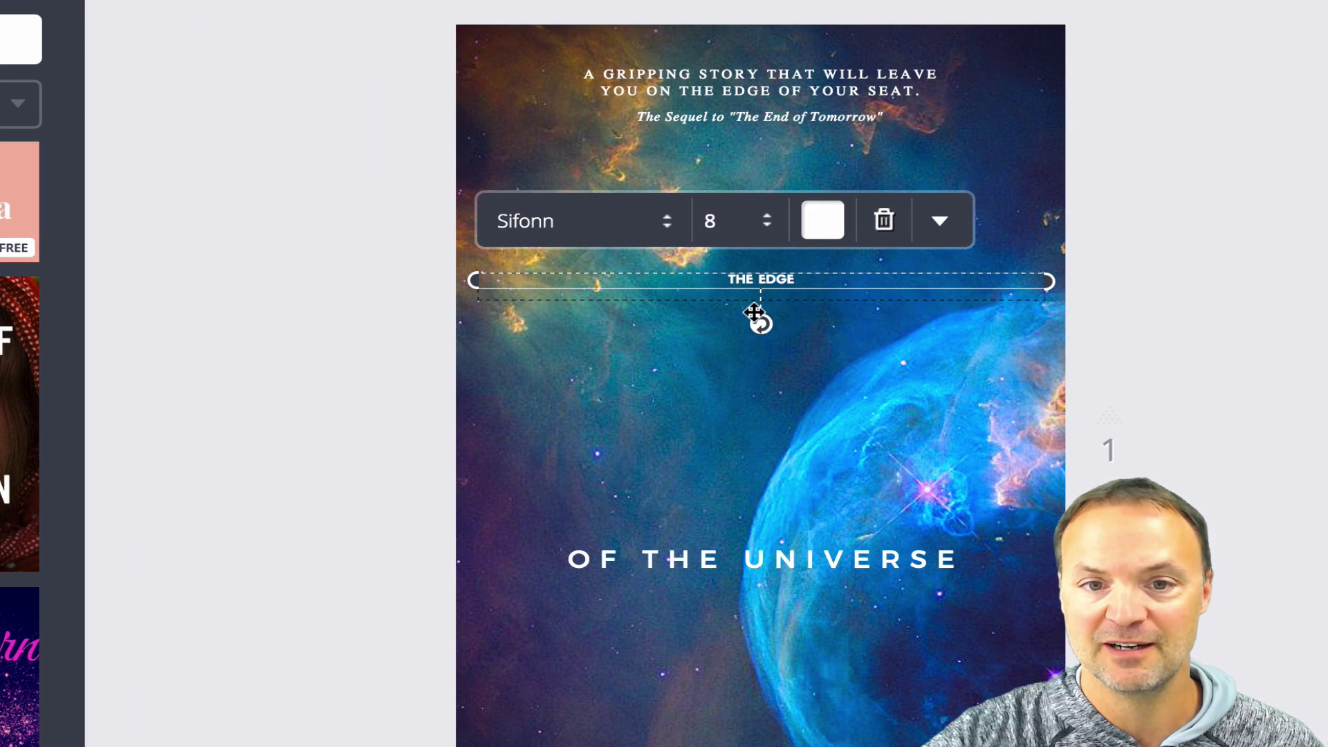
left_click(764, 229)
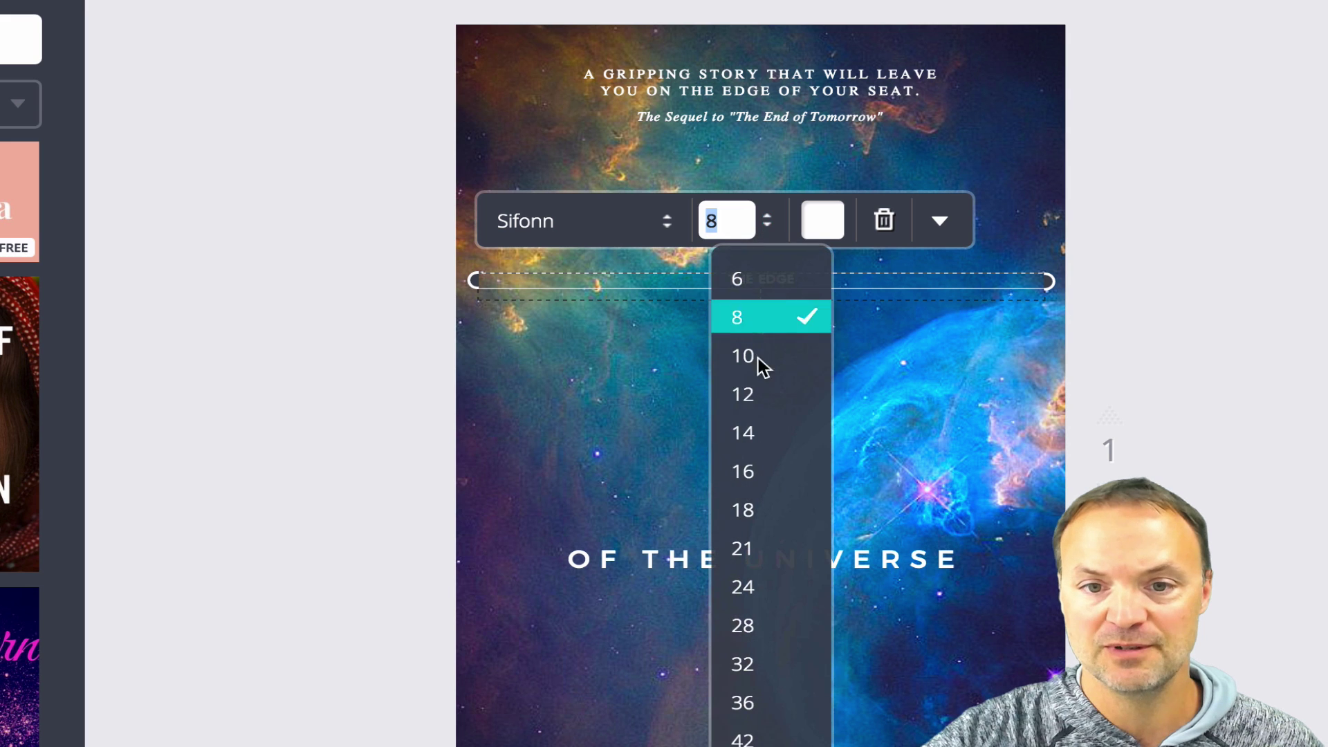
left_click(756, 520)
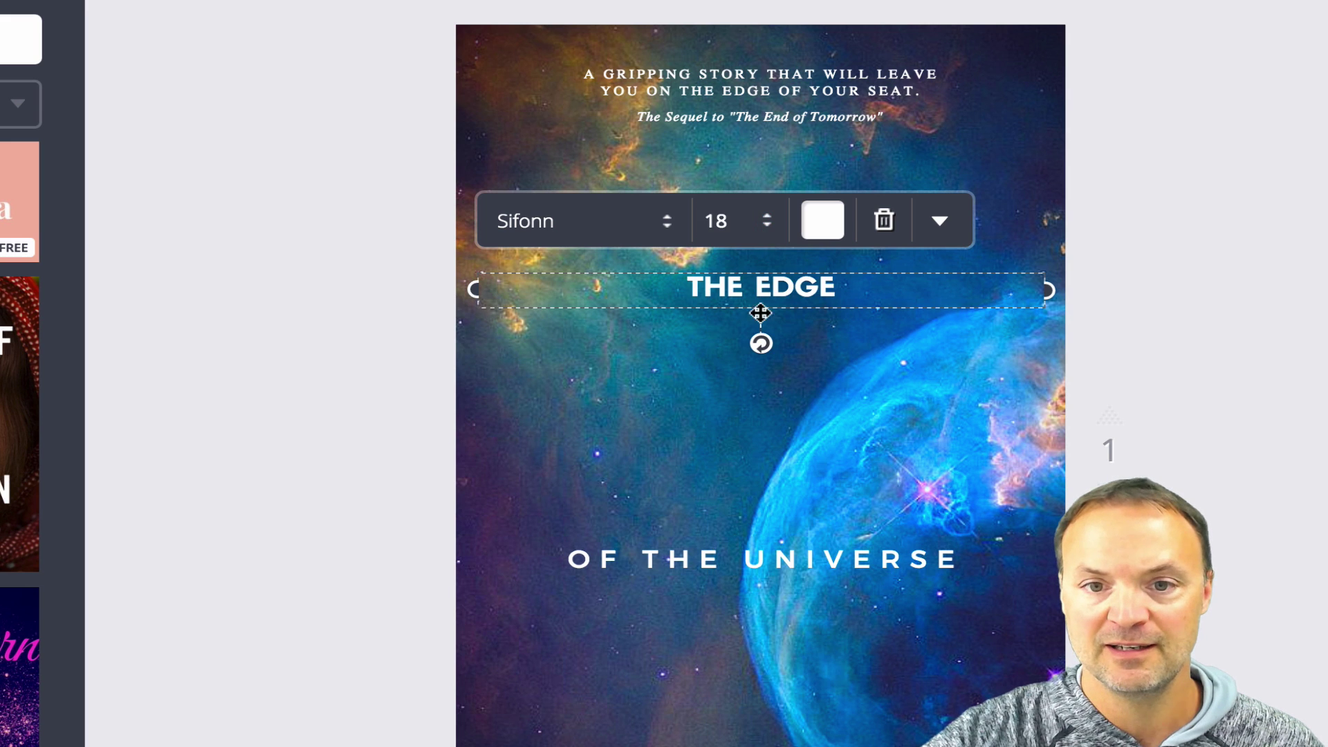
left_click(768, 233)
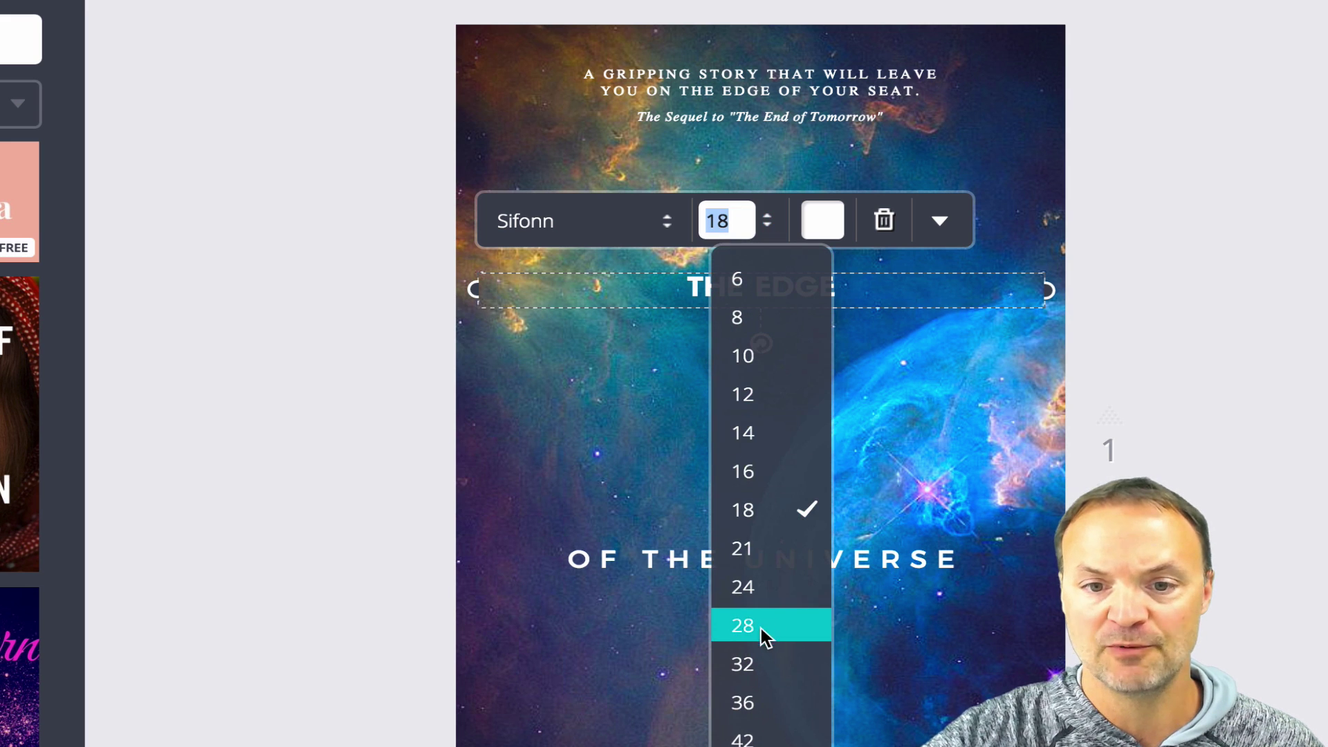
left_click(763, 666)
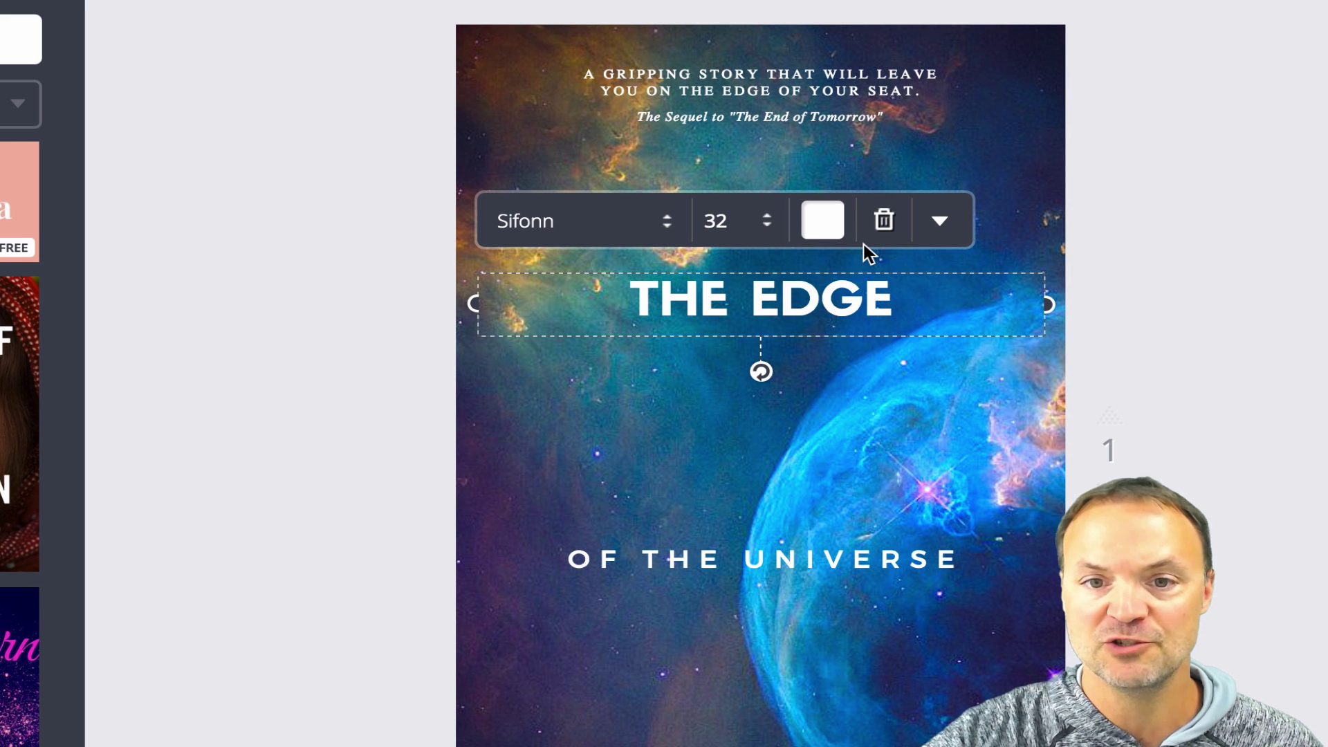
Step: Colour the title with a custom blue (4752ff) and reselect THE EDGE
left_click(822, 221)
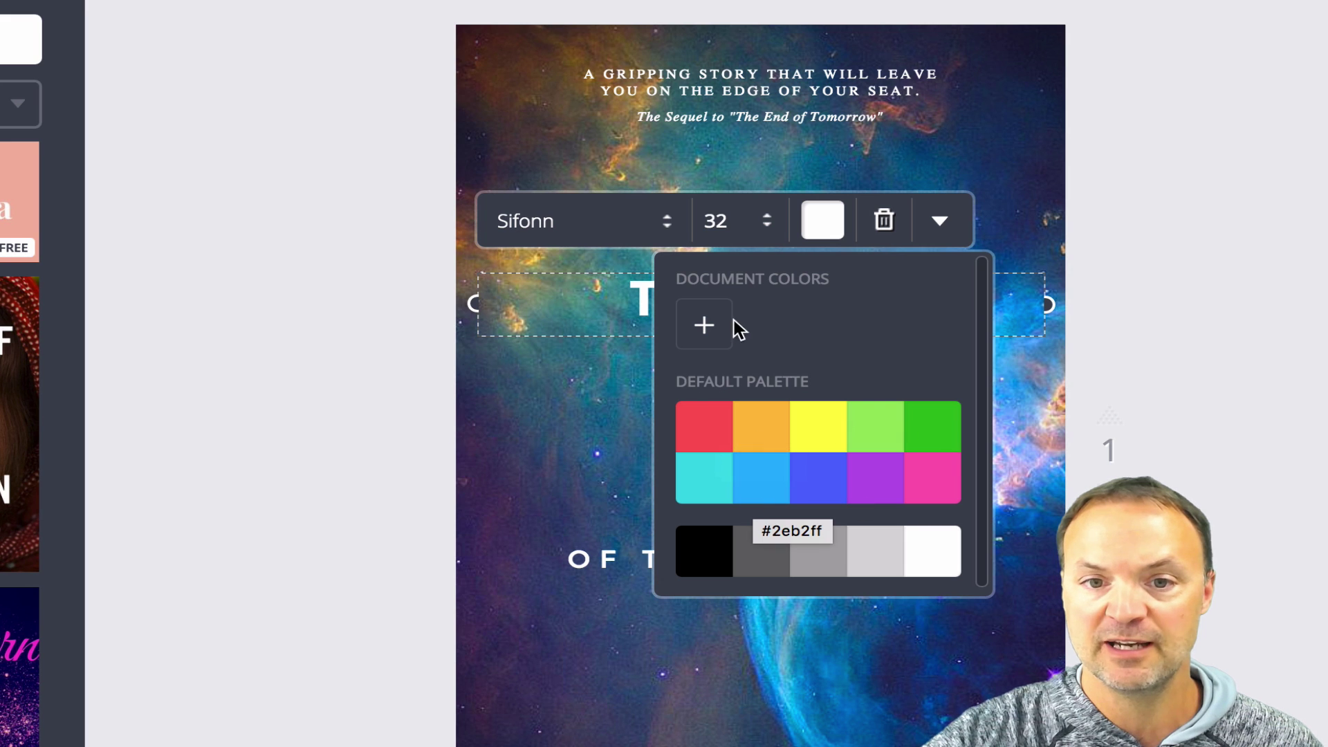
left_click(712, 332)
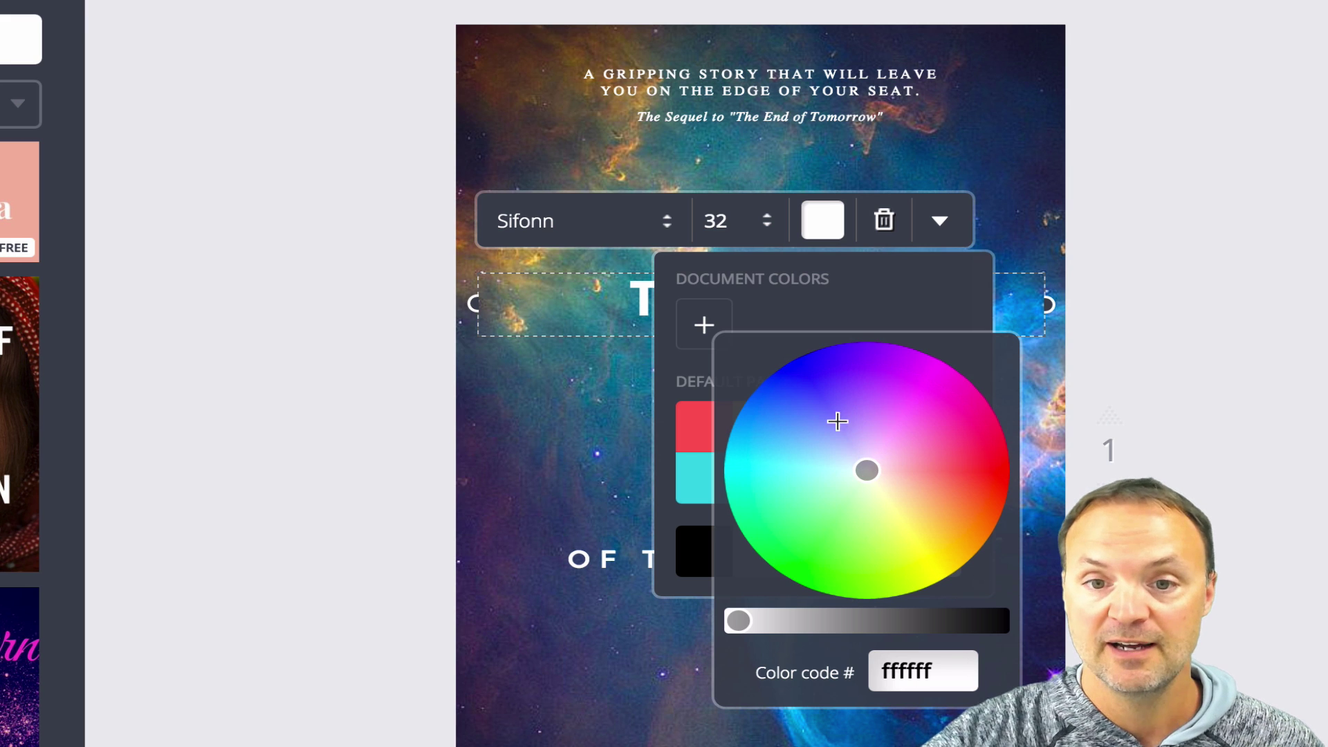
left_click(816, 401)
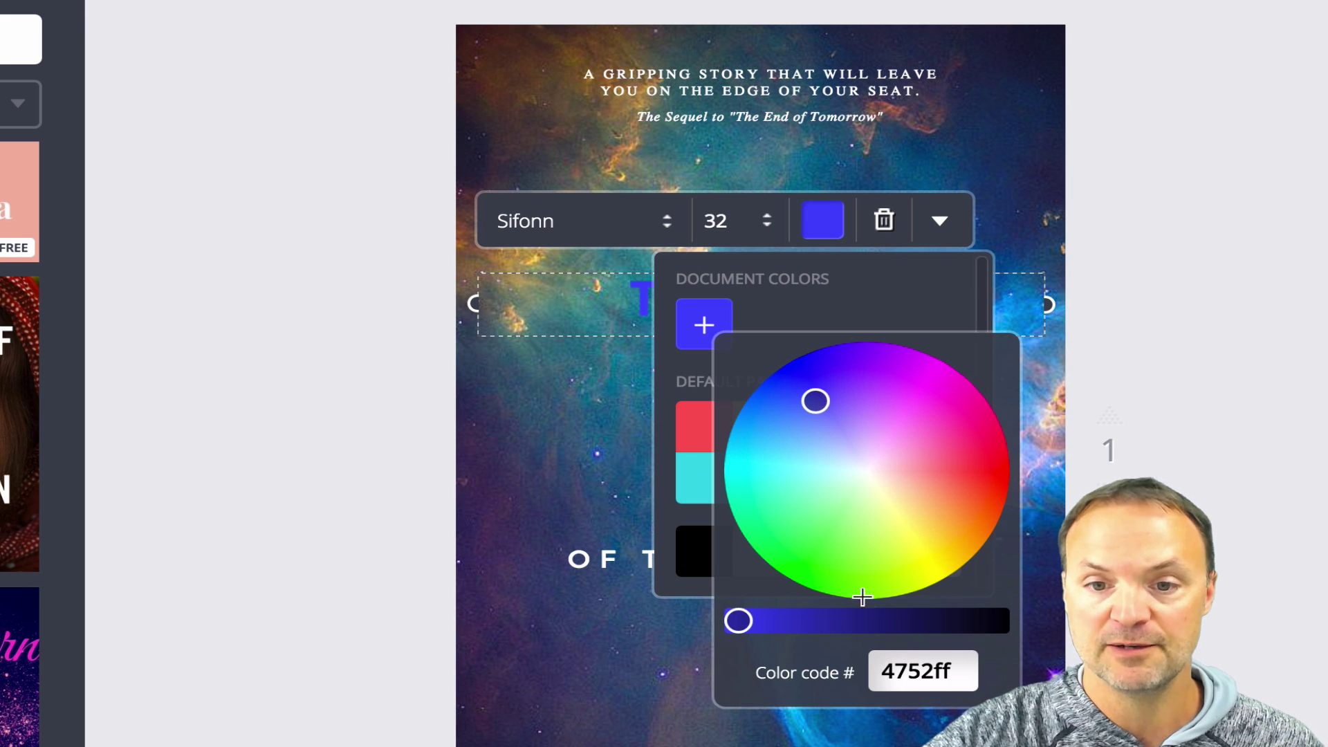
left_click(583, 462)
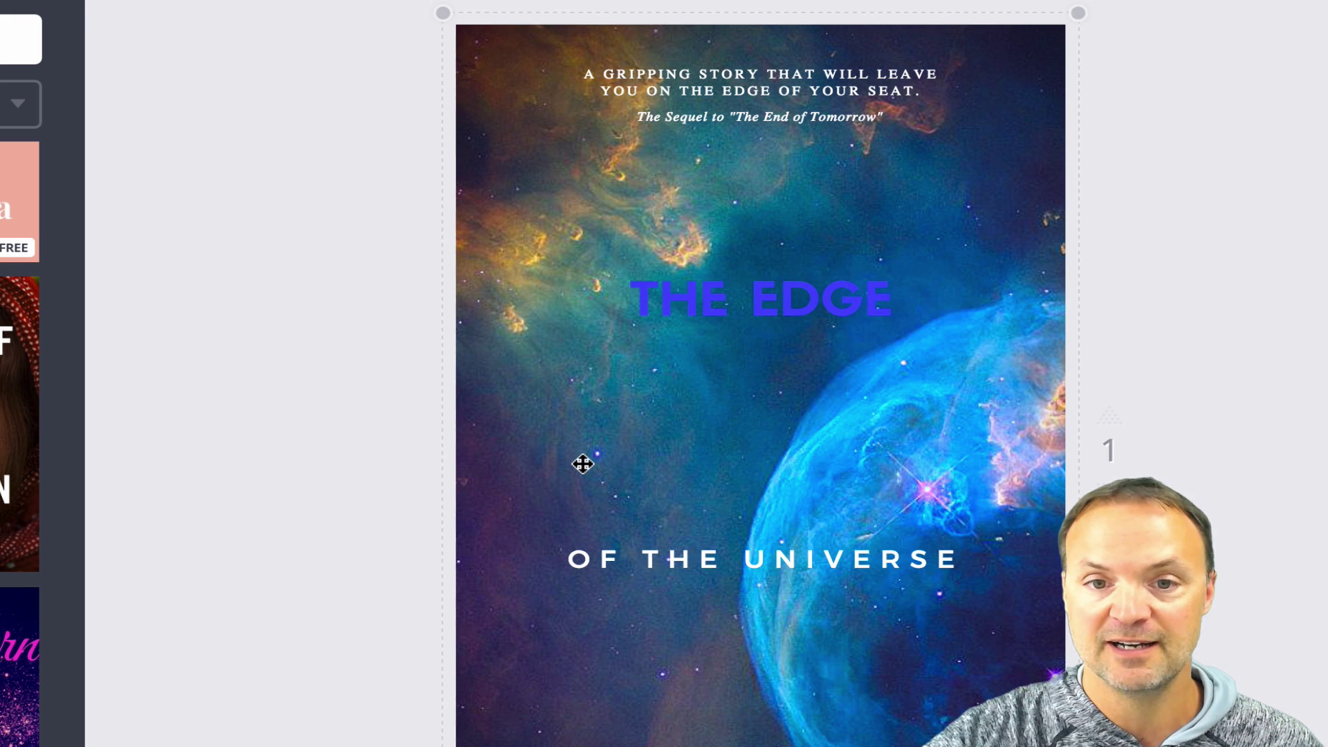
left_click(770, 306)
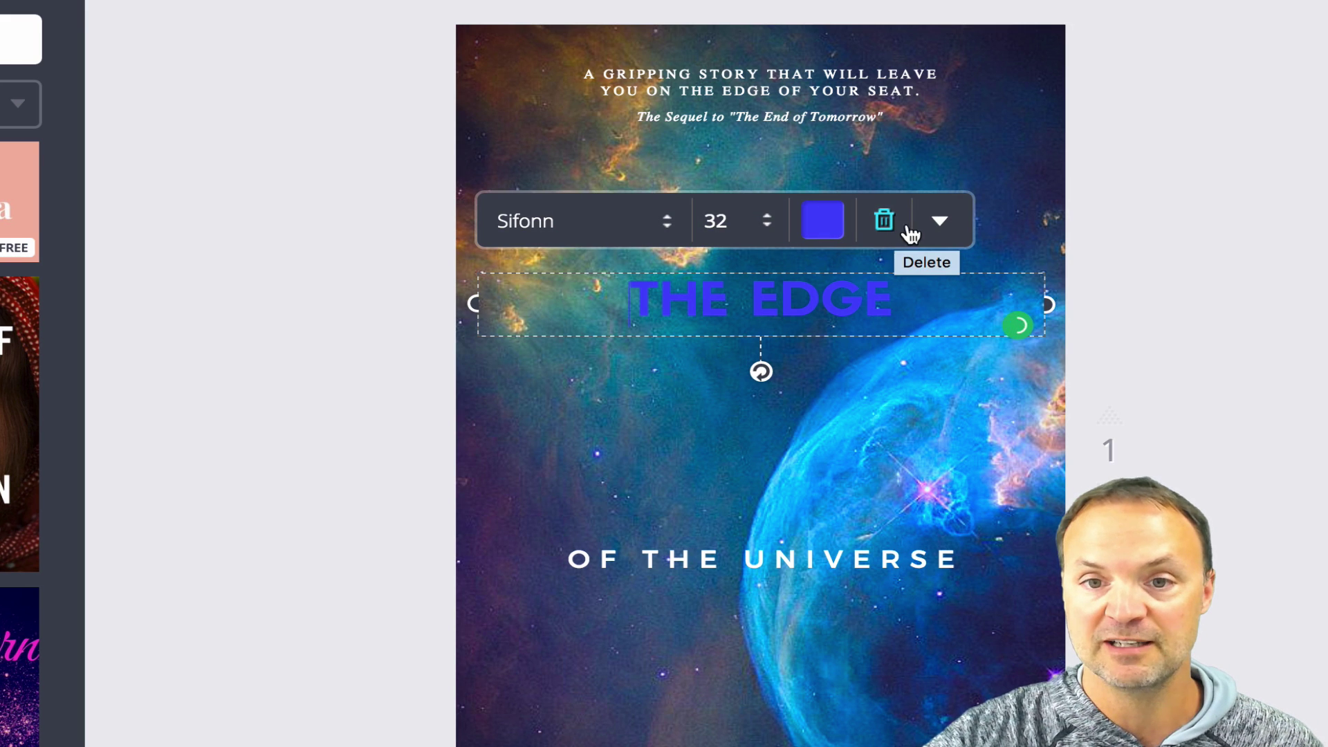
Step: Keep the title in uppercase and change its text colour to white
left_click(942, 223)
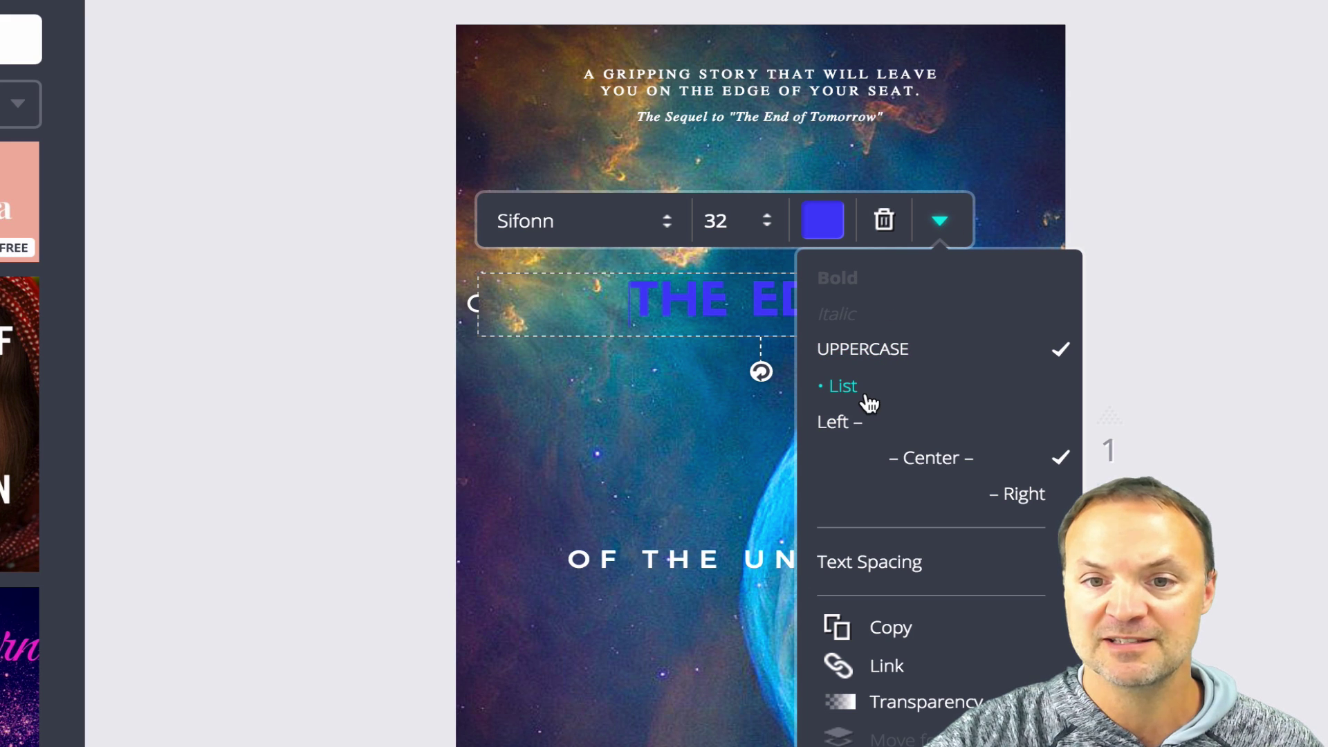
left_click(931, 350)
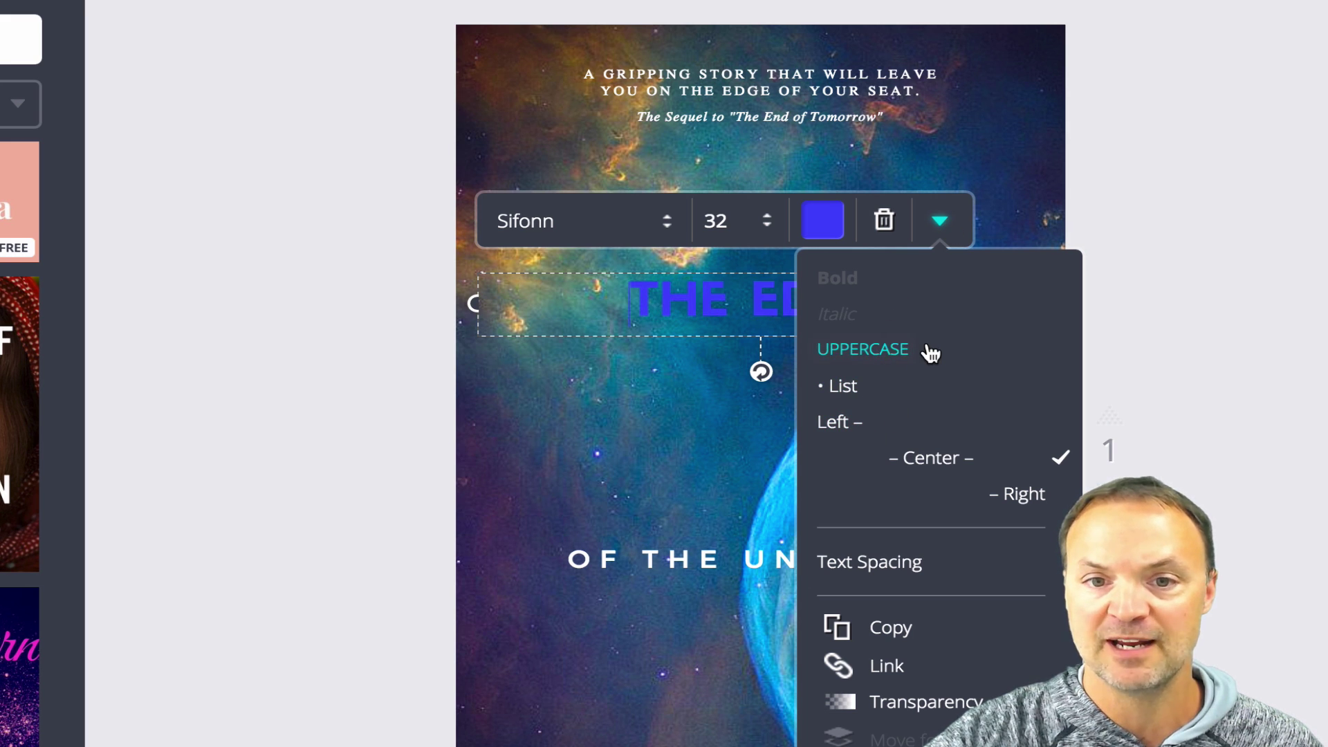
left_click(930, 353)
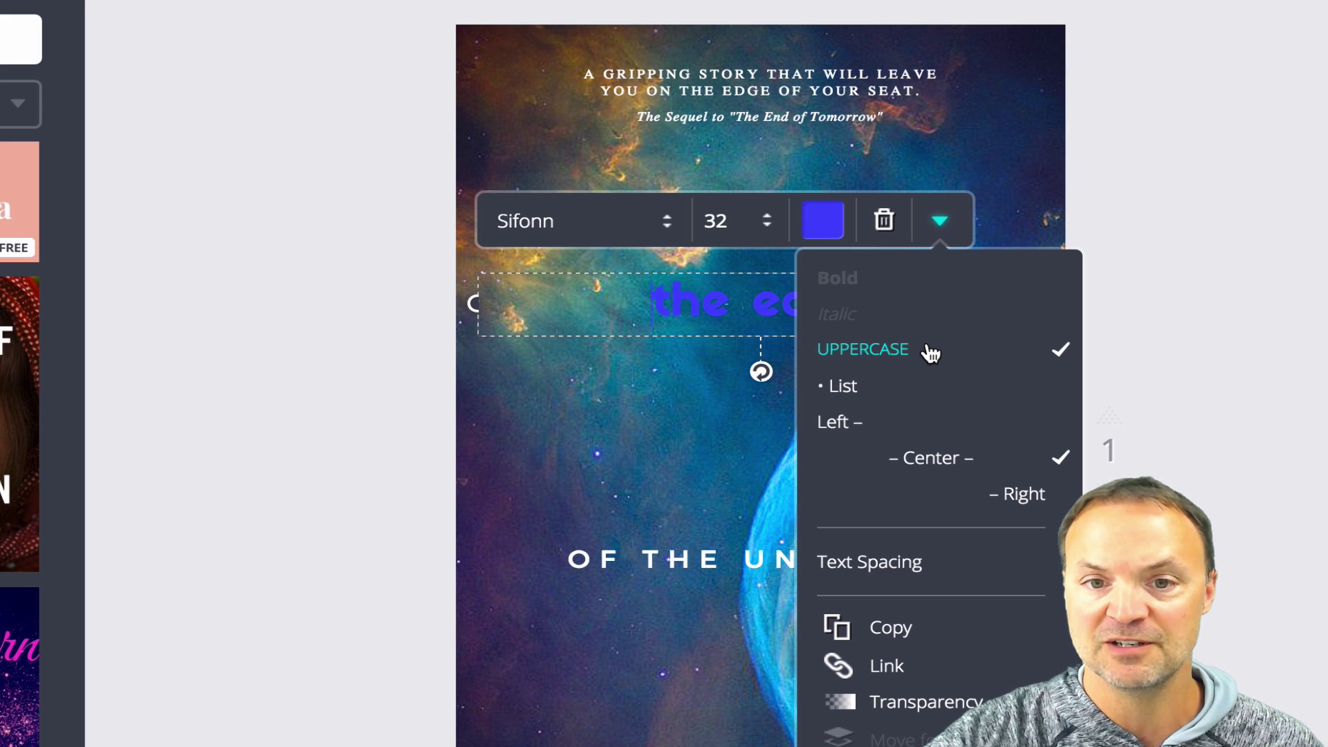
left_click(931, 352)
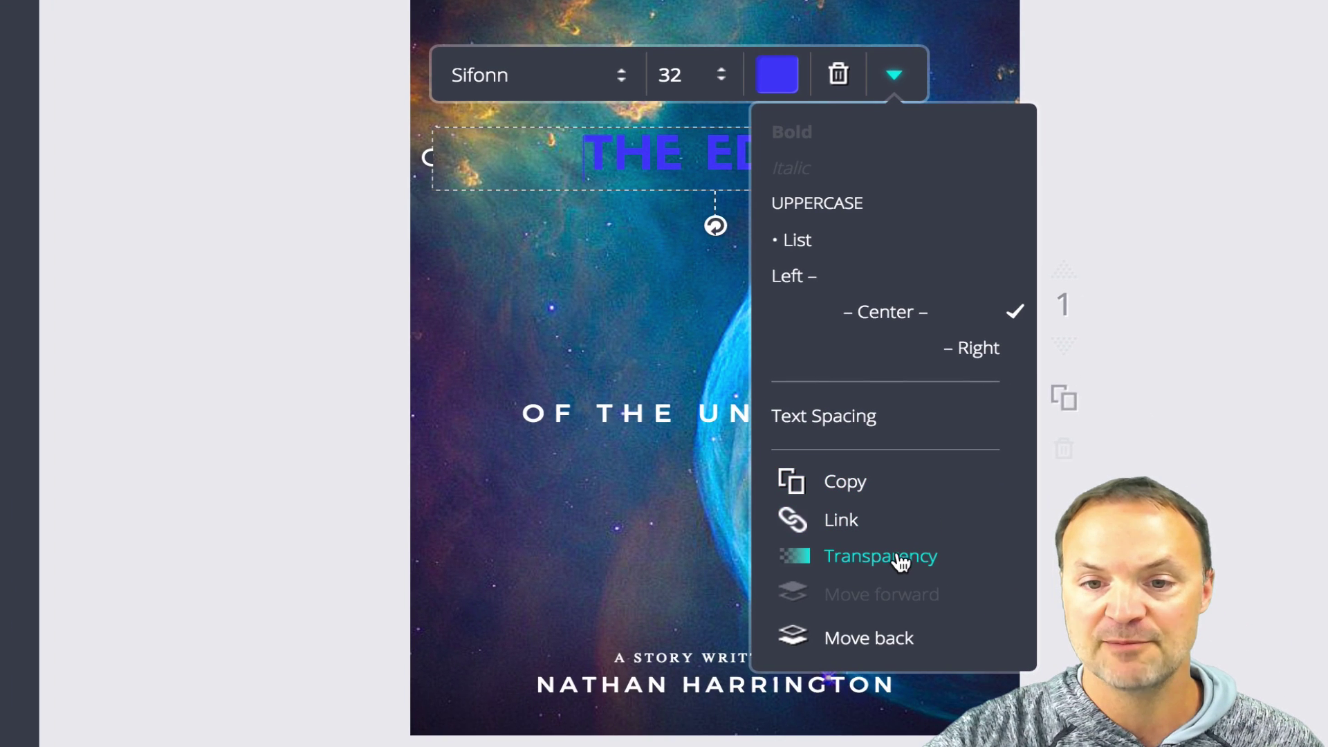
left_click(773, 75)
left_click(886, 416)
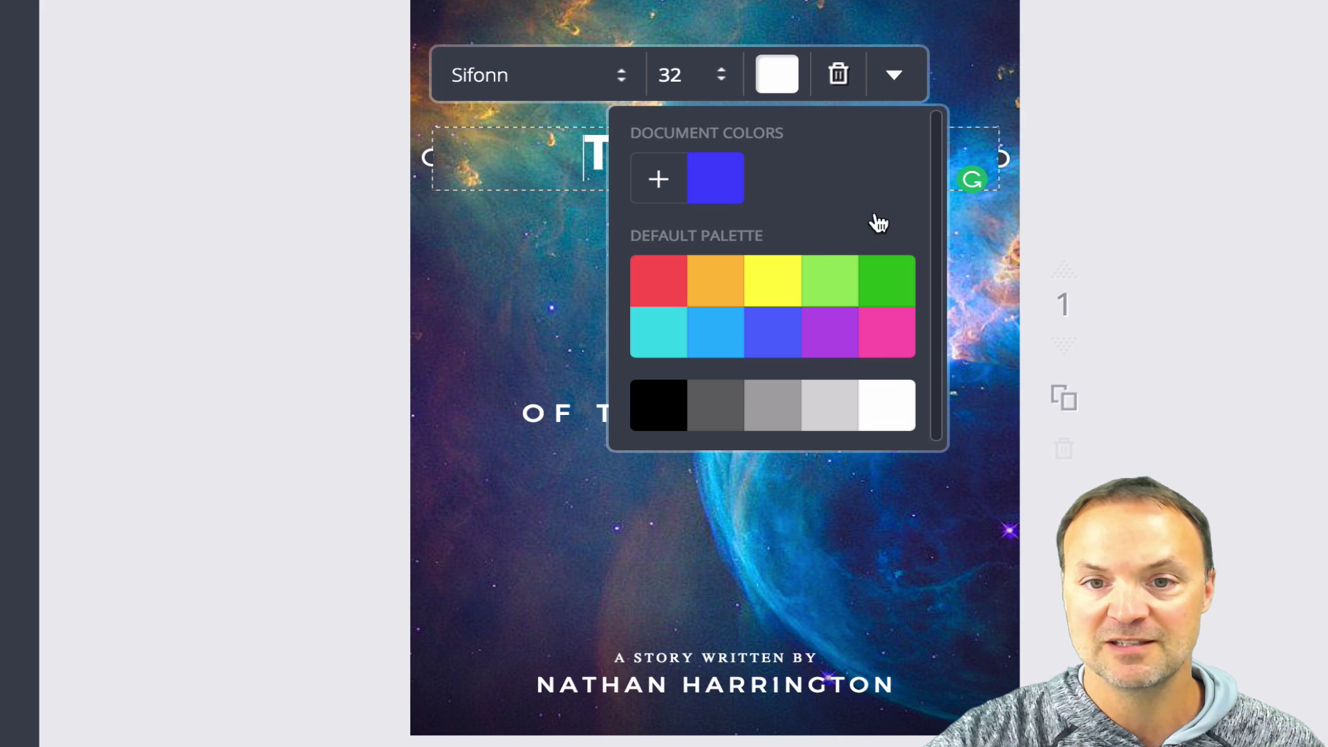
Step: Set the title's transparency to about 65, then try Move back and Move forward
left_click(896, 76)
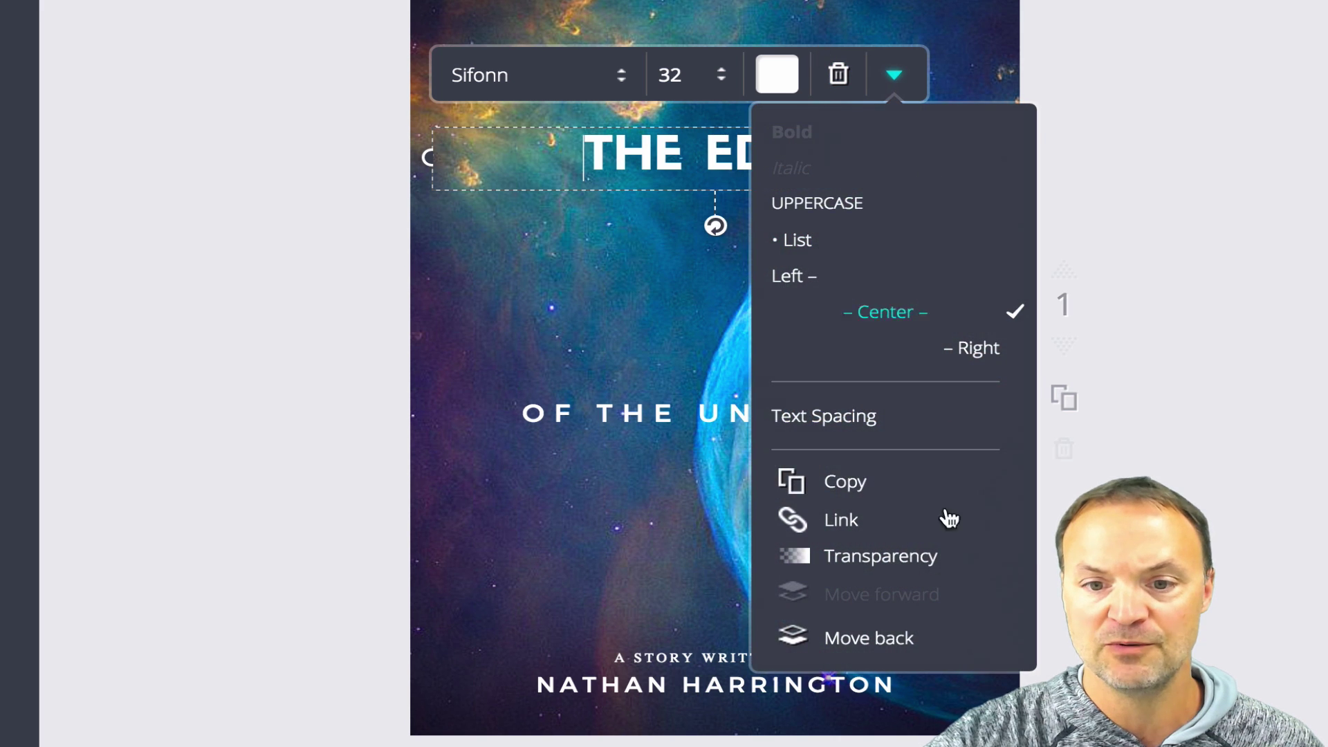
left_click(919, 565)
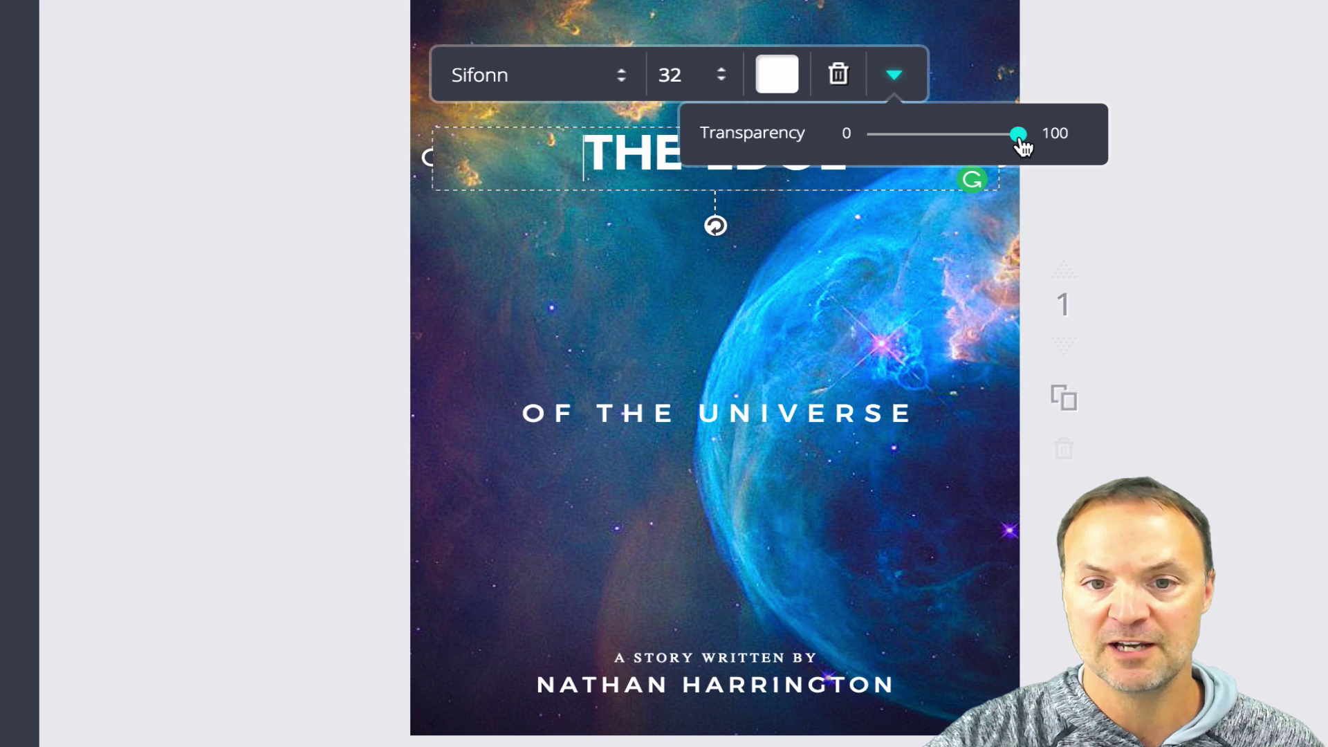
left_click_drag(1019, 135, 953, 147)
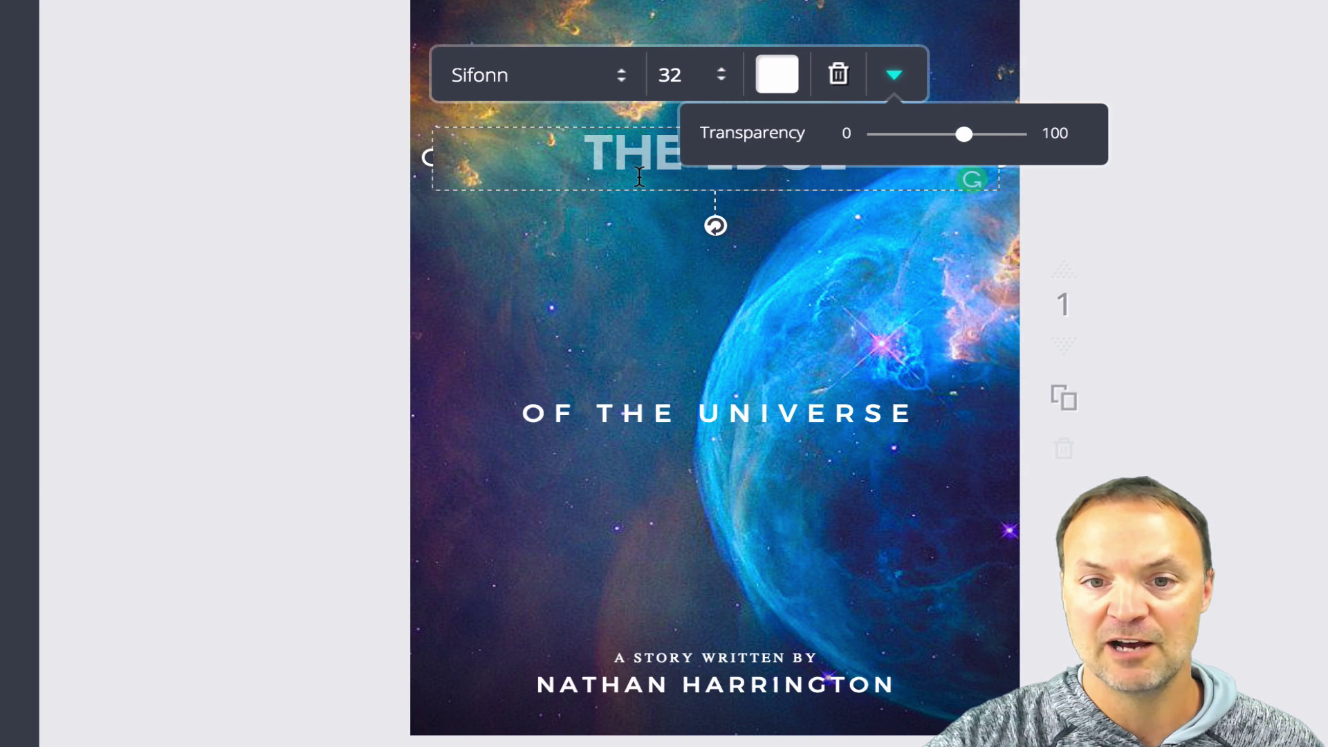
left_click(899, 77)
left_click(896, 78)
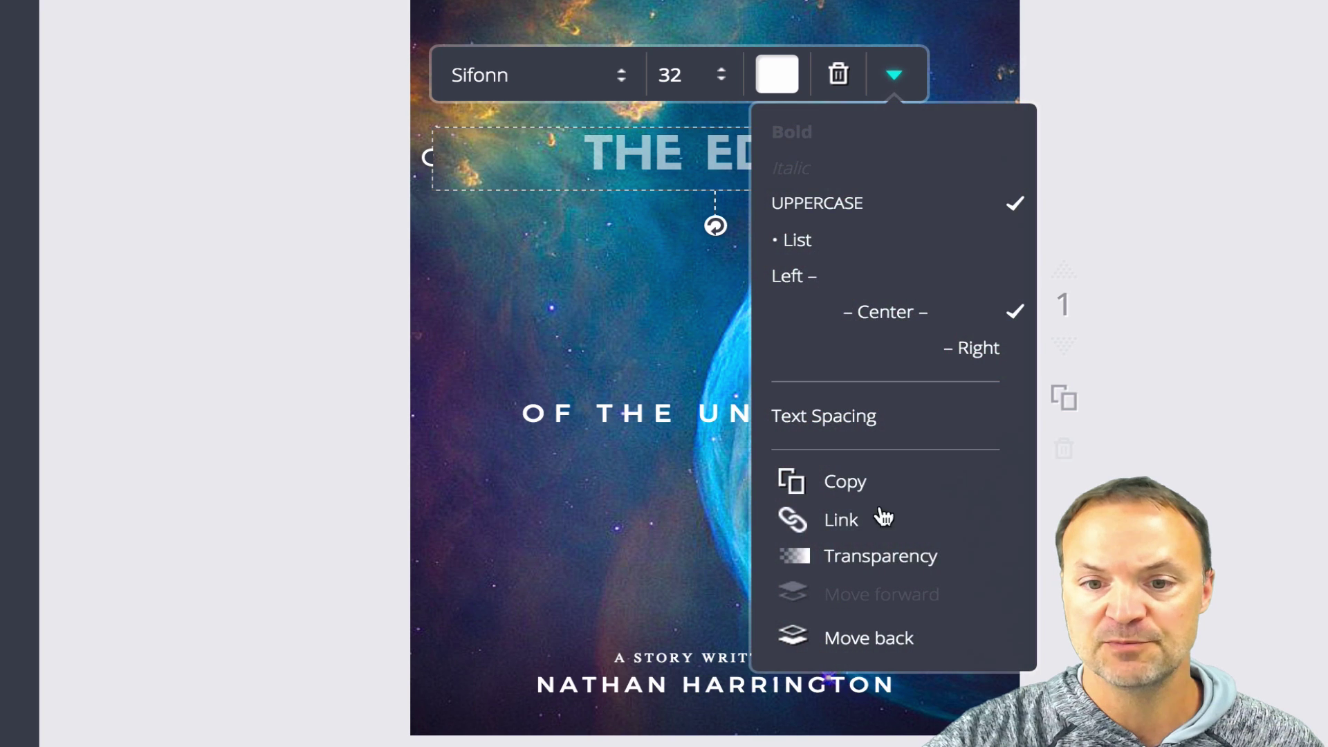
left_click(880, 645)
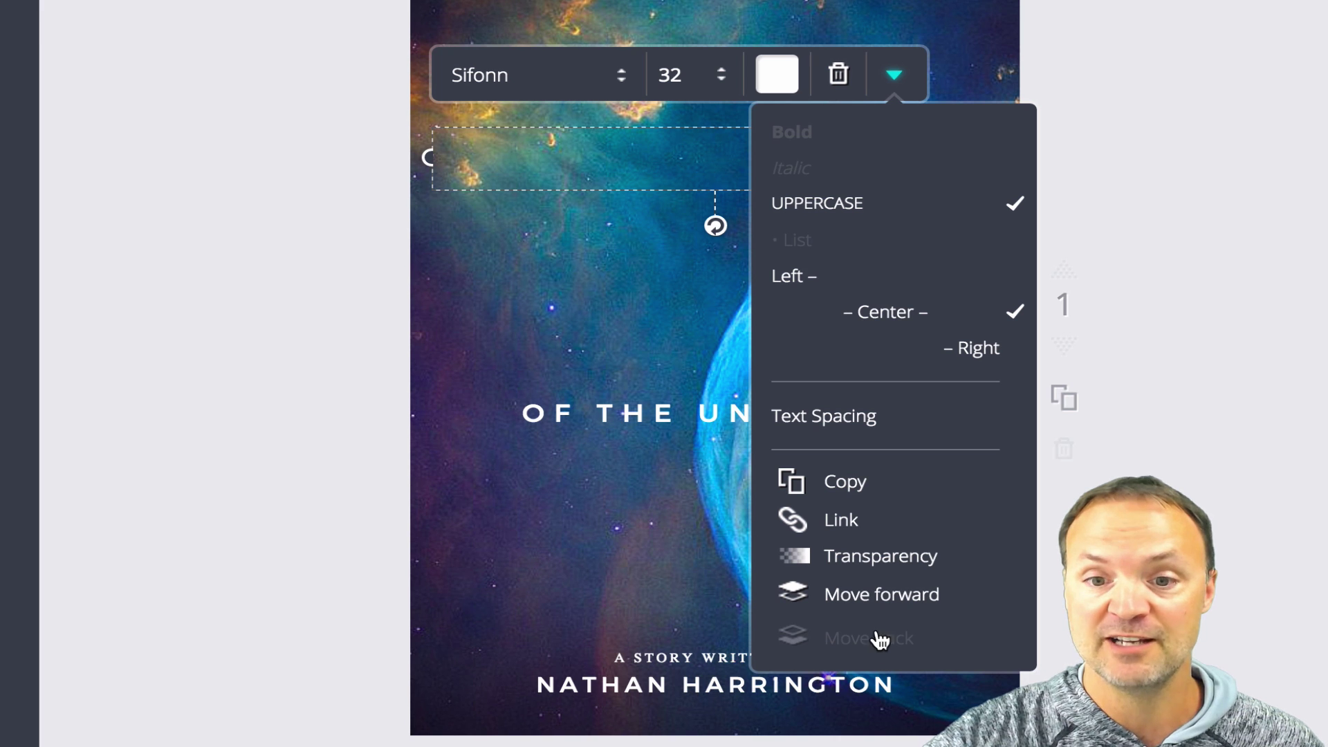
left_click(899, 601)
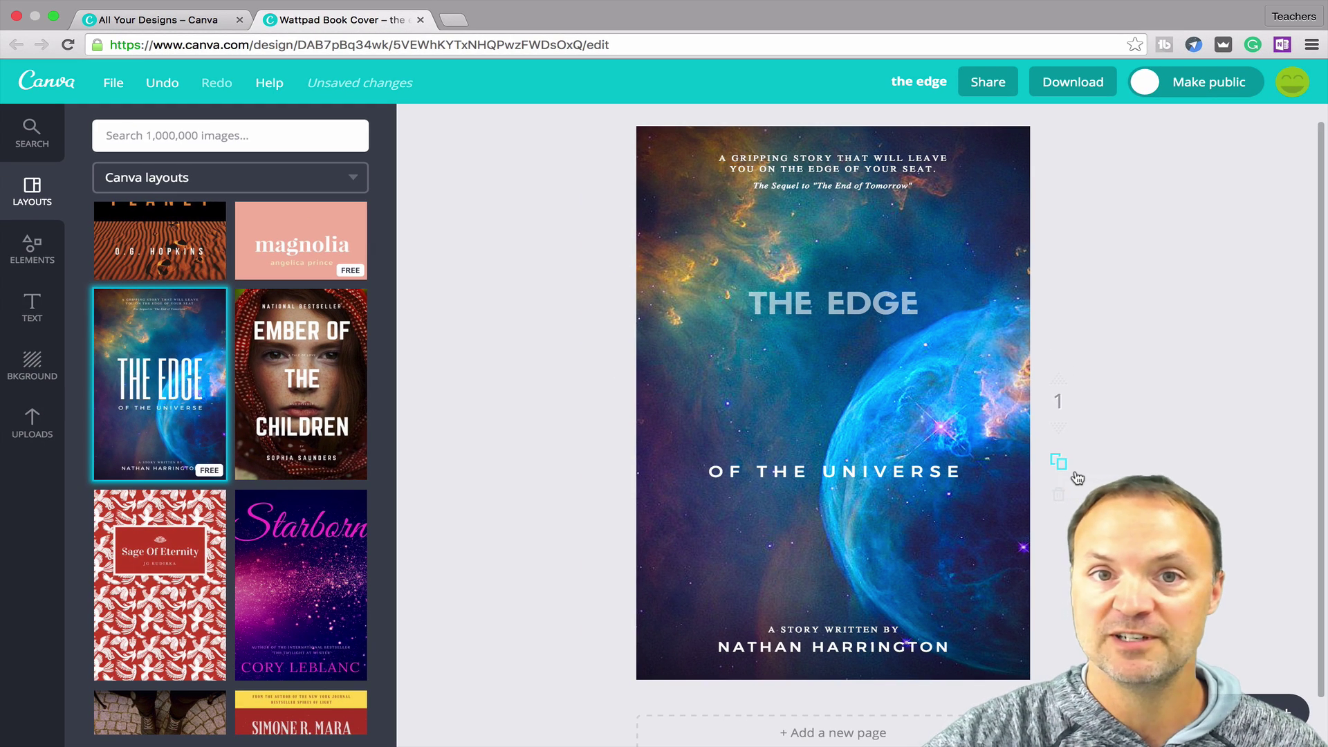
Step: Duplicate the cover as a second page and return to page 1
left_click(1064, 465)
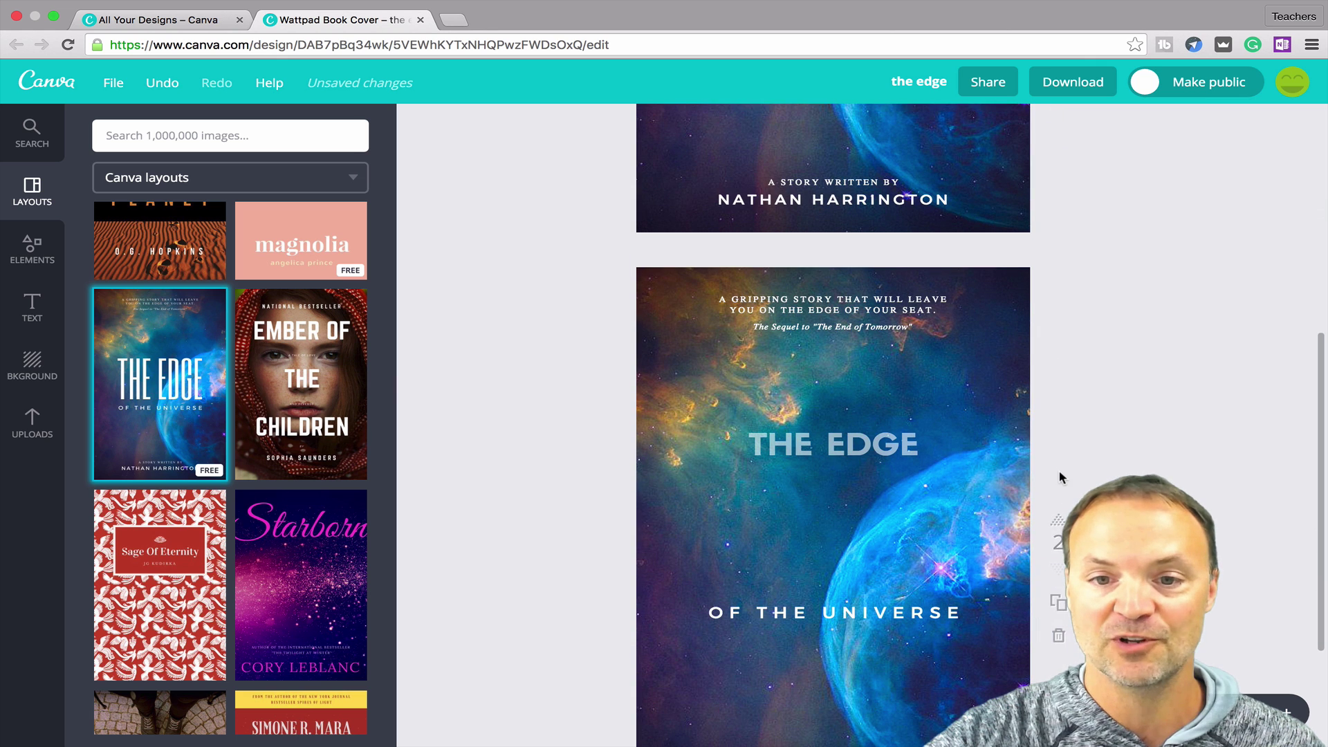
scroll(1060, 473, "up", 5)
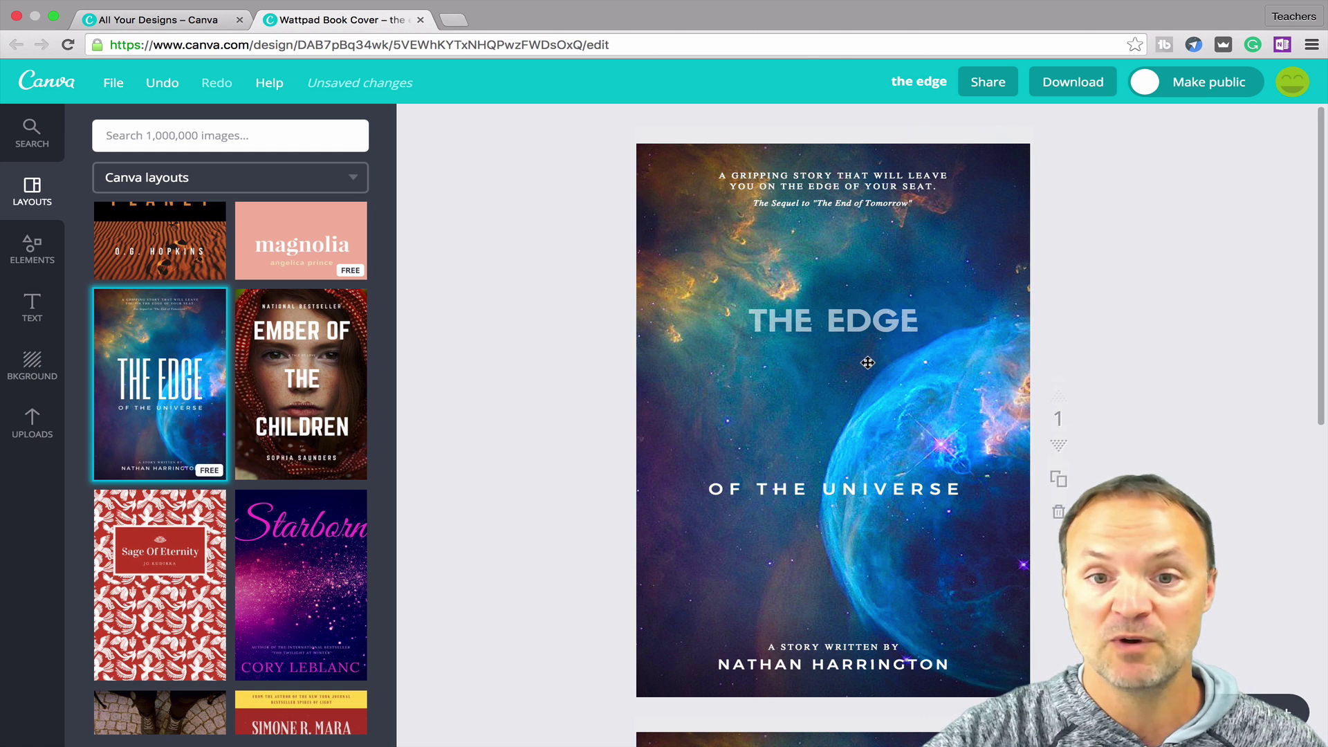
Step: Add the ELEVATE text design, resize and move it under THE EDGE, then delete it
left_click(38, 315)
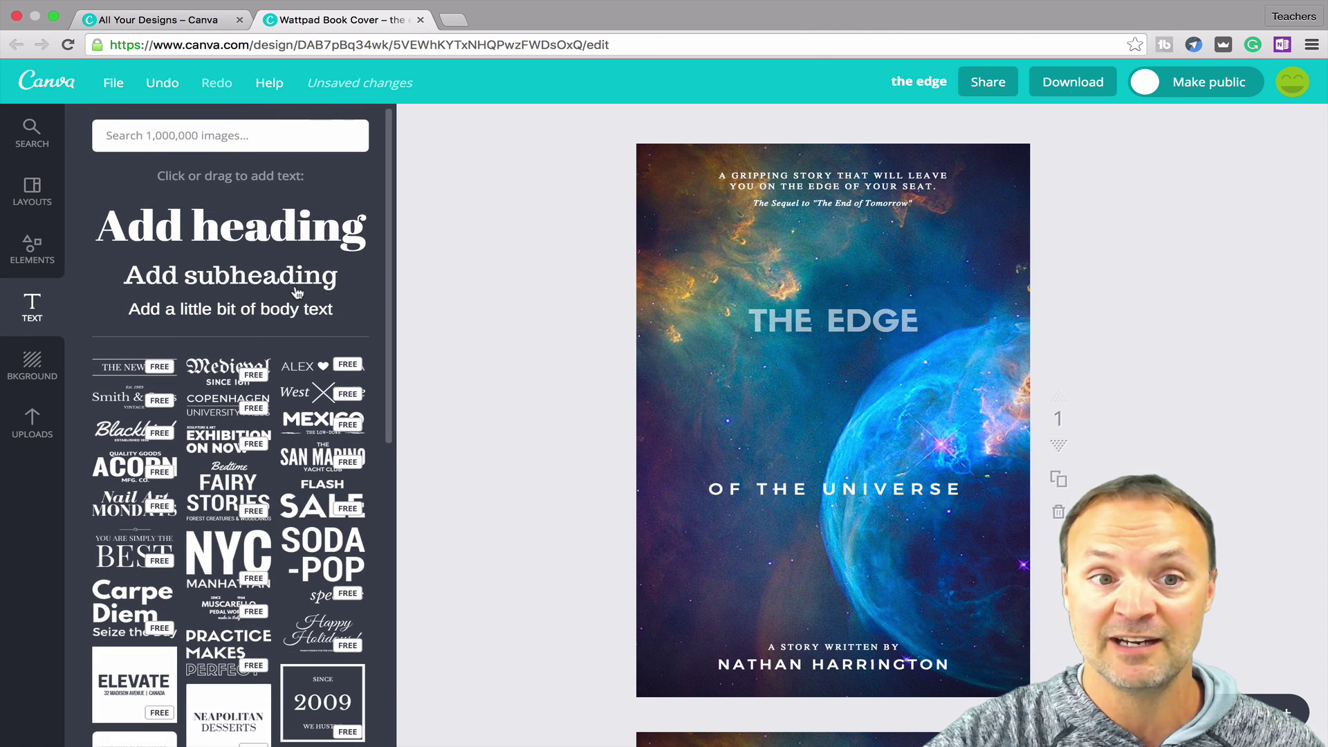
scroll(262, 421, "down", 5)
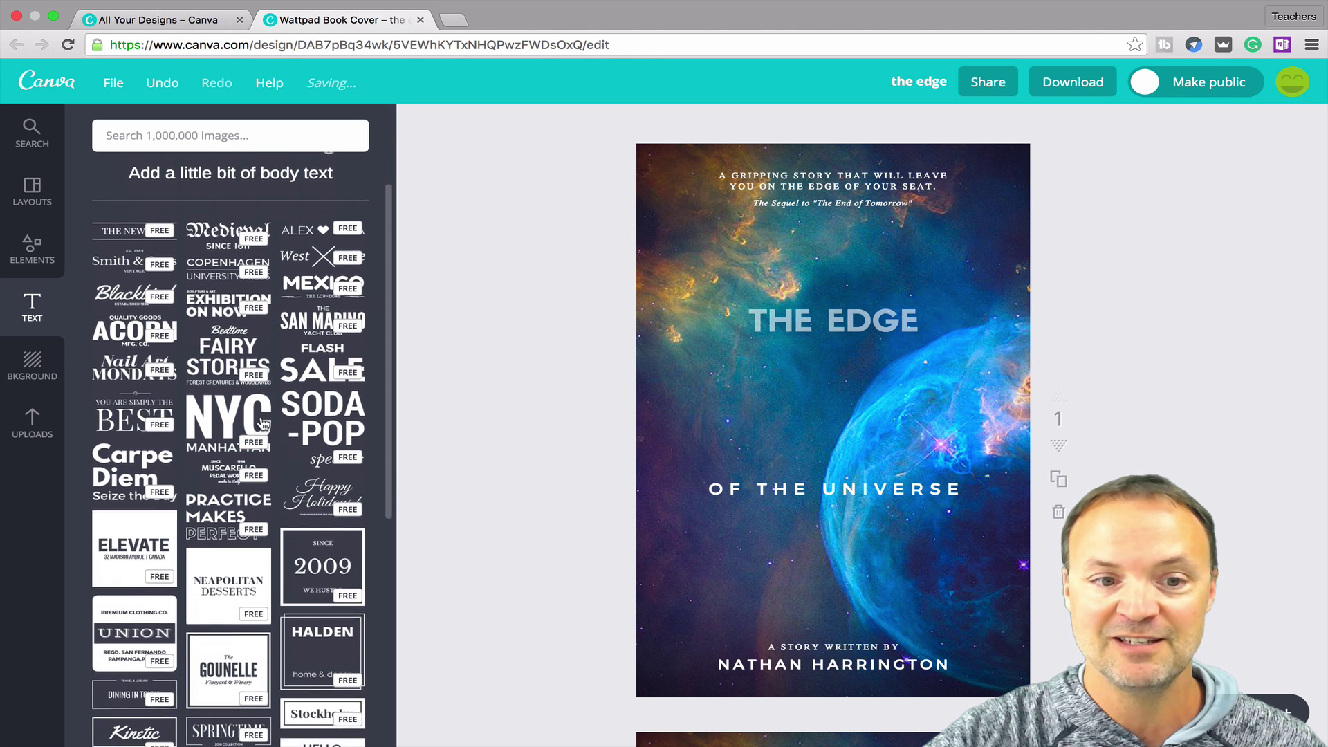
scroll(223, 389, "up", 2)
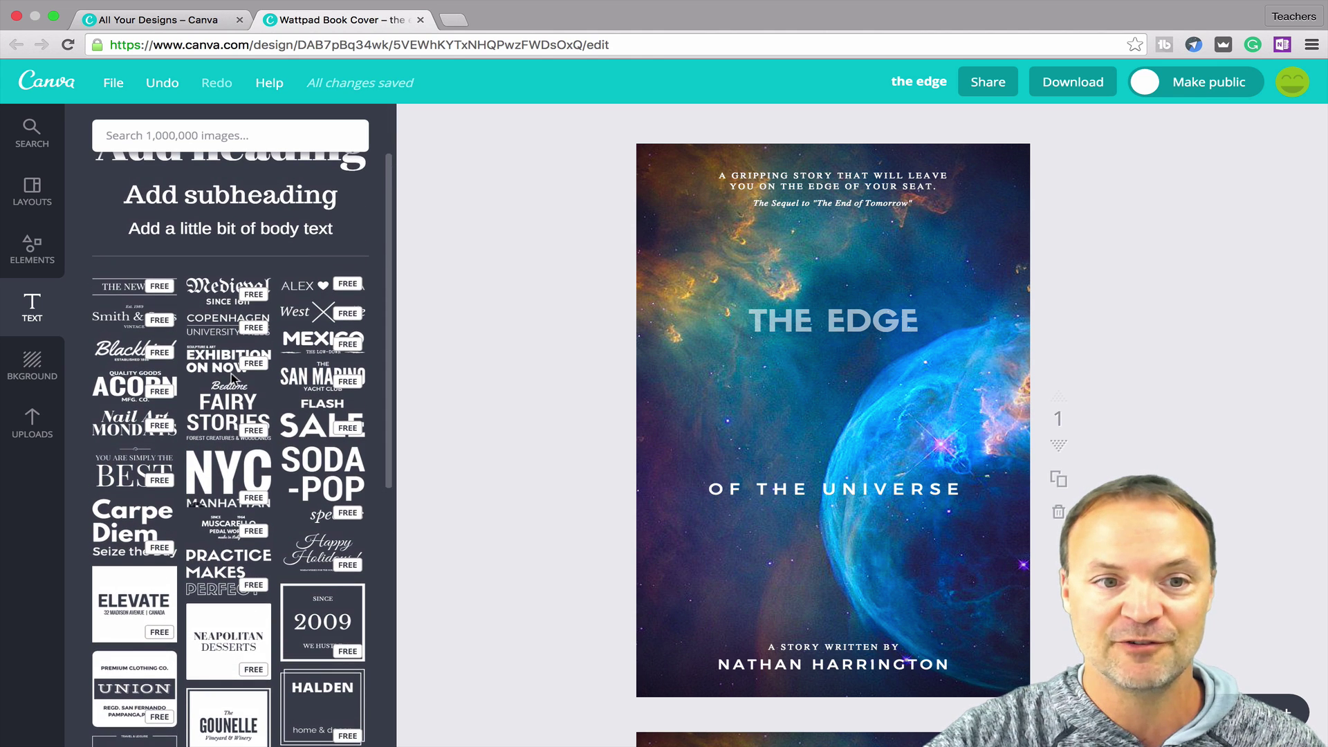
scroll(278, 444, "down", 1)
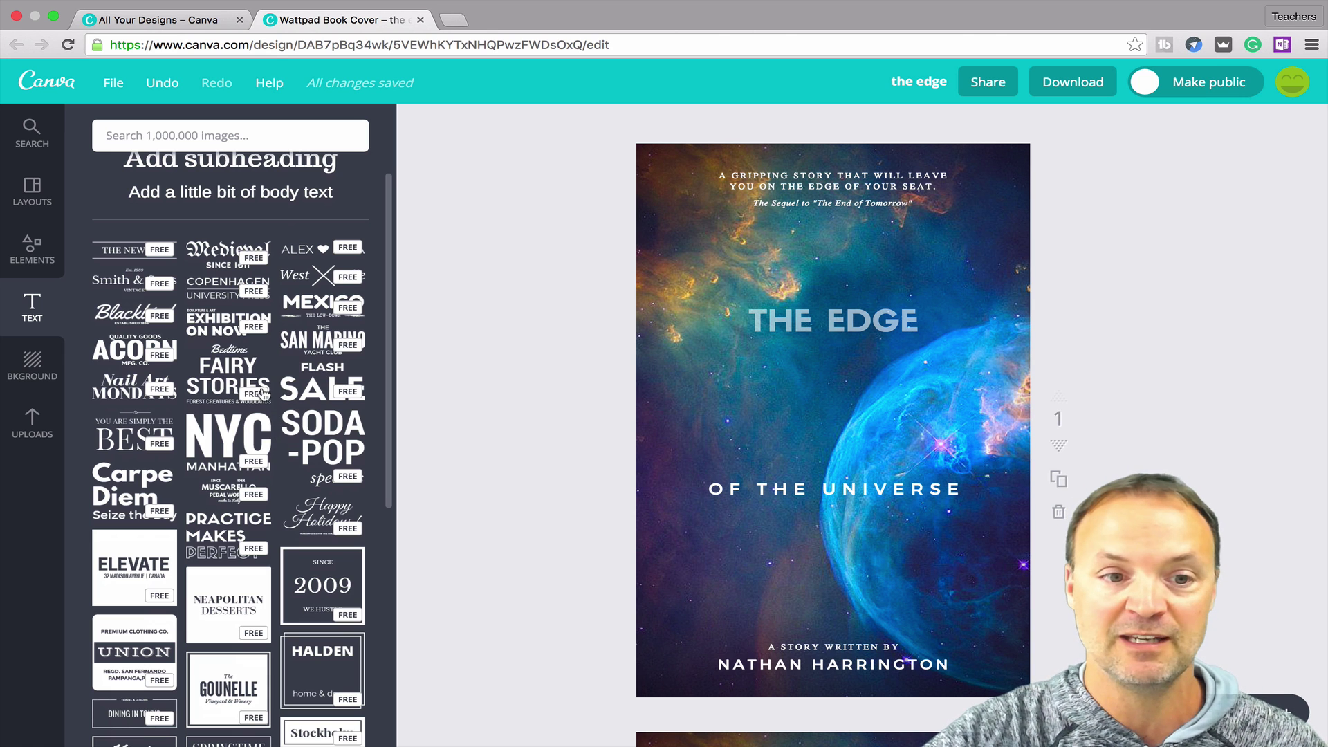
scroll(256, 380, "down", 5)
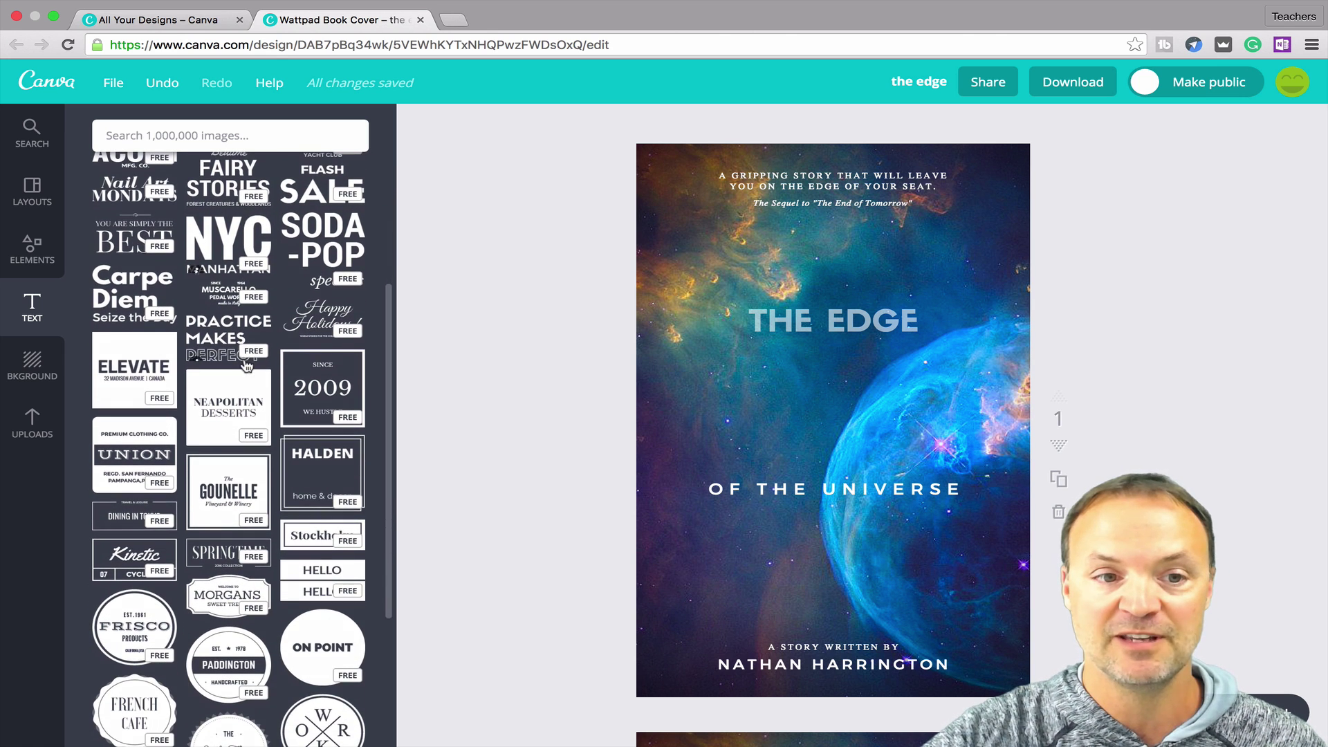
left_click(131, 373)
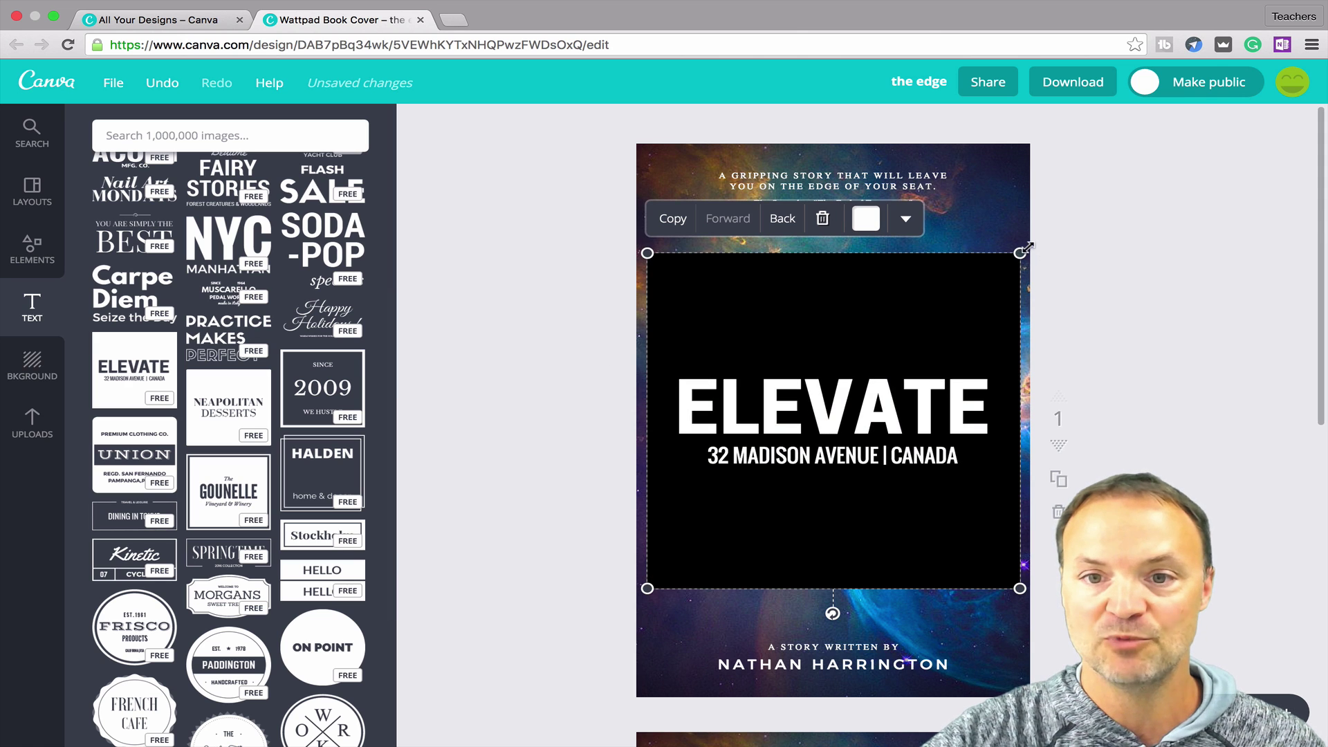
left_click_drag(1022, 249, 906, 356)
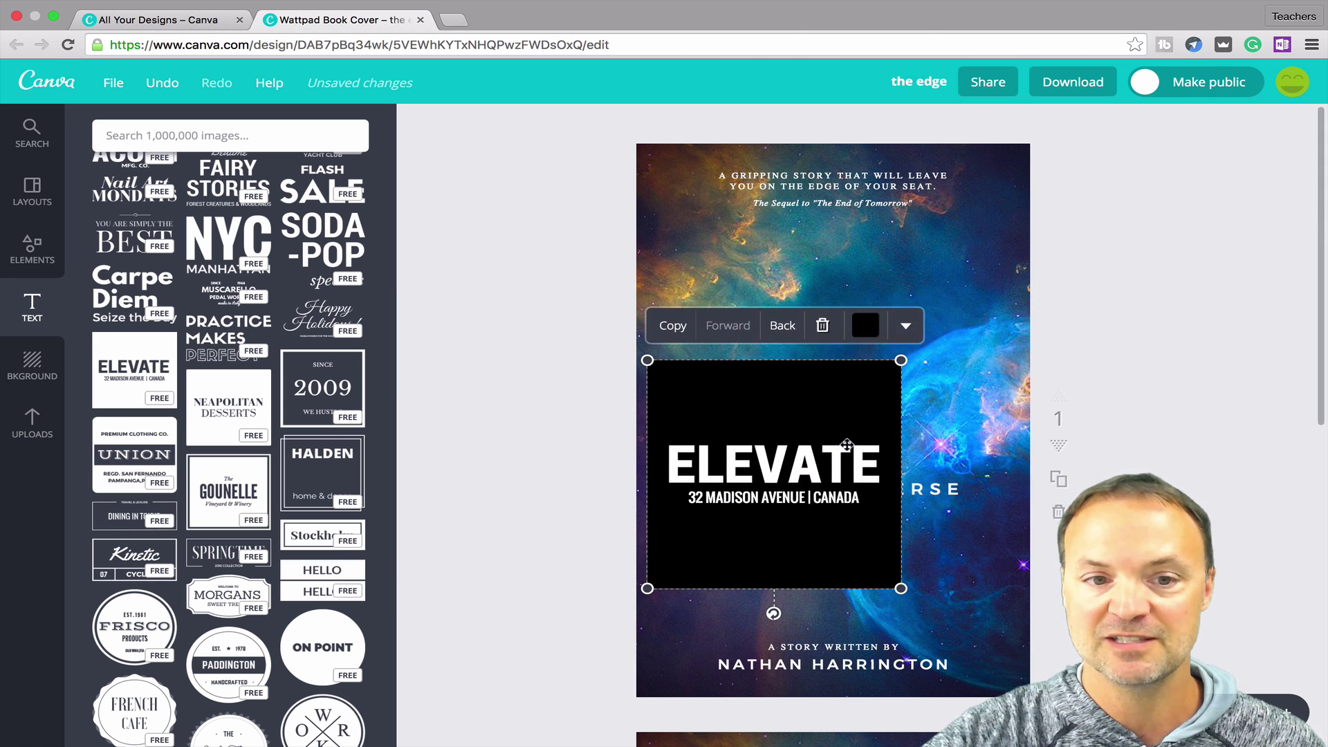
left_click_drag(847, 443, 915, 409)
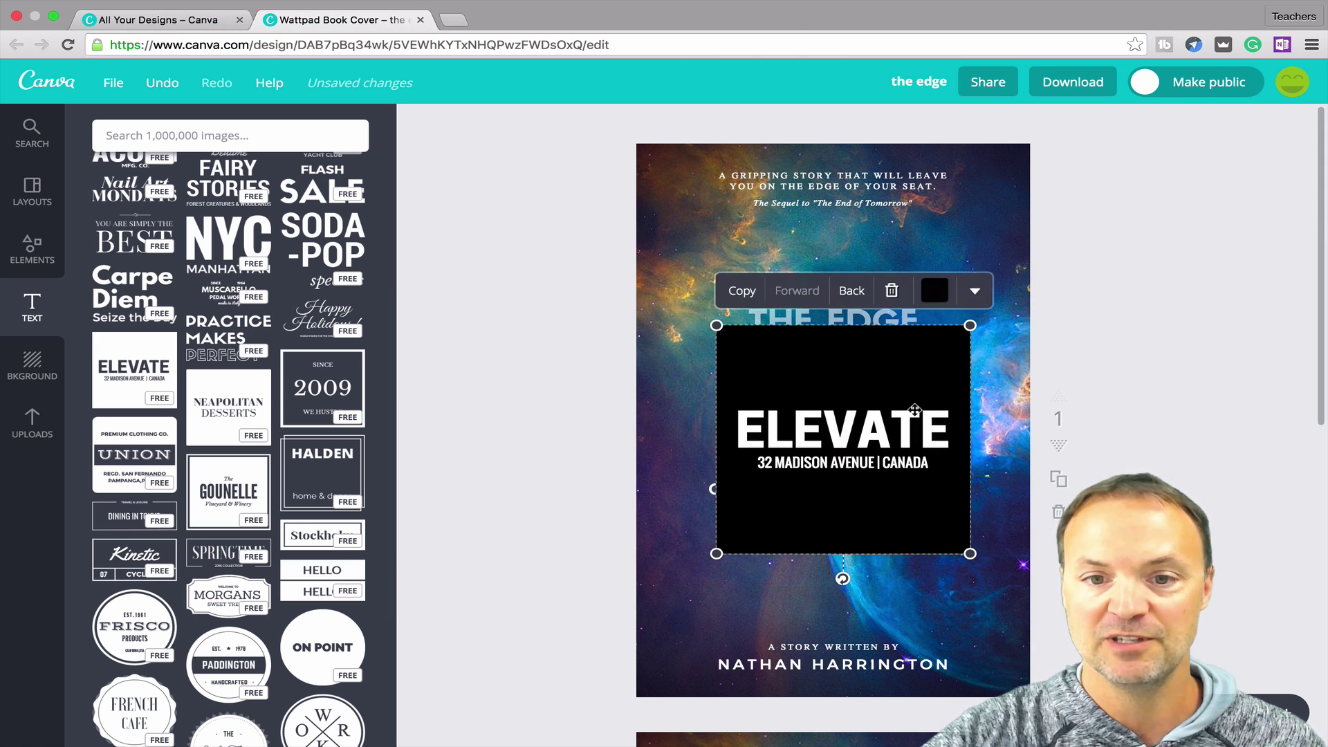
left_click(892, 291)
Step: Add the PADDINGTON badge, make its band blue, and move it lower on the cover
scroll(275, 564, "down", 3)
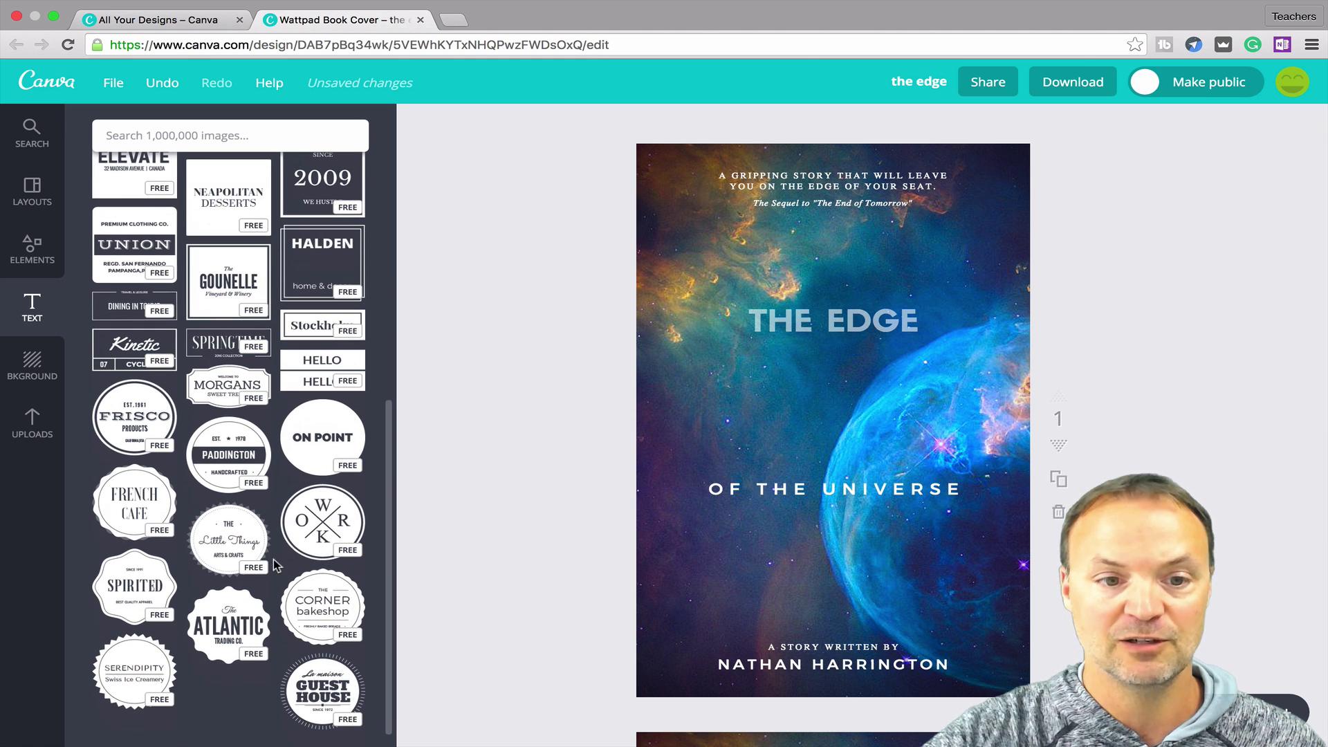
left_click(228, 455)
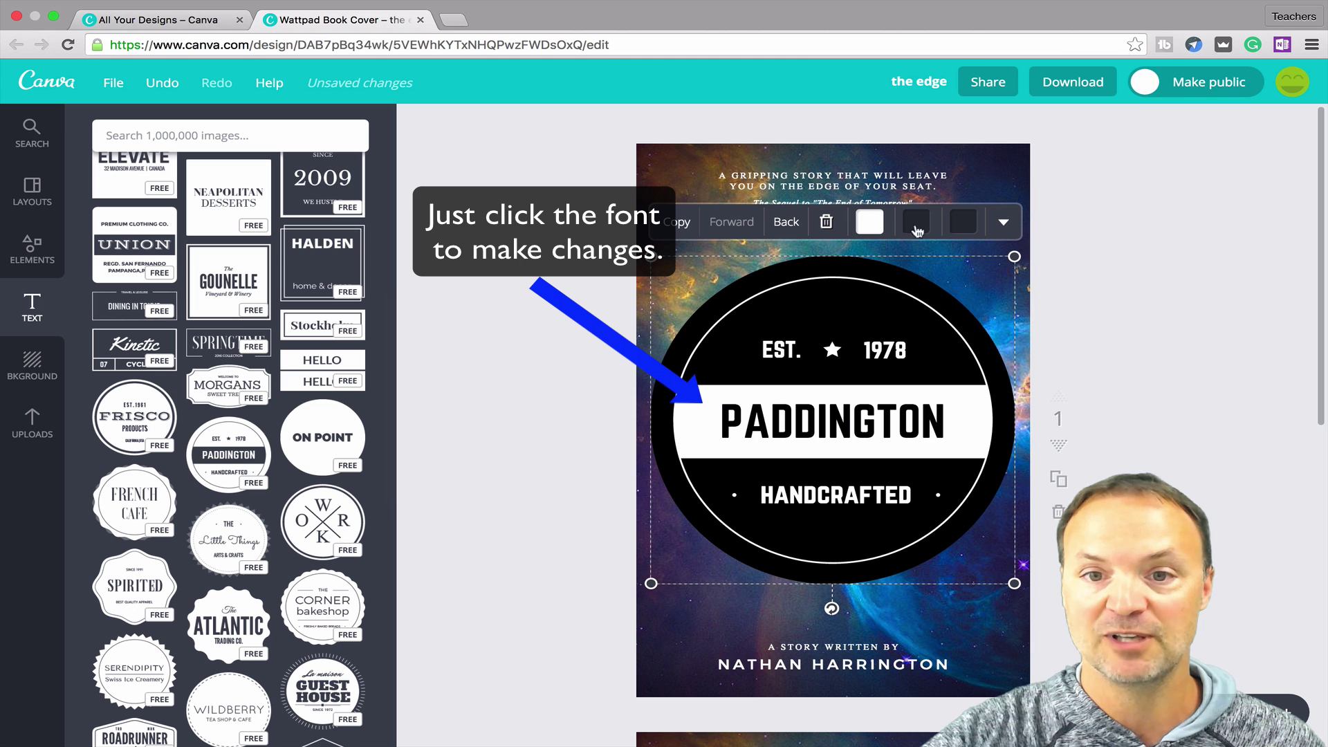
left_click(917, 230)
left_click(883, 296)
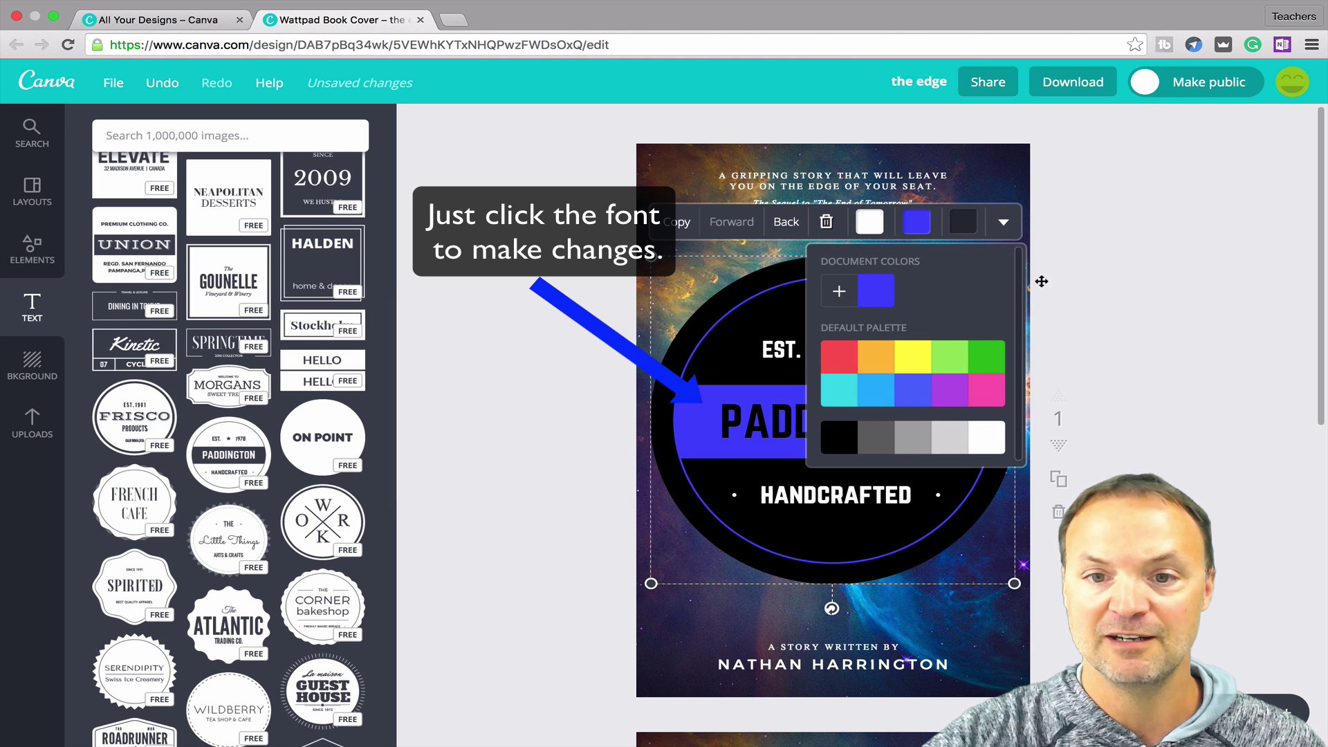
left_click(1065, 311)
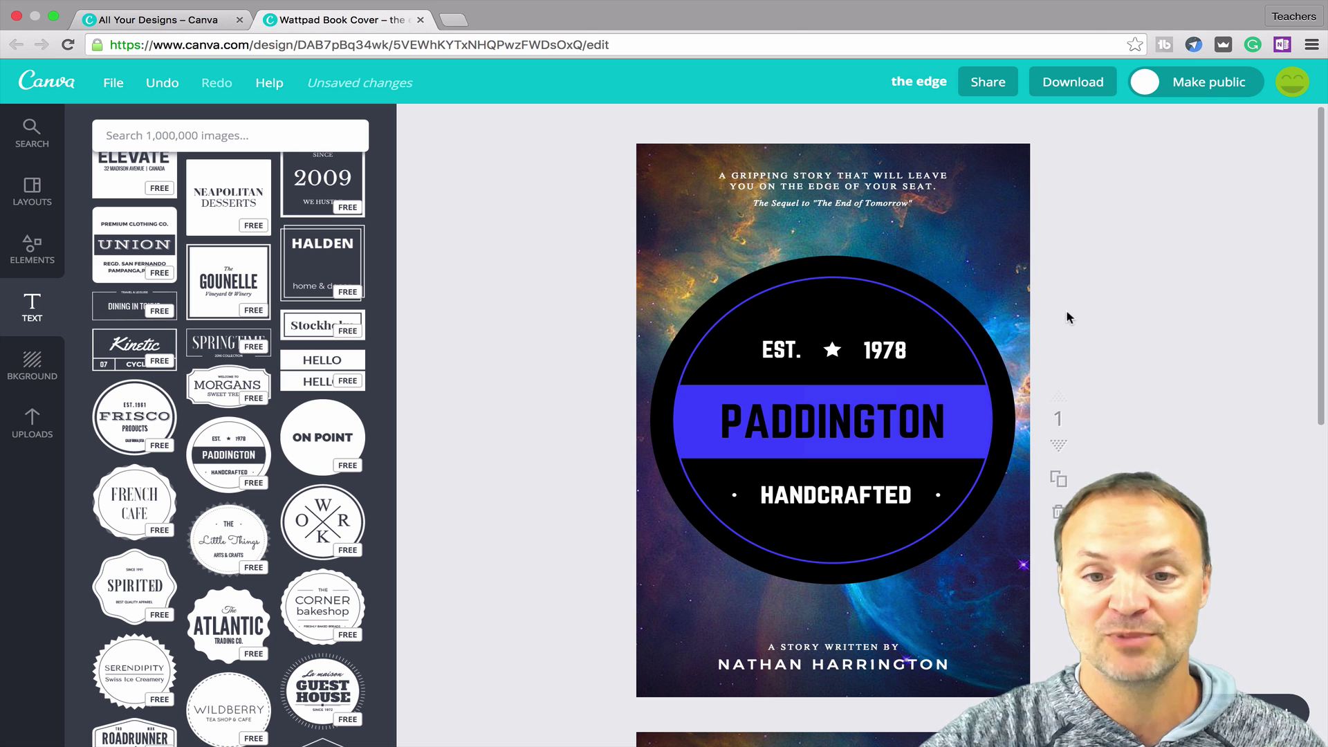
left_click_drag(877, 366, 876, 415)
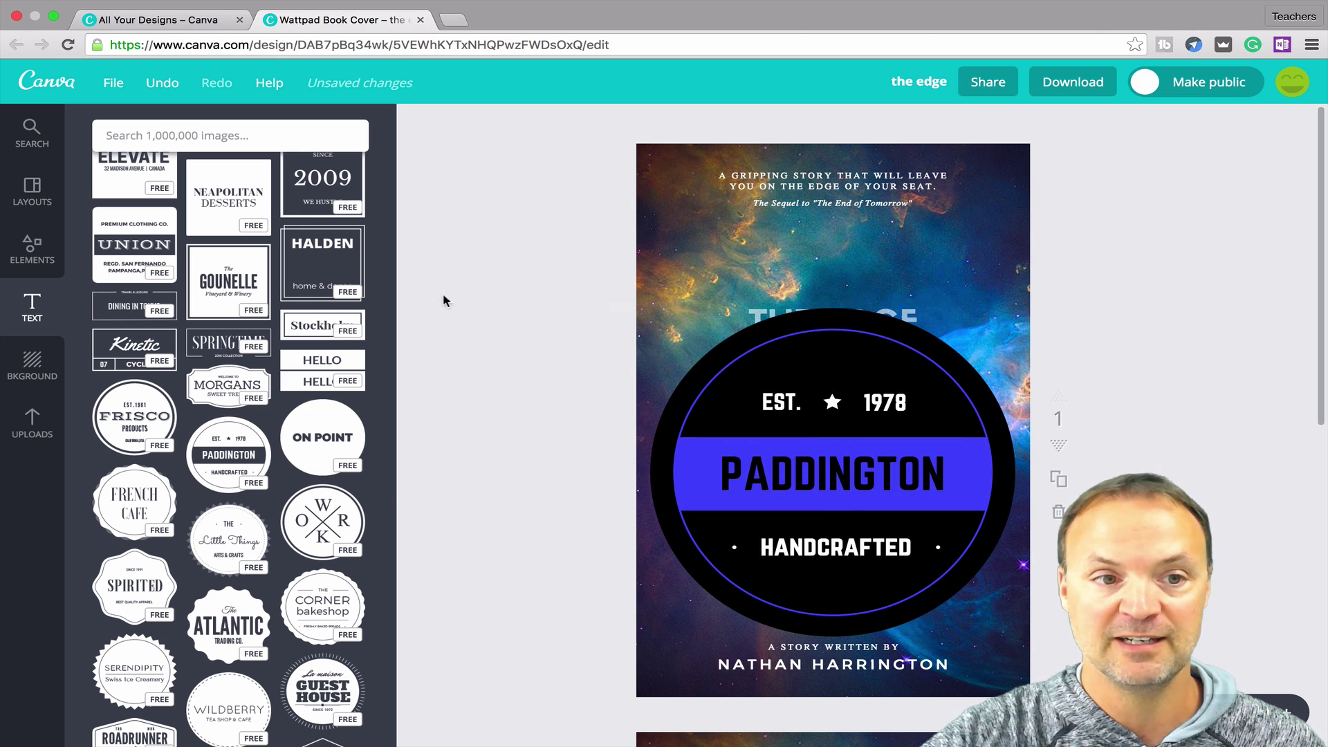
scroll(211, 353, "up", 5)
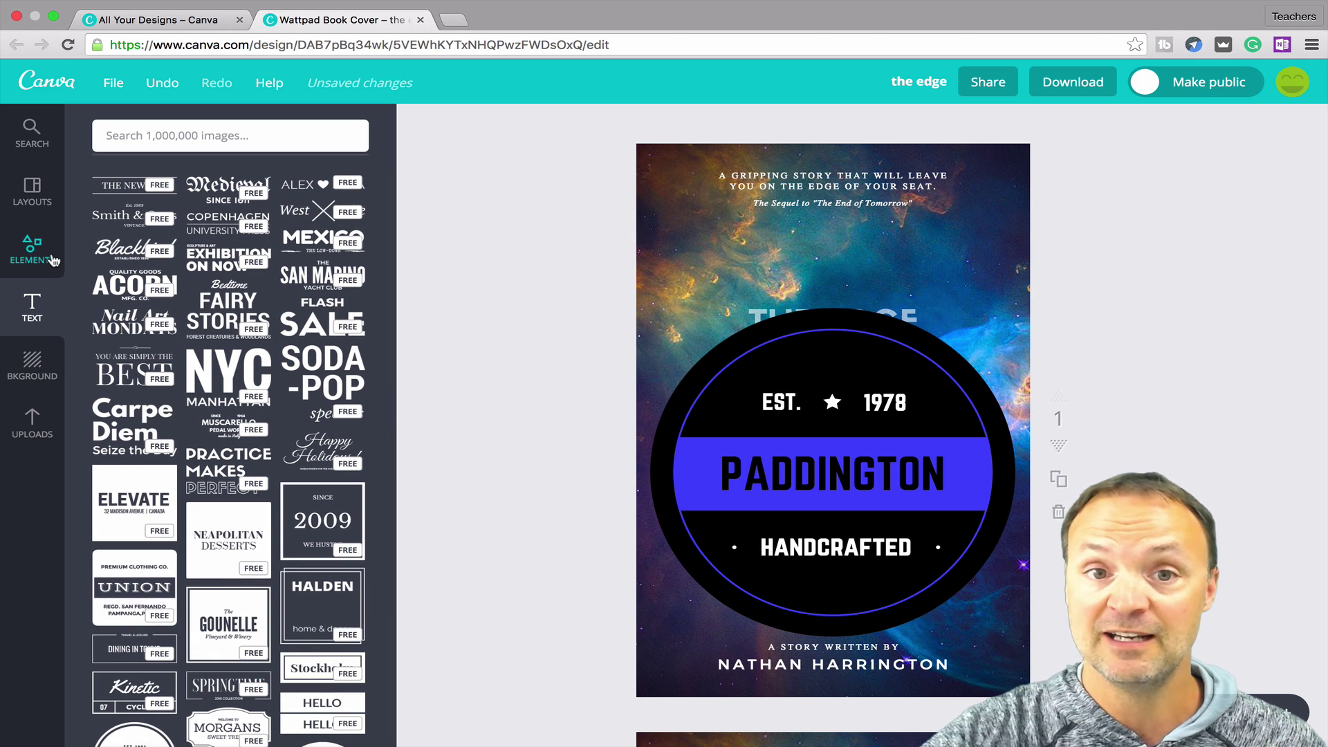
Step: Add a square from Elements > Shapes, flatten it into a thin bar, and colour it white
left_click(53, 260)
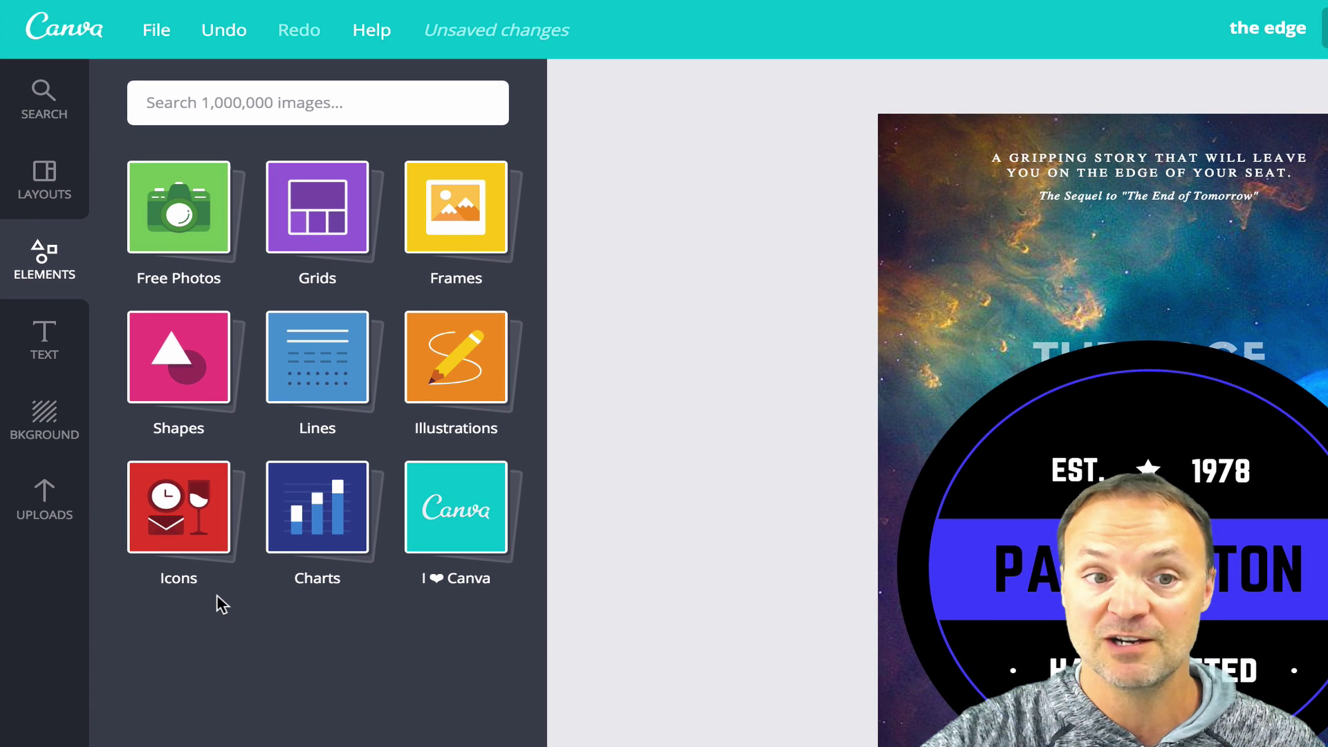
left_click(188, 429)
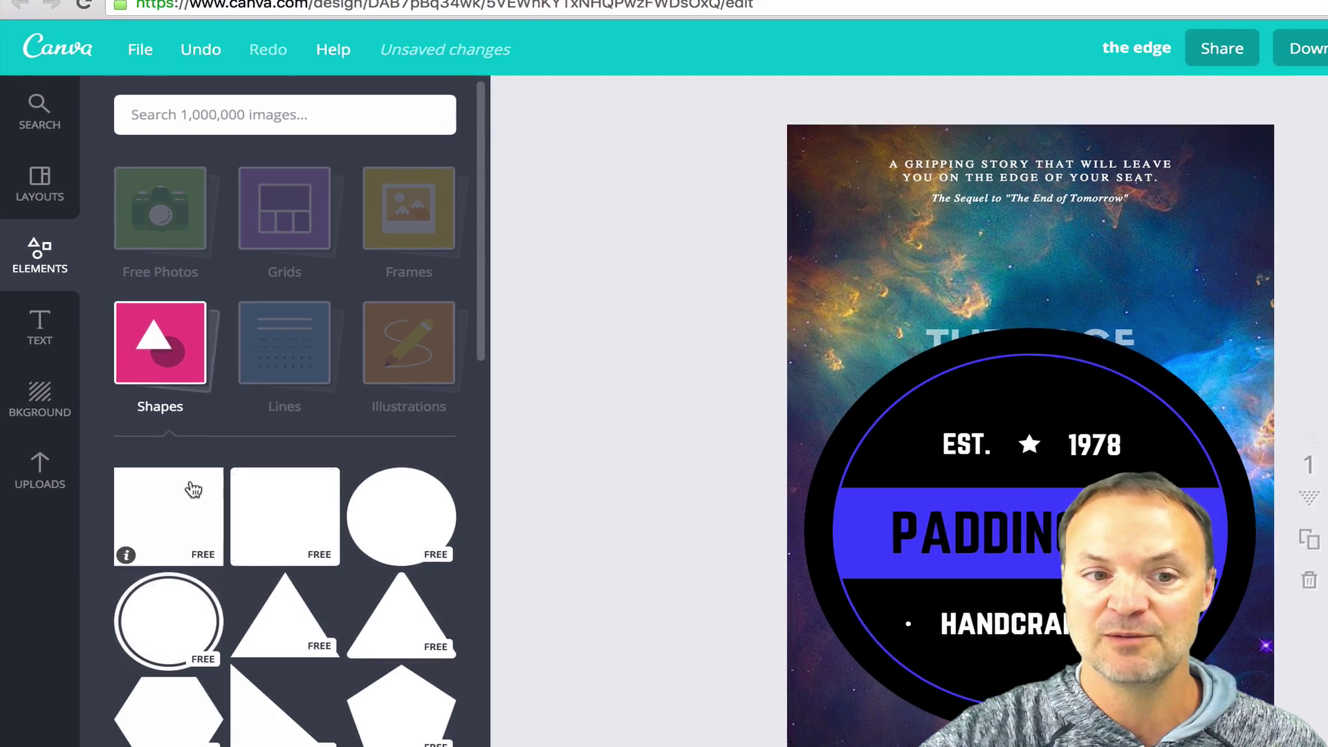
scroll(157, 438, "down", 1)
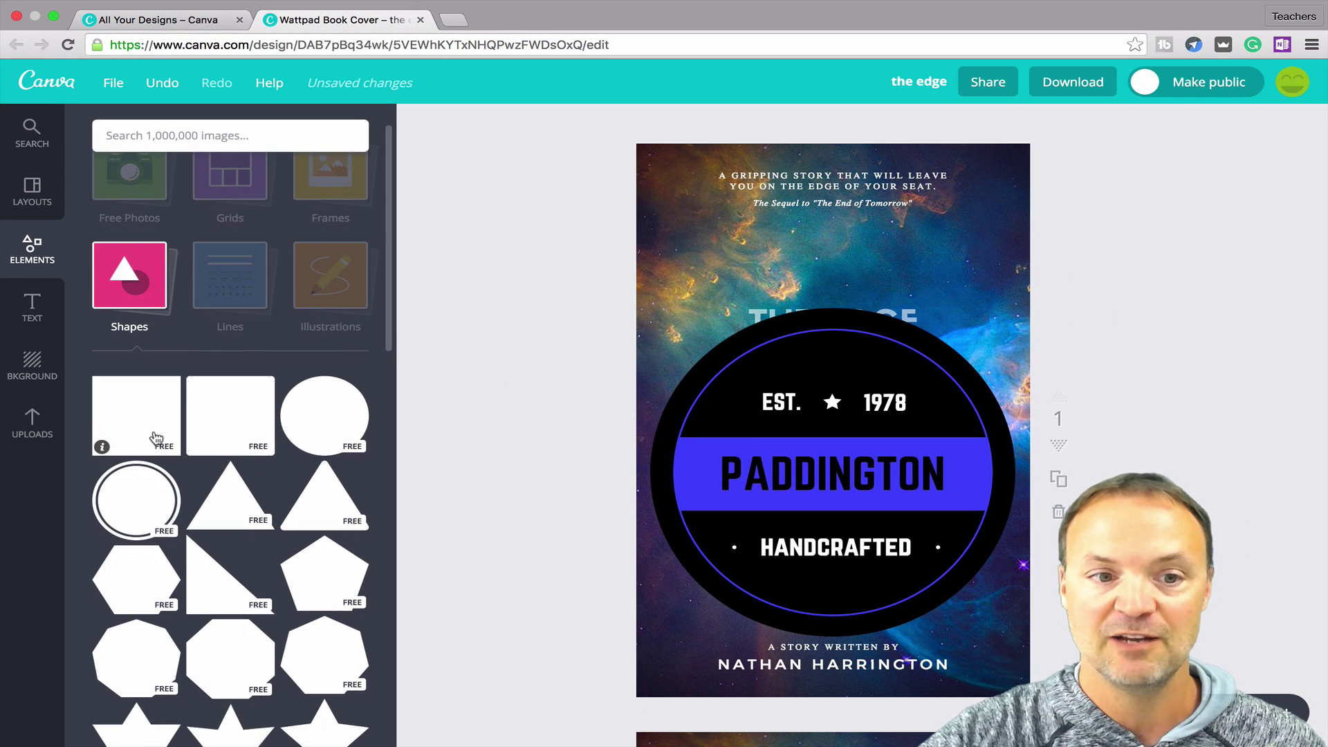
left_click(156, 438)
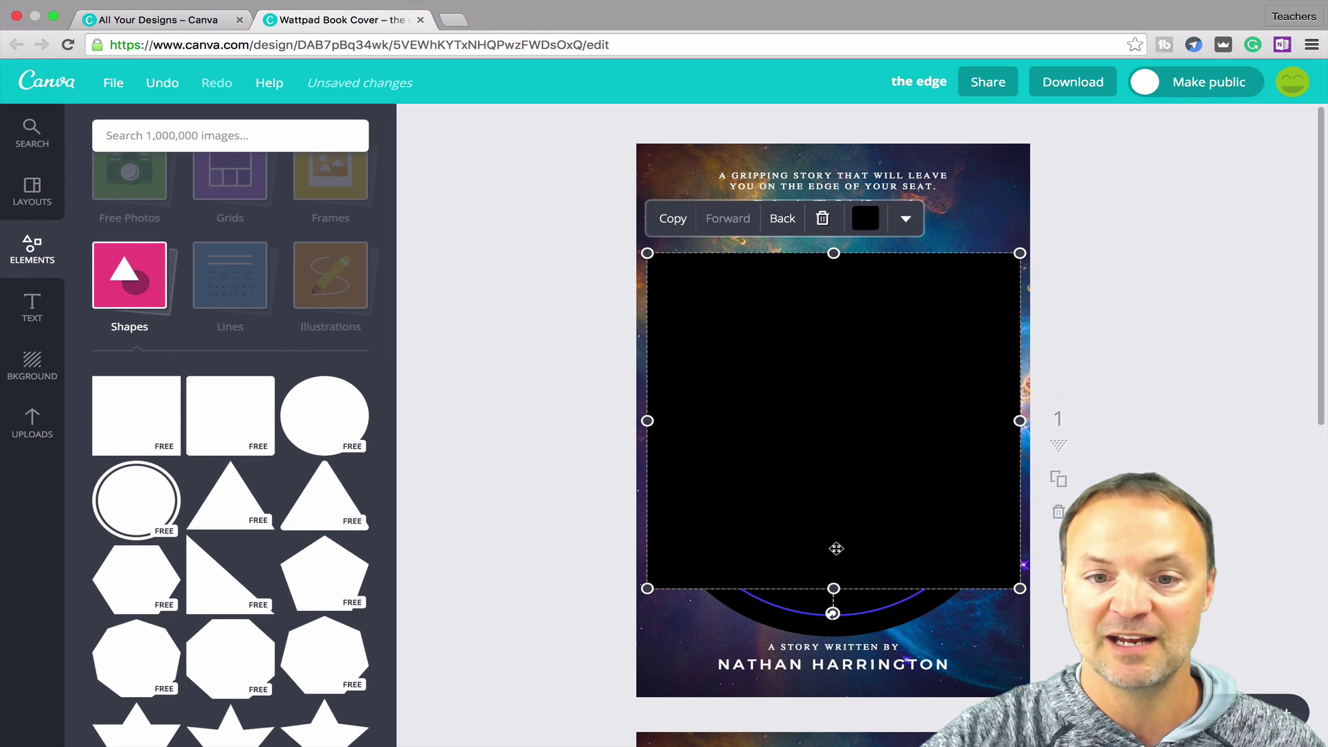
left_click_drag(833, 588, 835, 287)
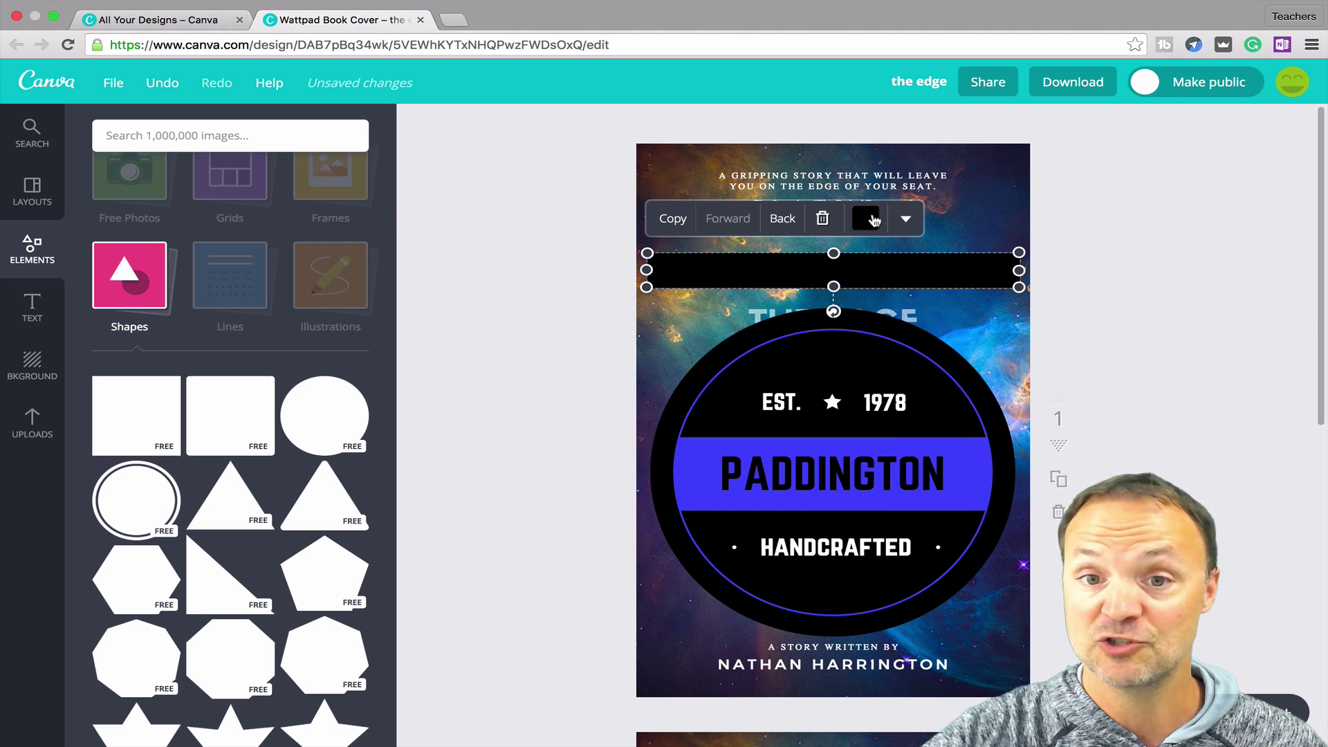
left_click(869, 220)
left_click(937, 450)
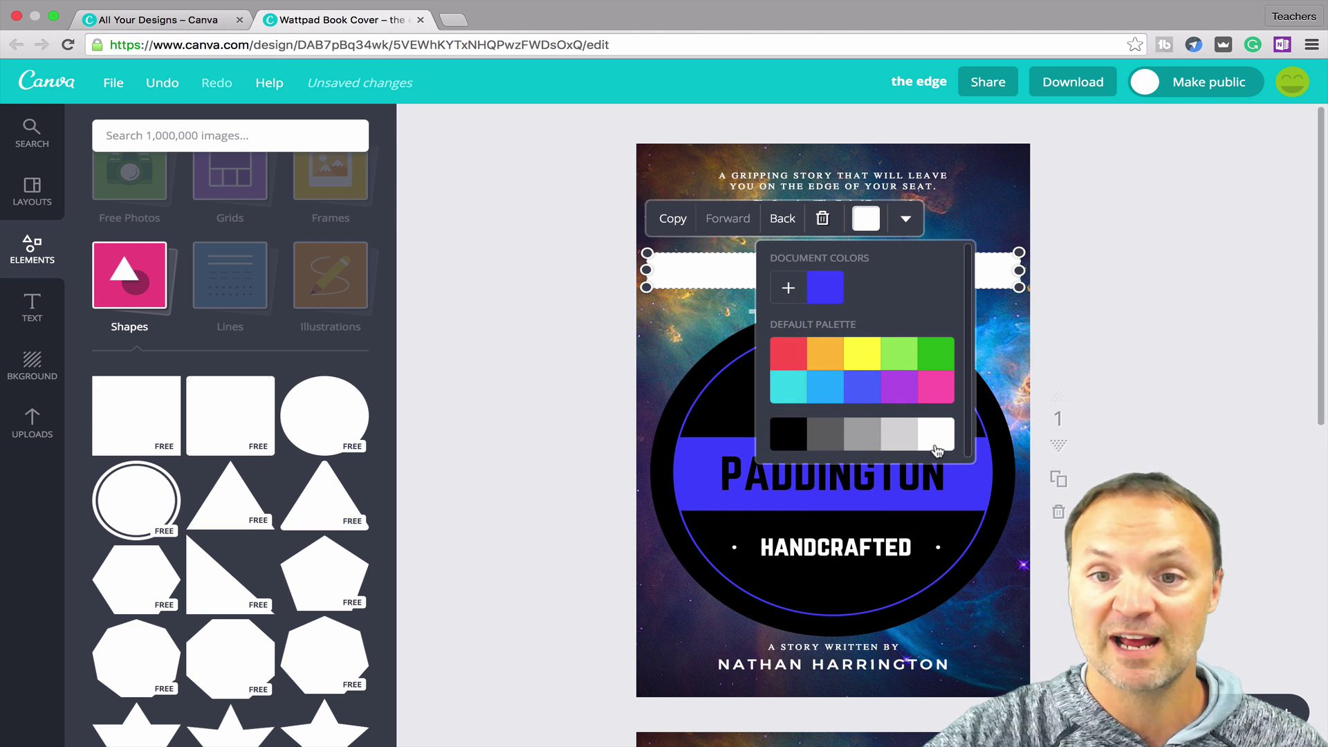
left_click(568, 380)
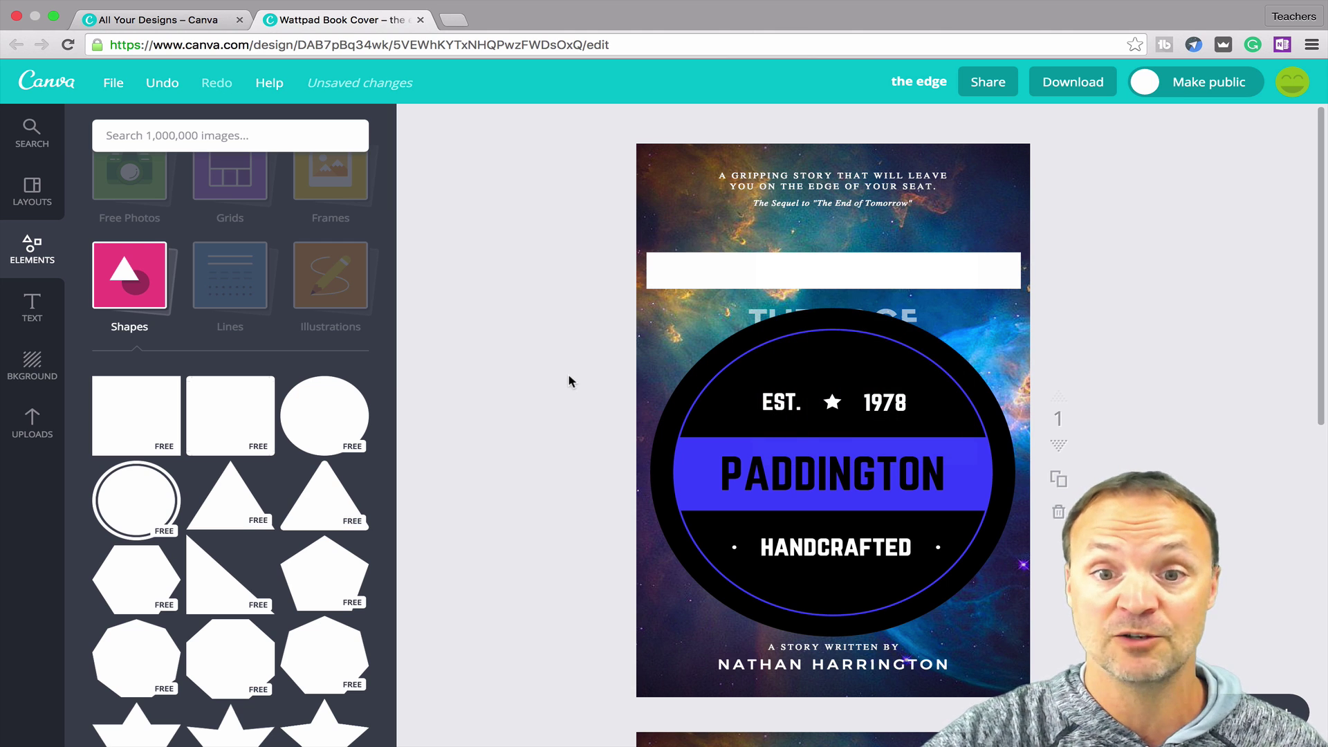
scroll(207, 315, "up", 1)
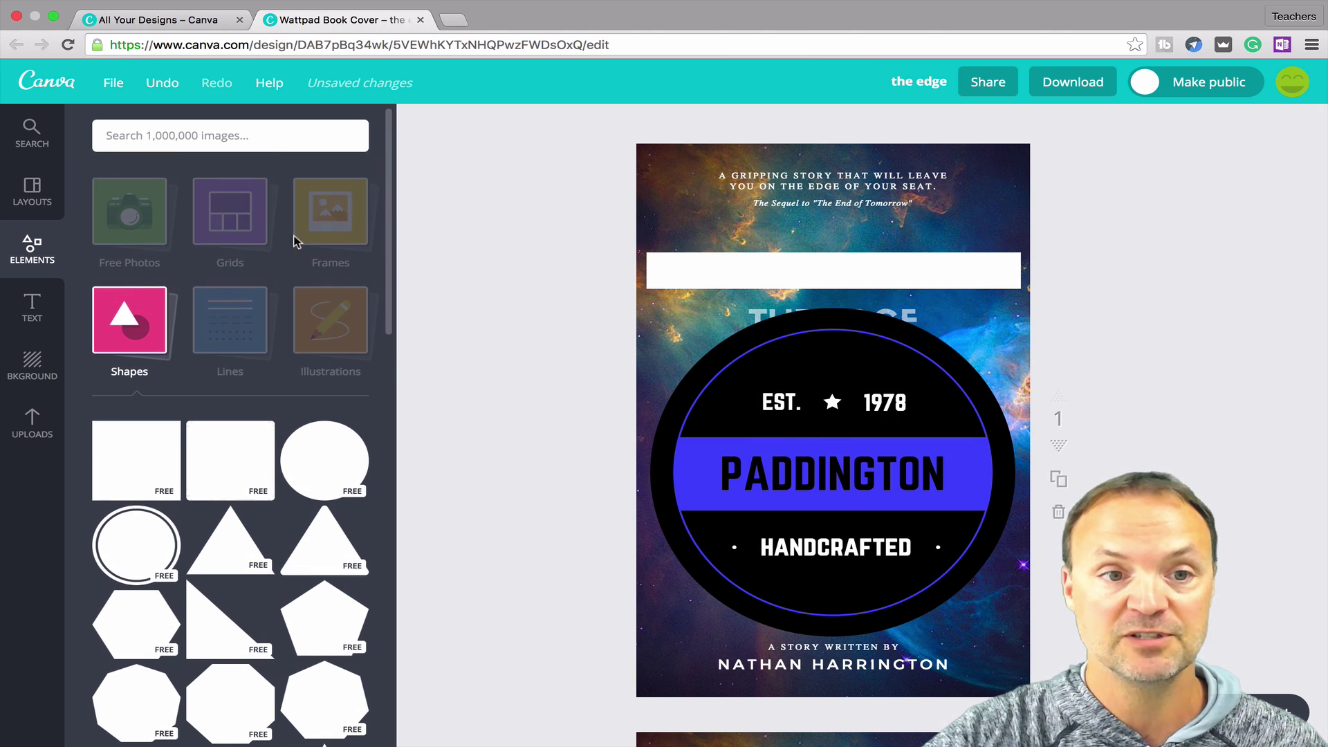
Step: Add a turntable illustration and recolour its orange parts blue
left_click(340, 215)
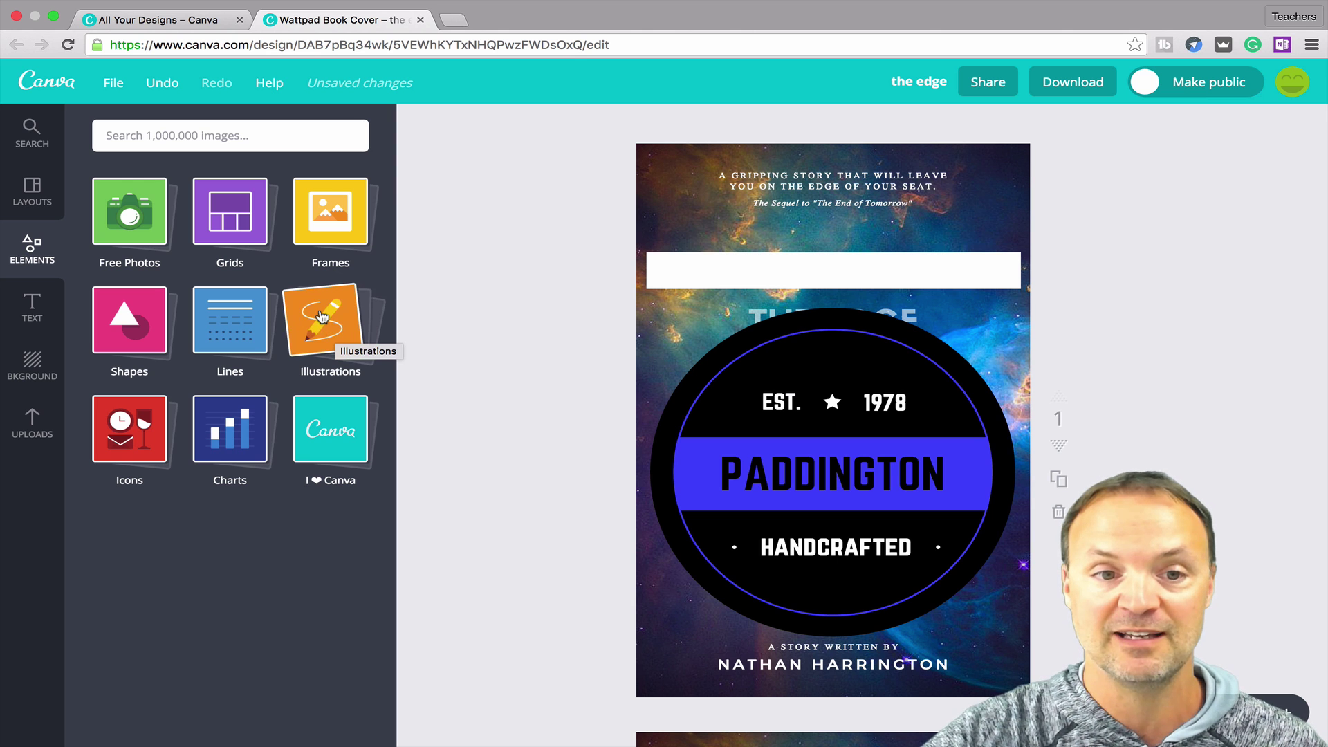
left_click(336, 334)
scroll(277, 513, "down", 10)
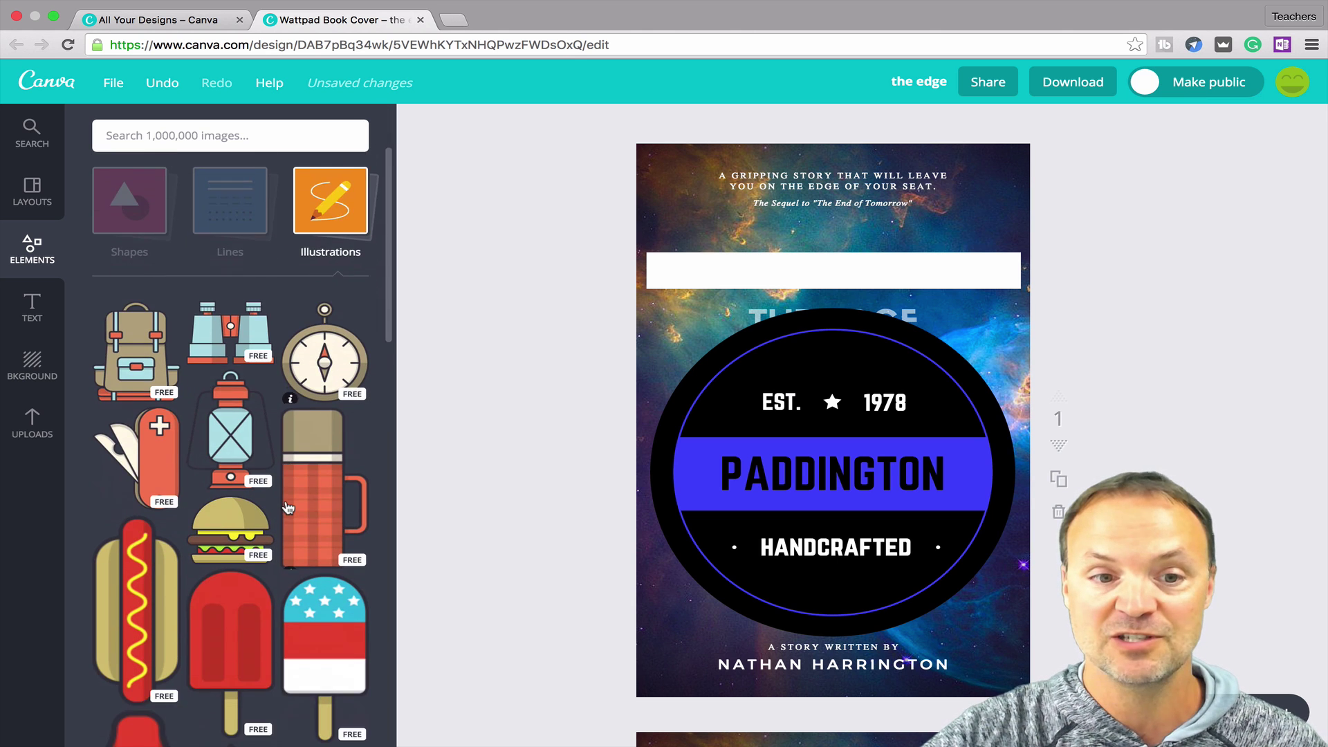
scroll(288, 508, "down", 10)
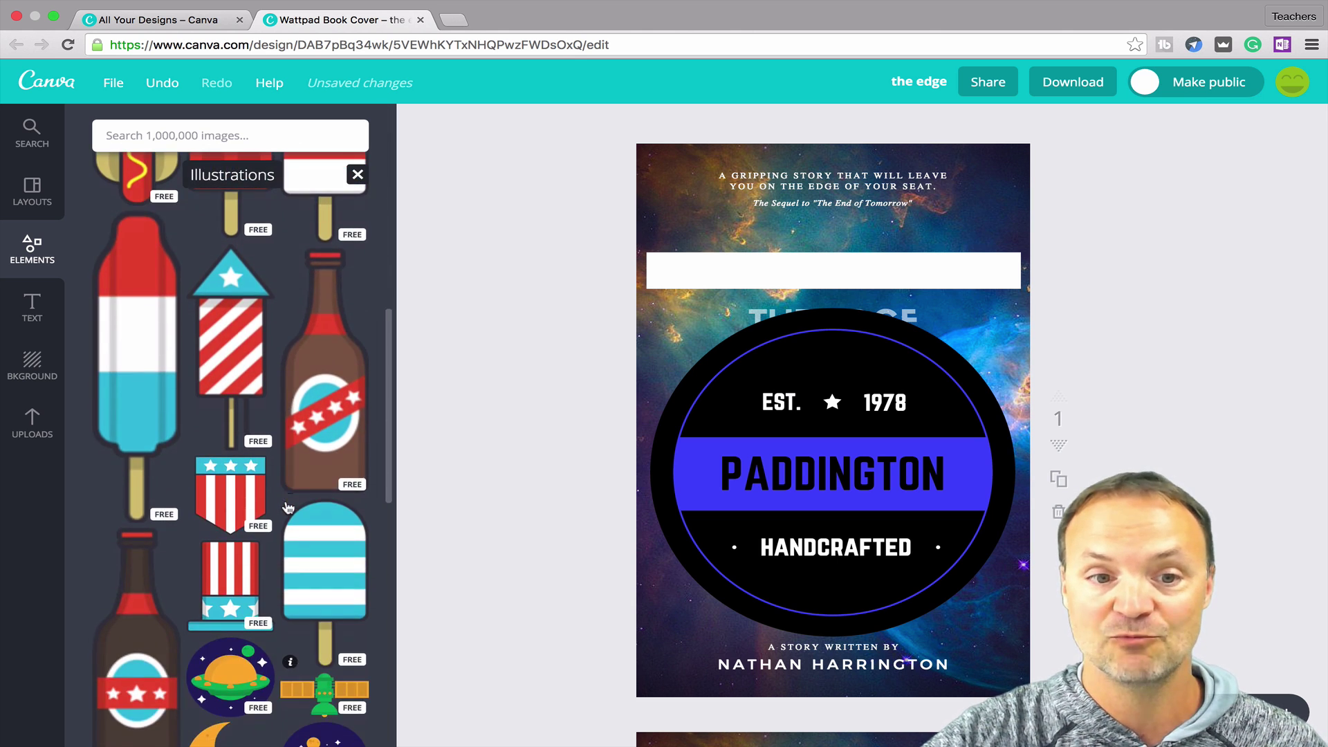
scroll(289, 509, "down", 1)
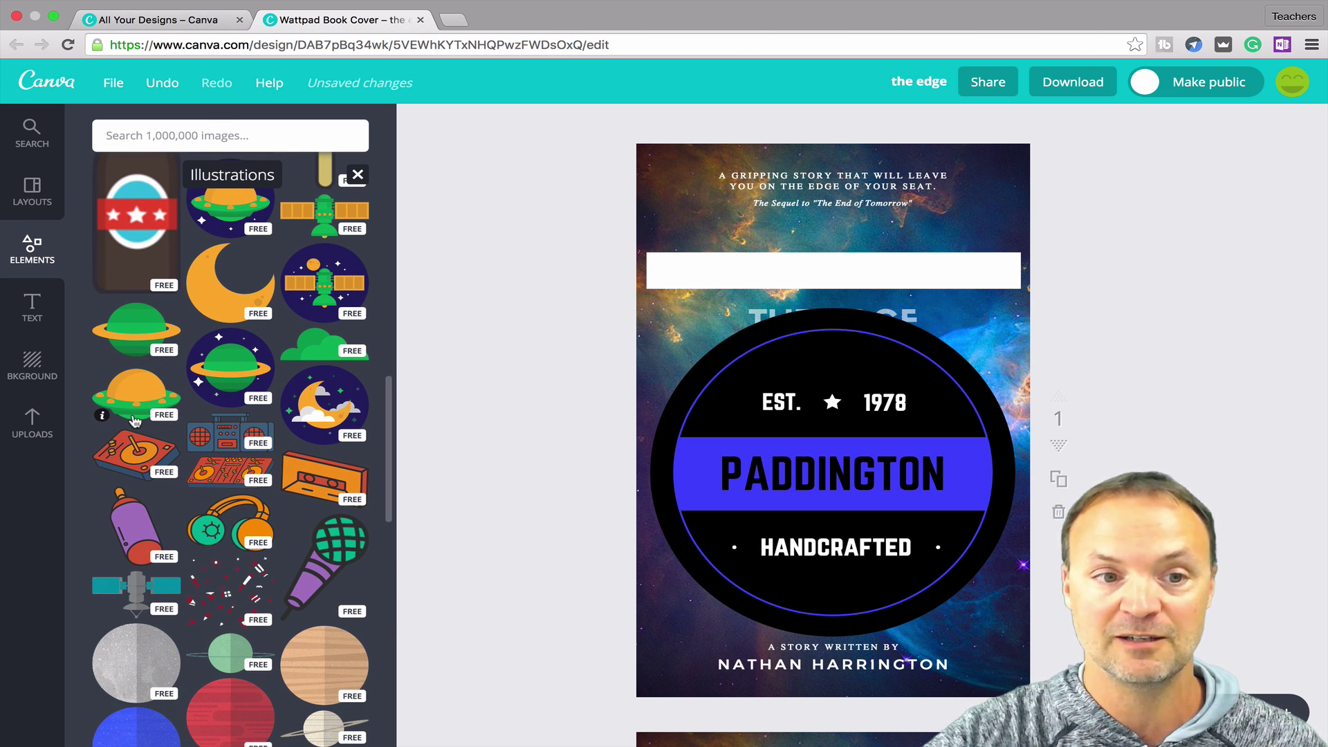
left_click(131, 454)
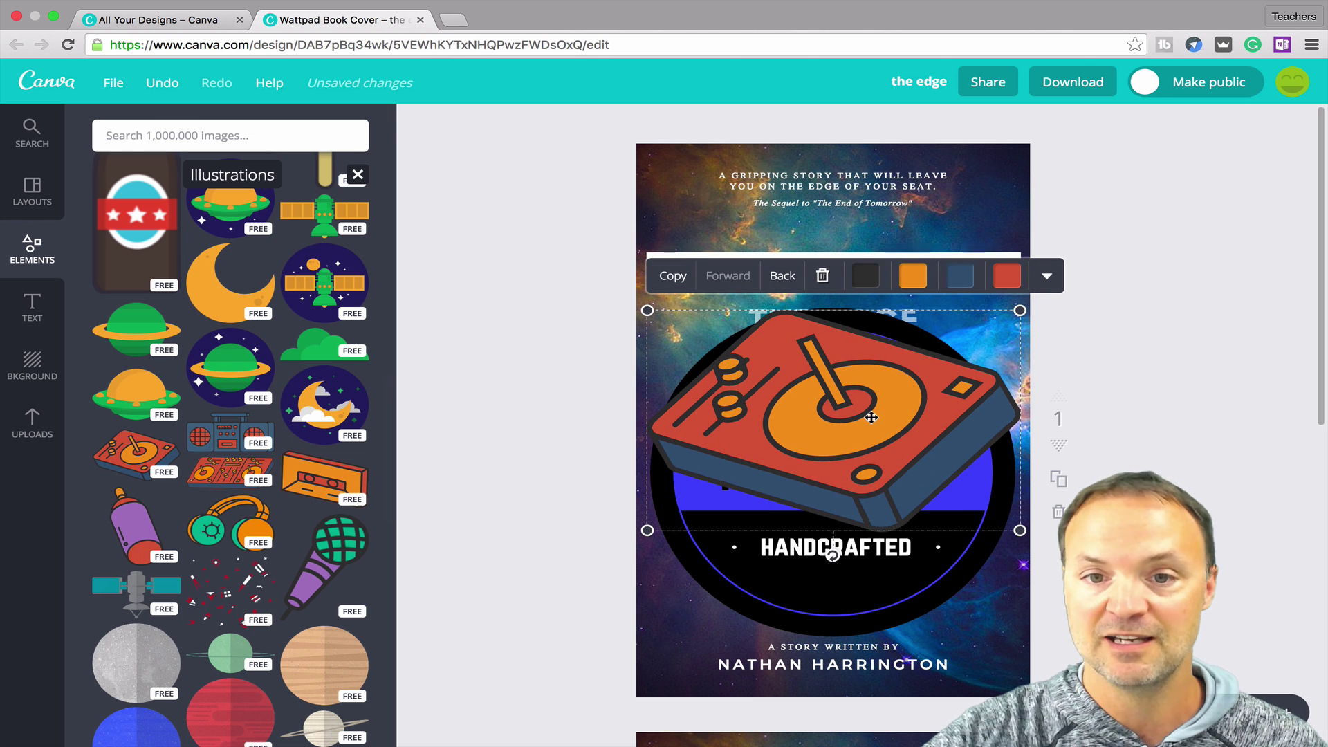
left_click(913, 280)
left_click(910, 478)
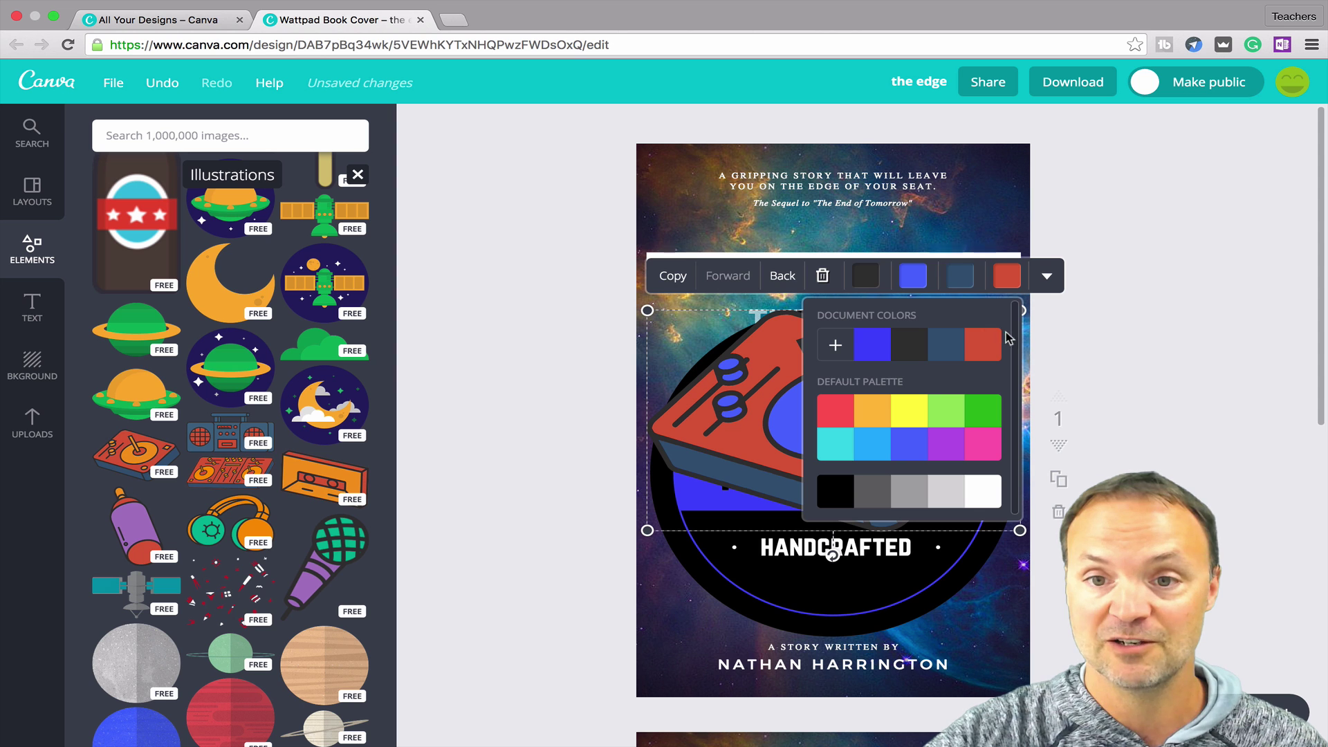
left_click(749, 428)
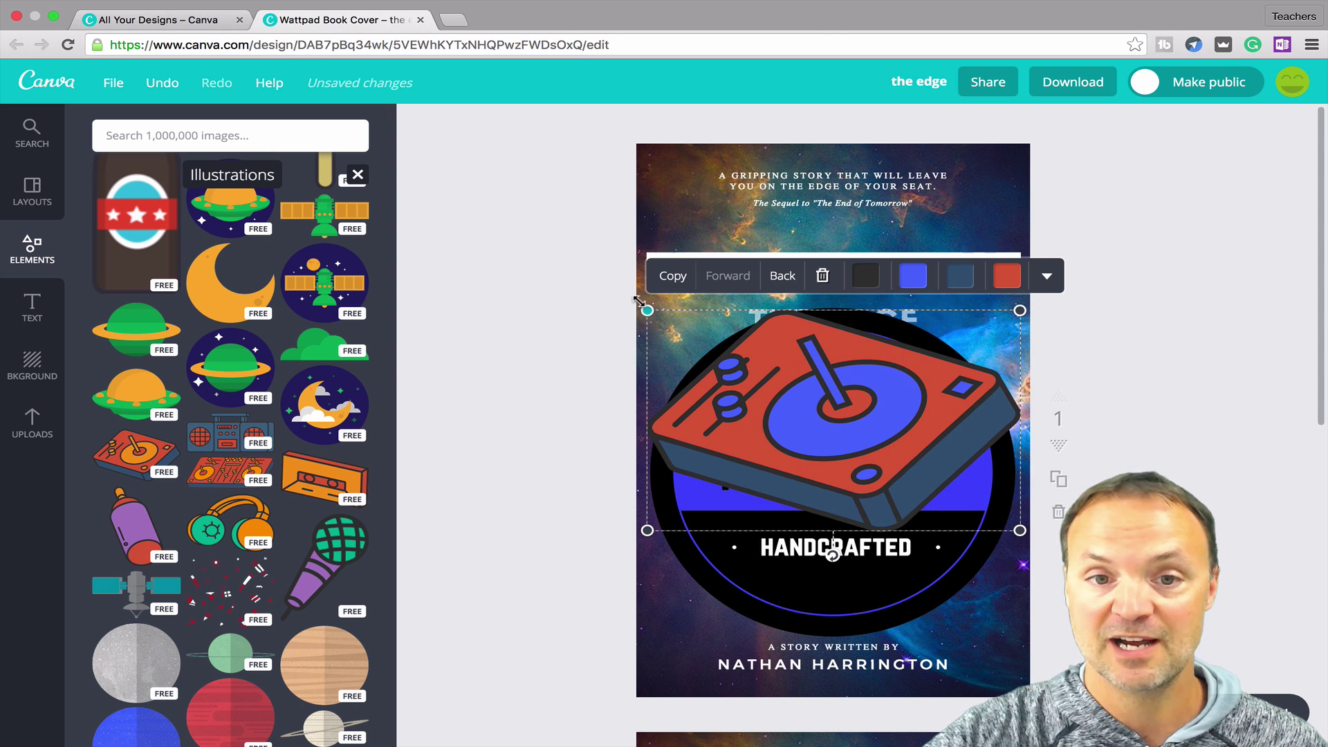
Step: Shrink the turntable, place it behind the PADDINGTON badge, and nudge the badge up and right
left_click_drag(647, 310, 856, 433)
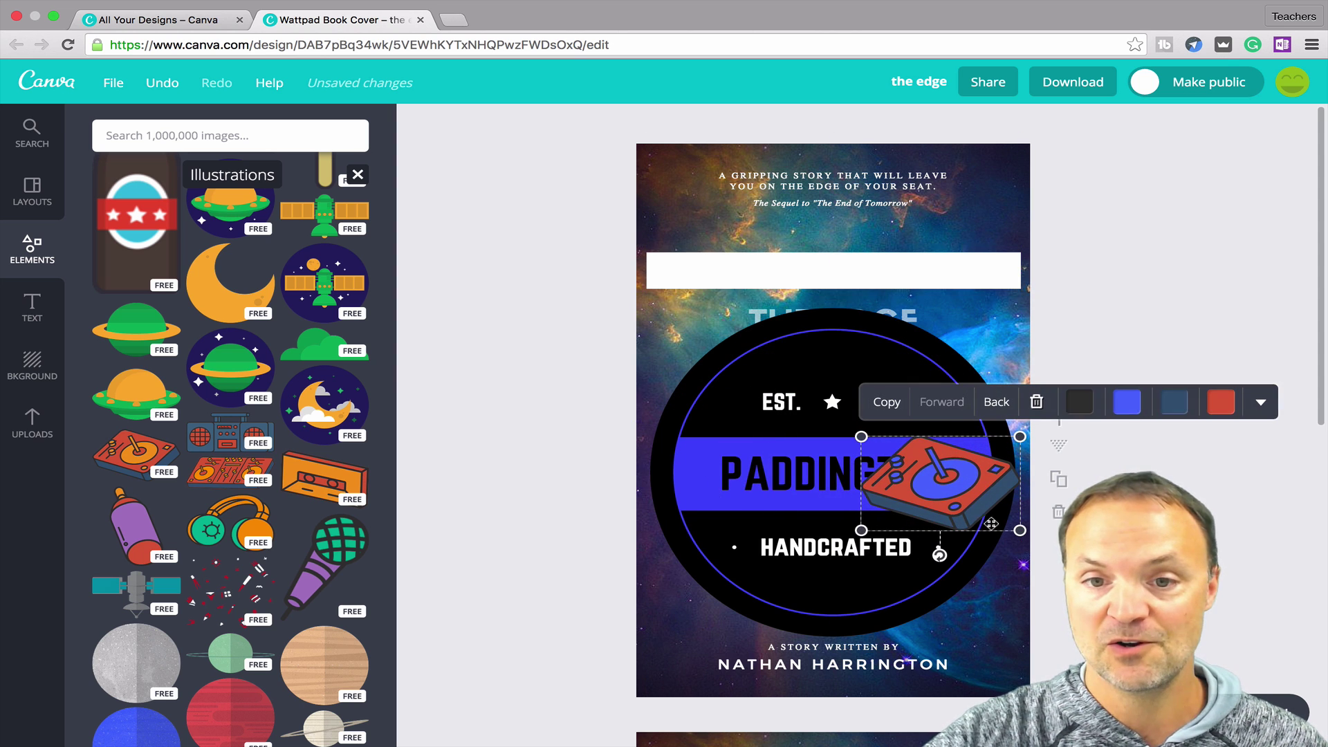
left_click_drag(939, 550, 867, 554)
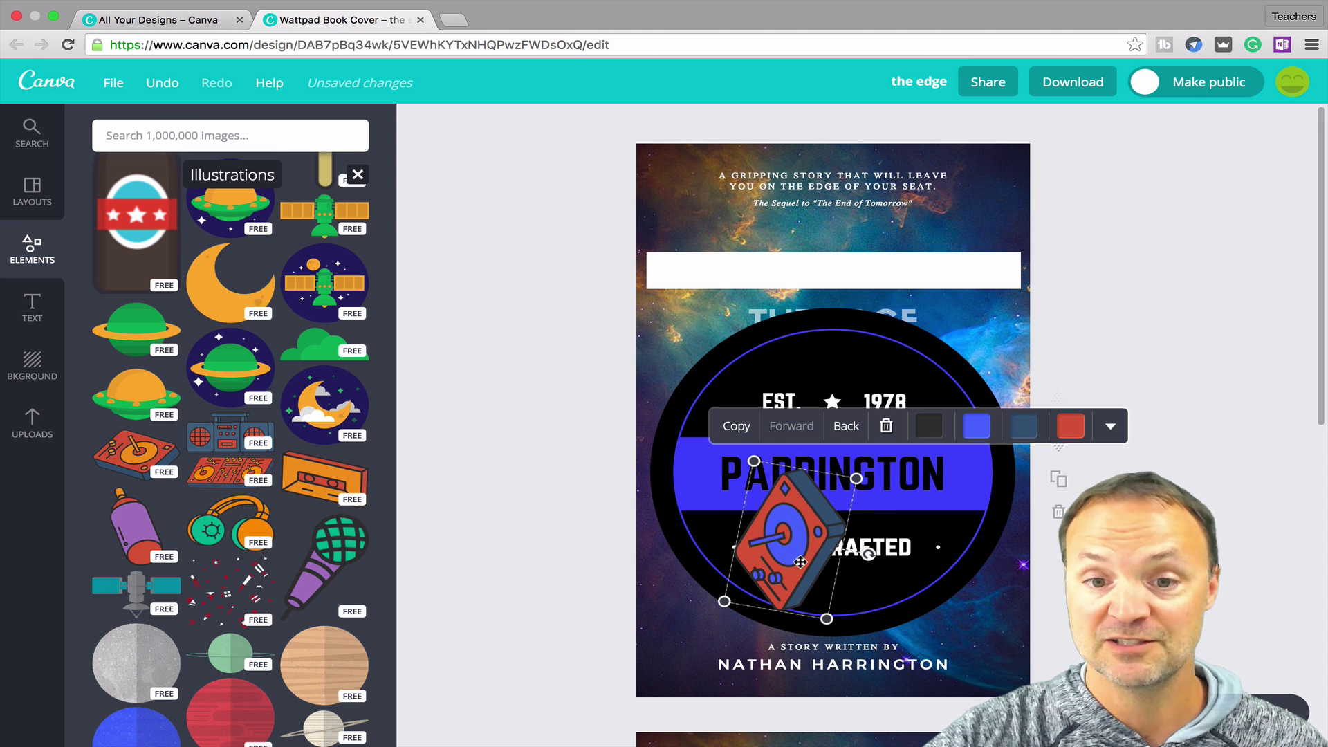
right_click(799, 563)
left_click(1161, 451)
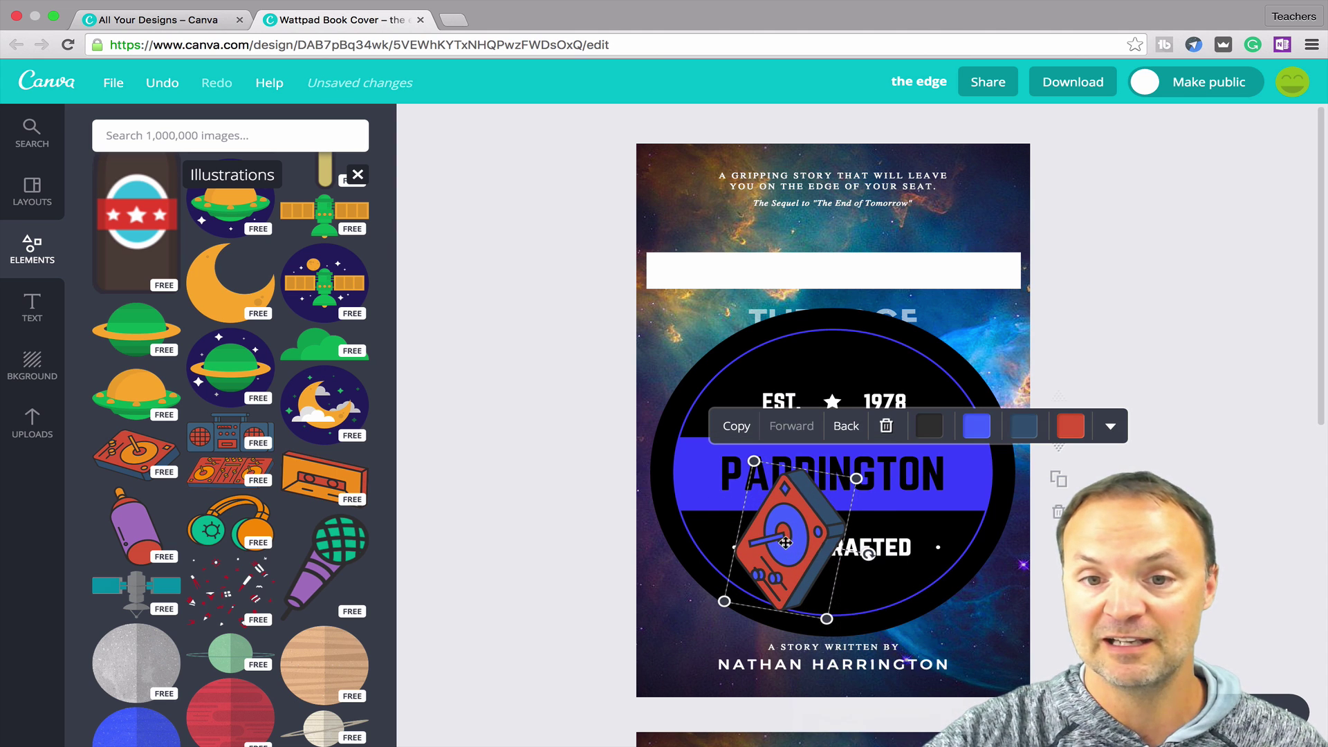
left_click(1109, 429)
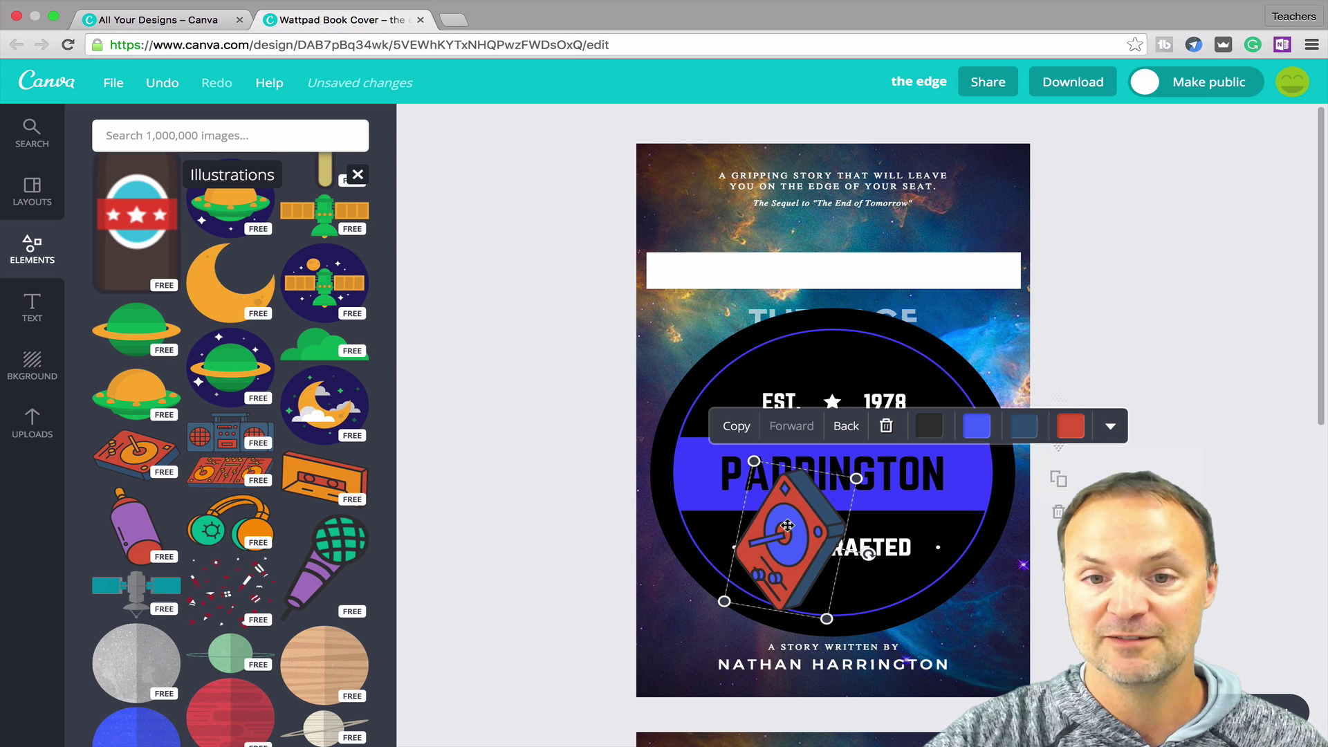
left_click(855, 430)
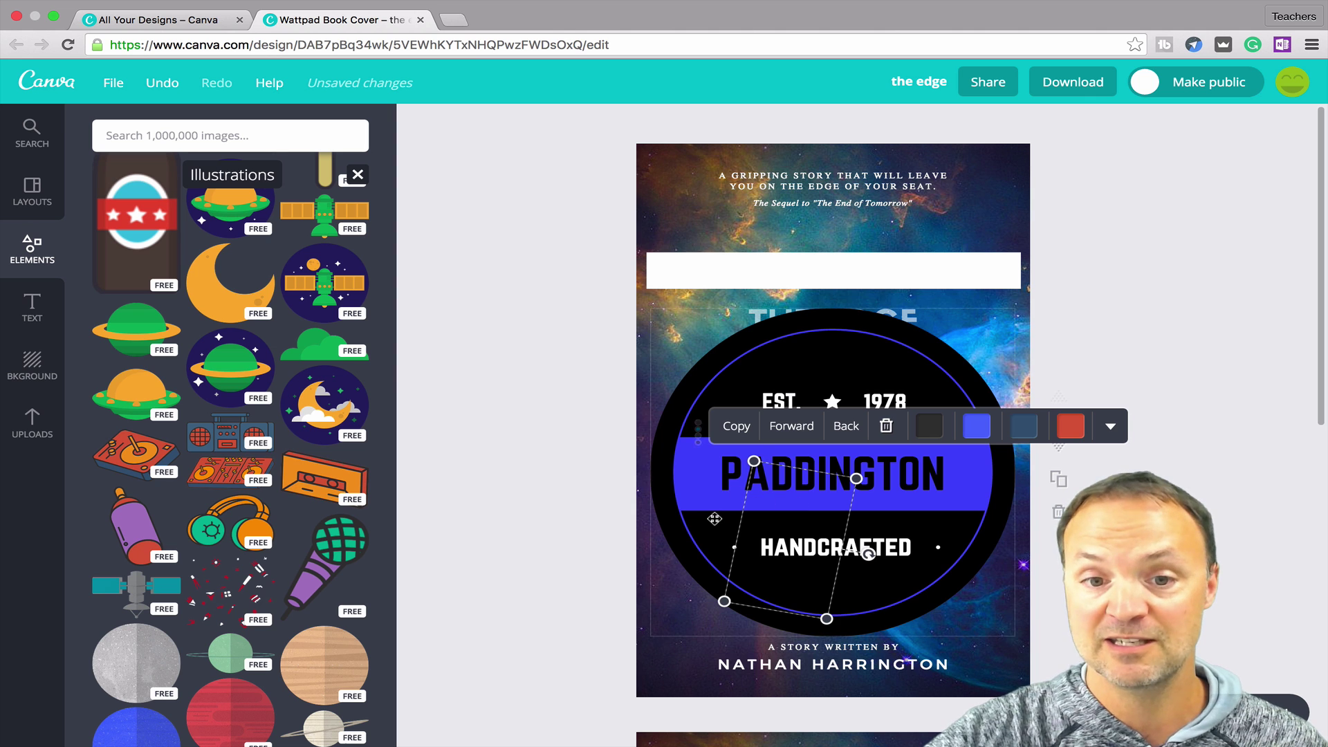
mouse_move(714, 518)
left_mouse_down()
mouse_move(810, 446)
mouse_move(721, 543)
left_mouse_up()
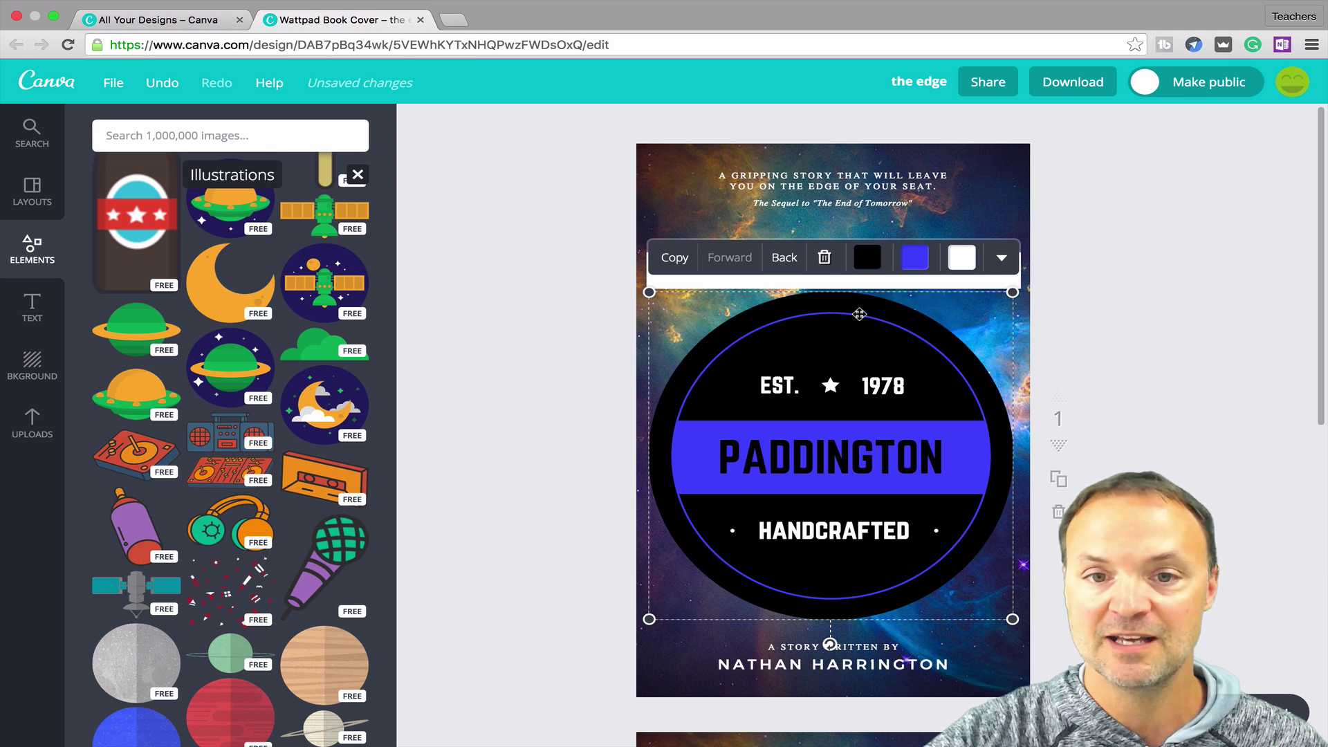
Step: Delete the PADDINGTON badge and the turntable sticker from the cover
left_click(824, 258)
left_click(776, 497)
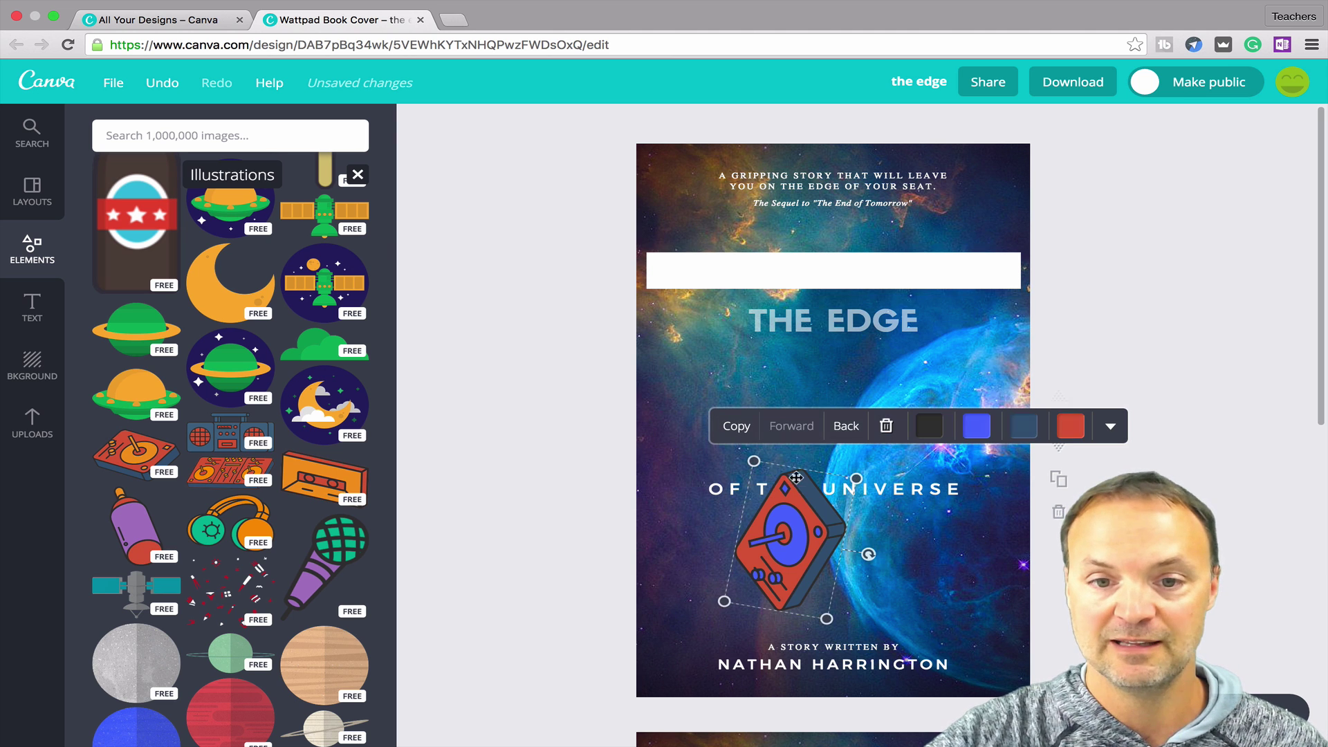
left_click(878, 431)
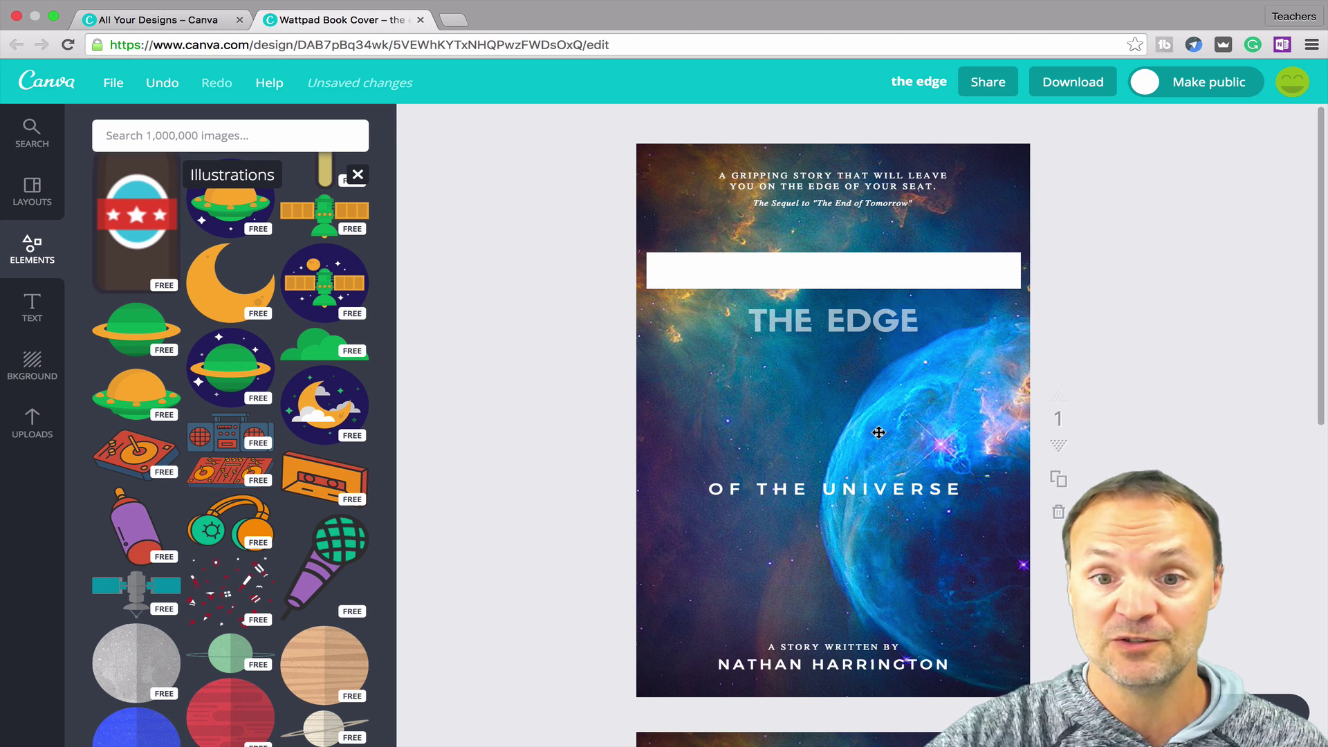
Step: Recrop the space background, shifting it left and up so the blue nebula bubble sits behind the title
left_click(715, 413)
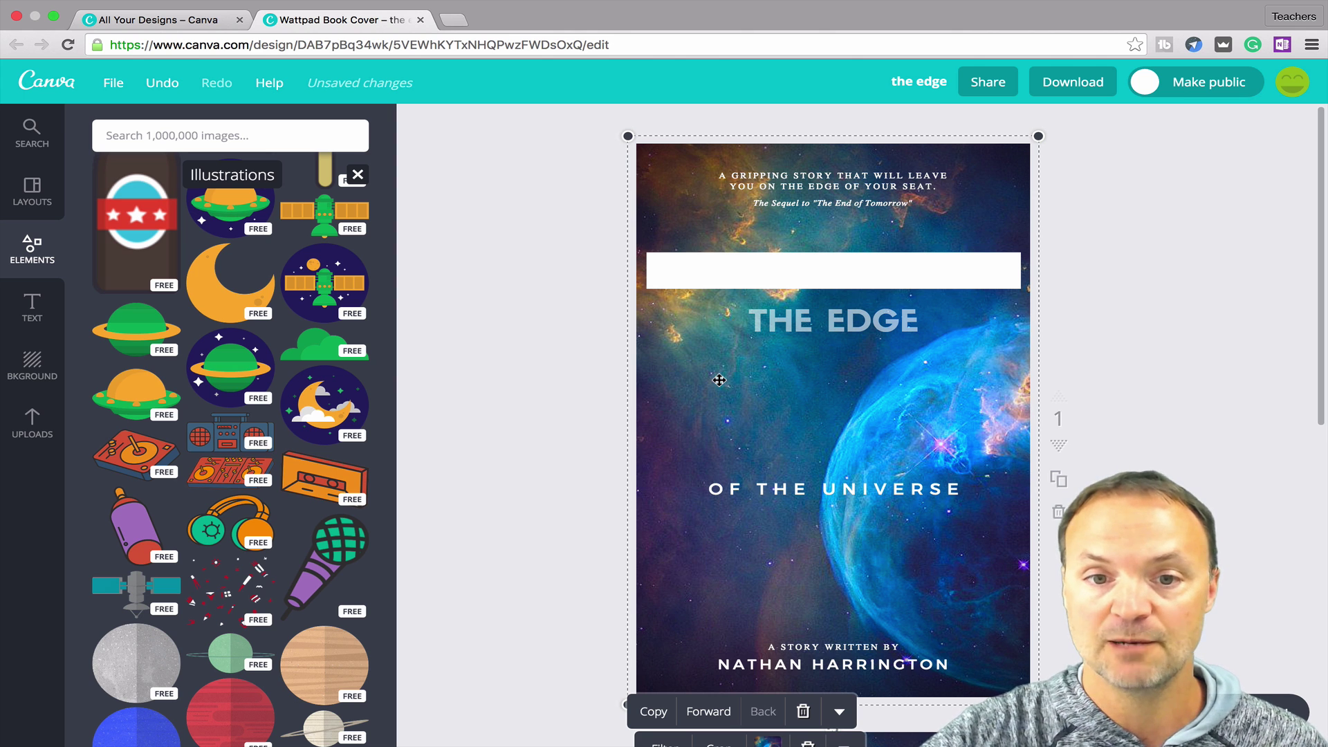
double_click(716, 380)
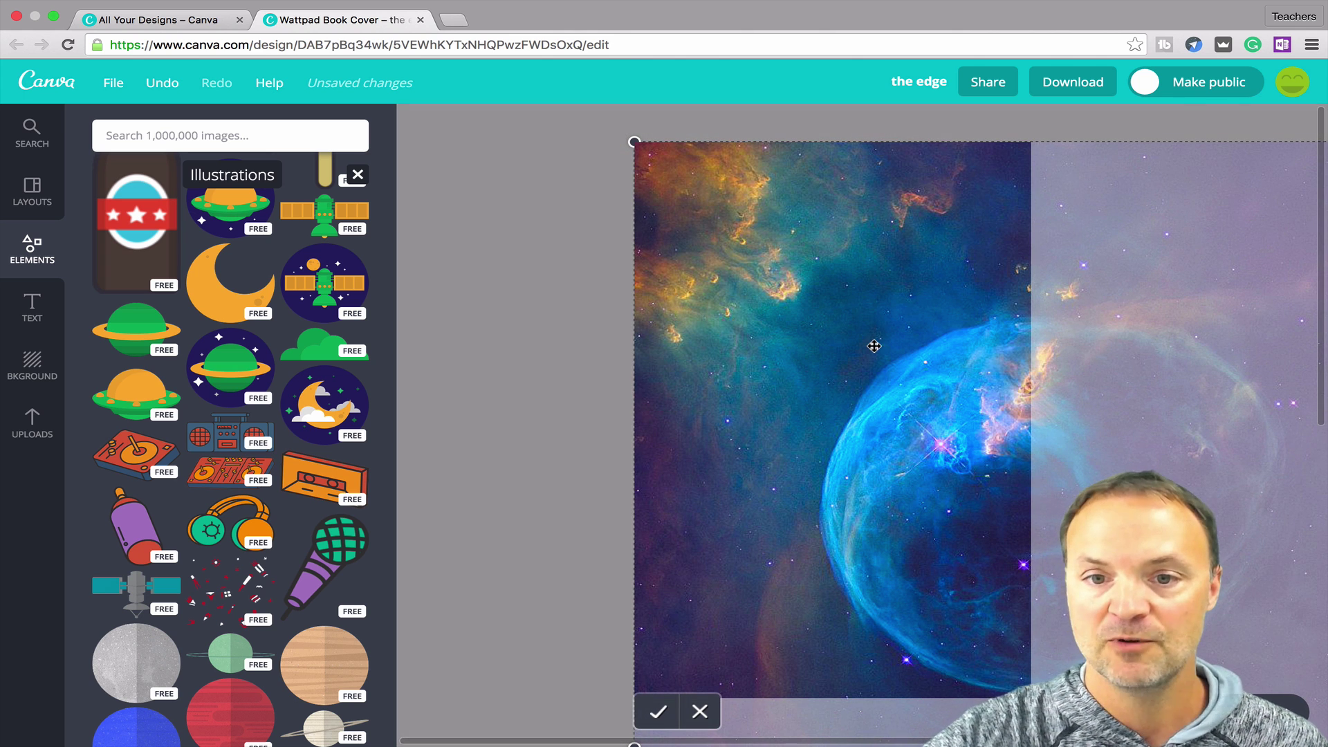
left_click_drag(874, 339, 691, 335)
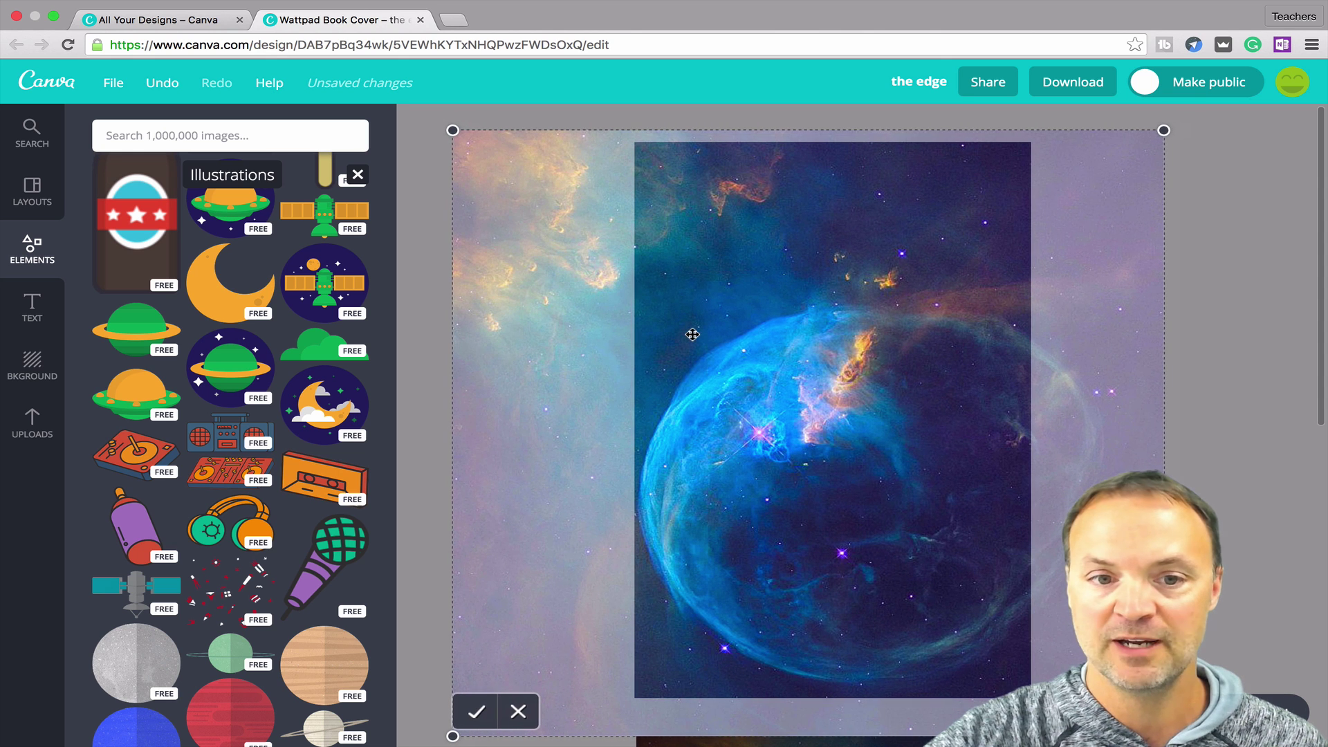
left_click(476, 711)
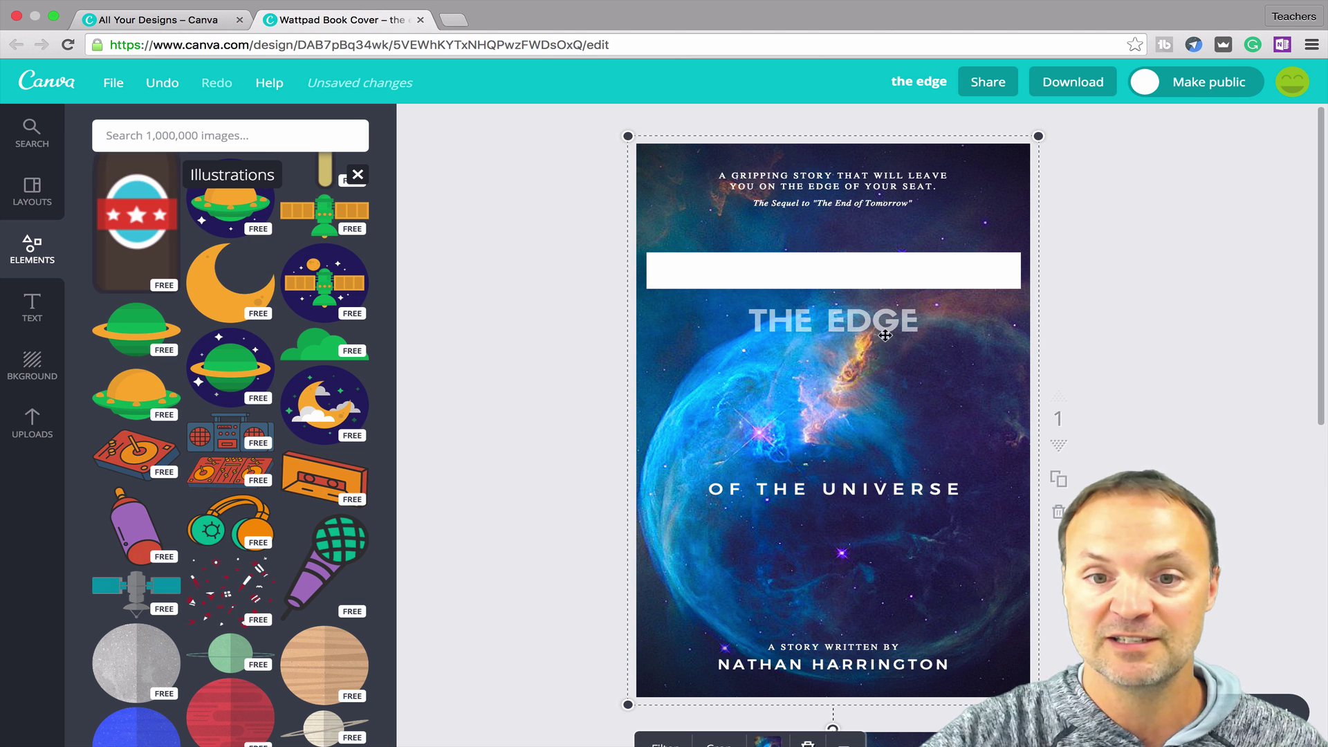
double_click(790, 397)
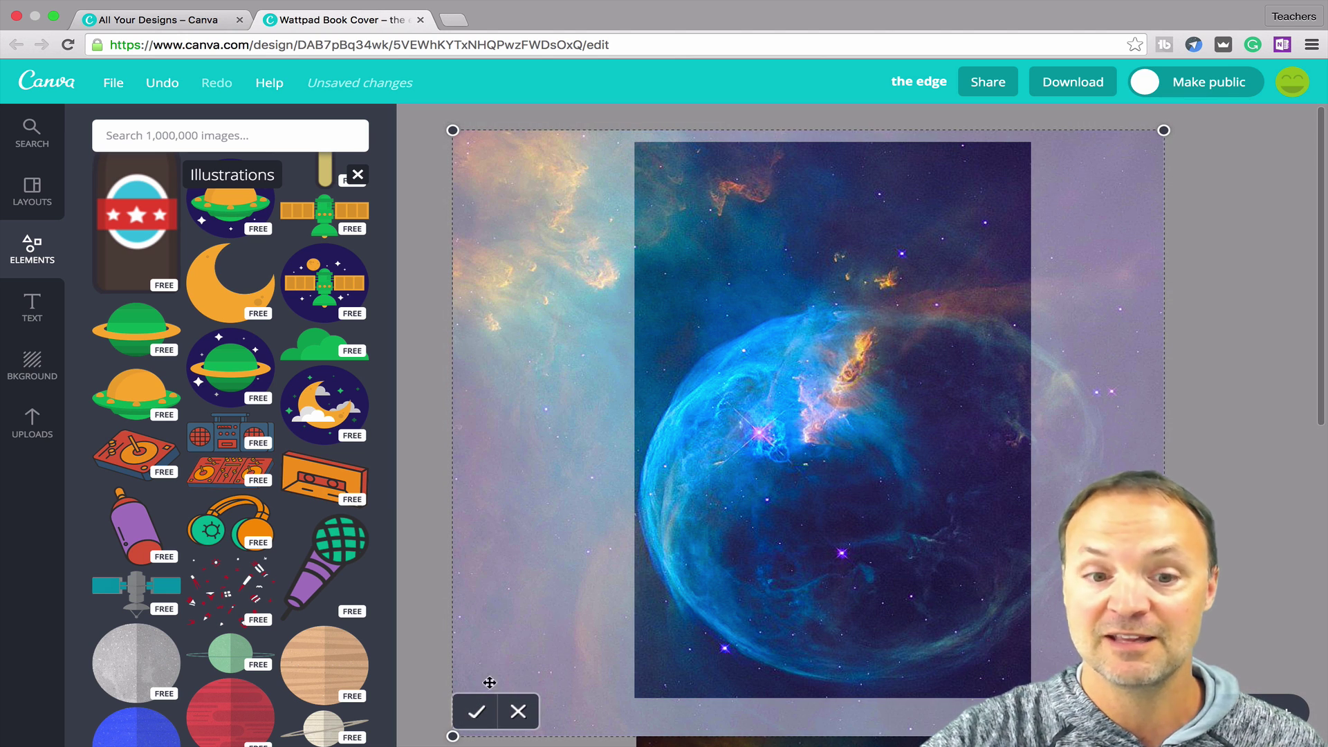
left_click(478, 713)
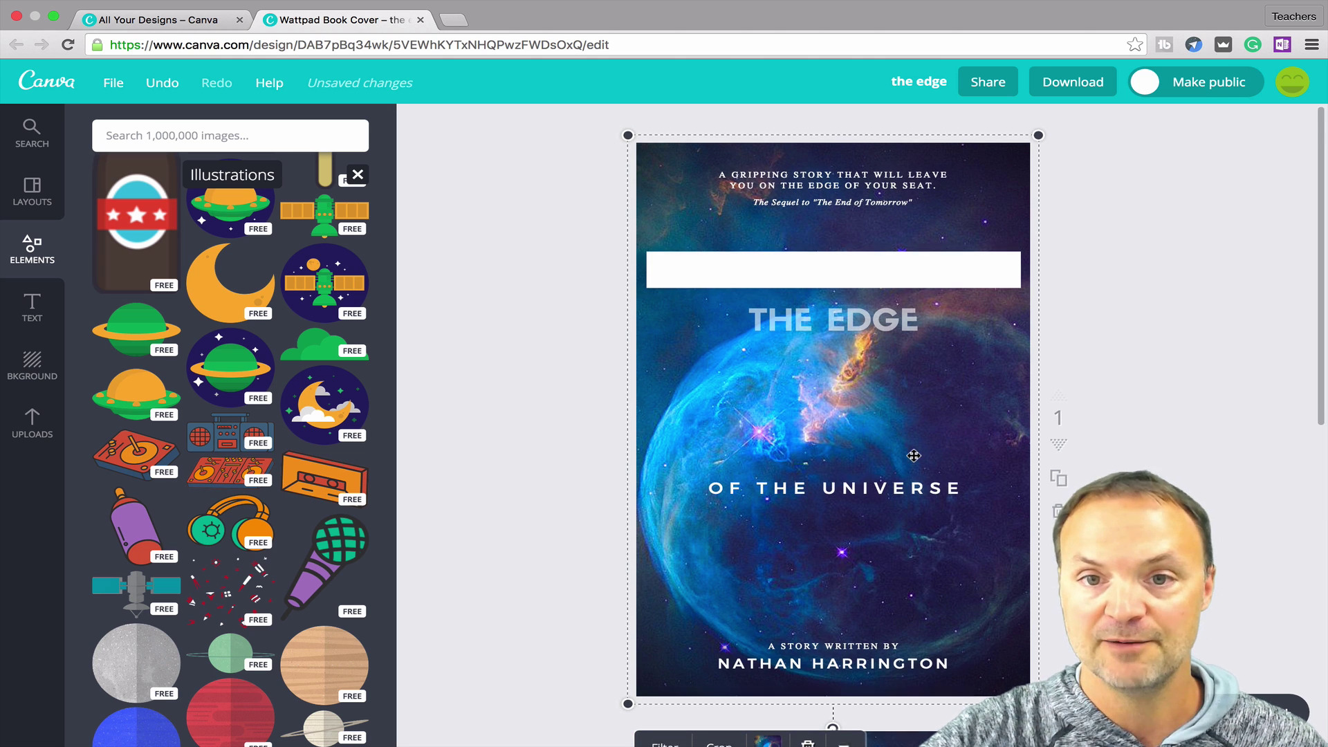
scroll(935, 410, "down", 5)
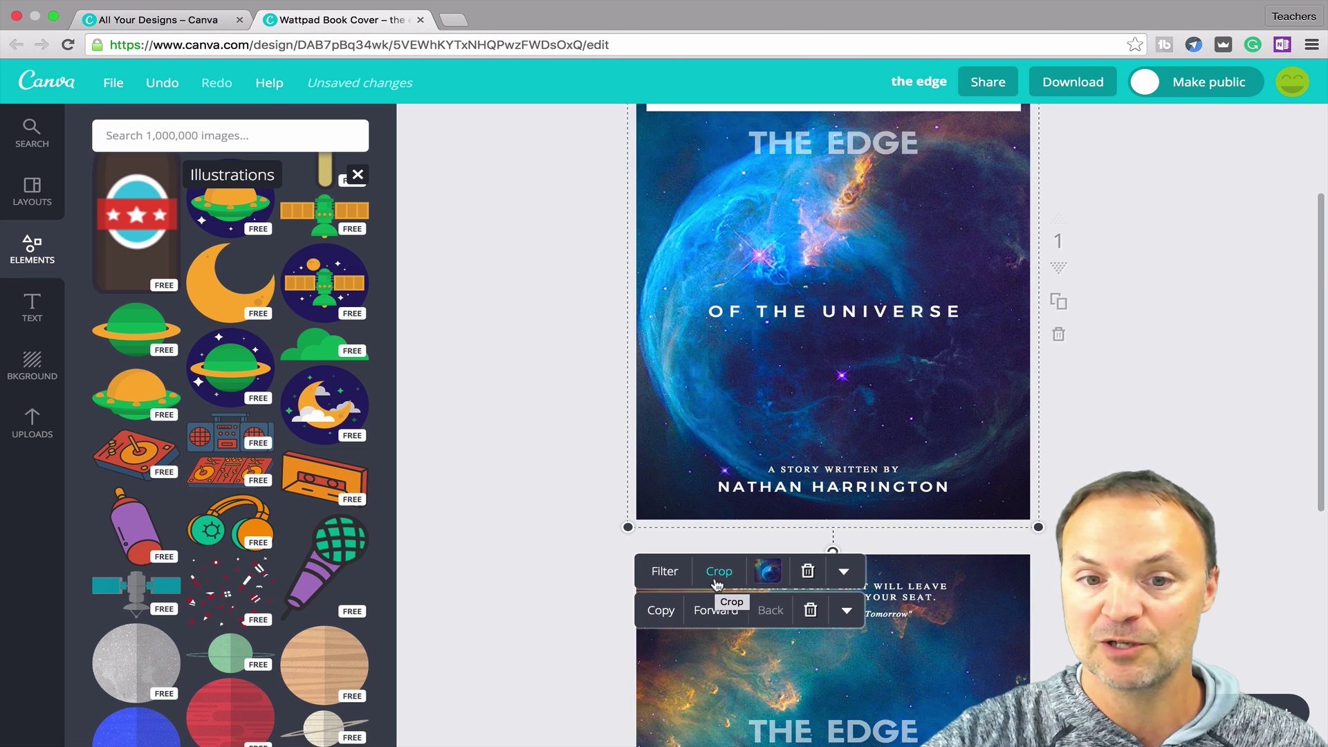
Step: Apply the Epic filter to the space background at intensity +25 and show its advanced adjustments
left_click(665, 570)
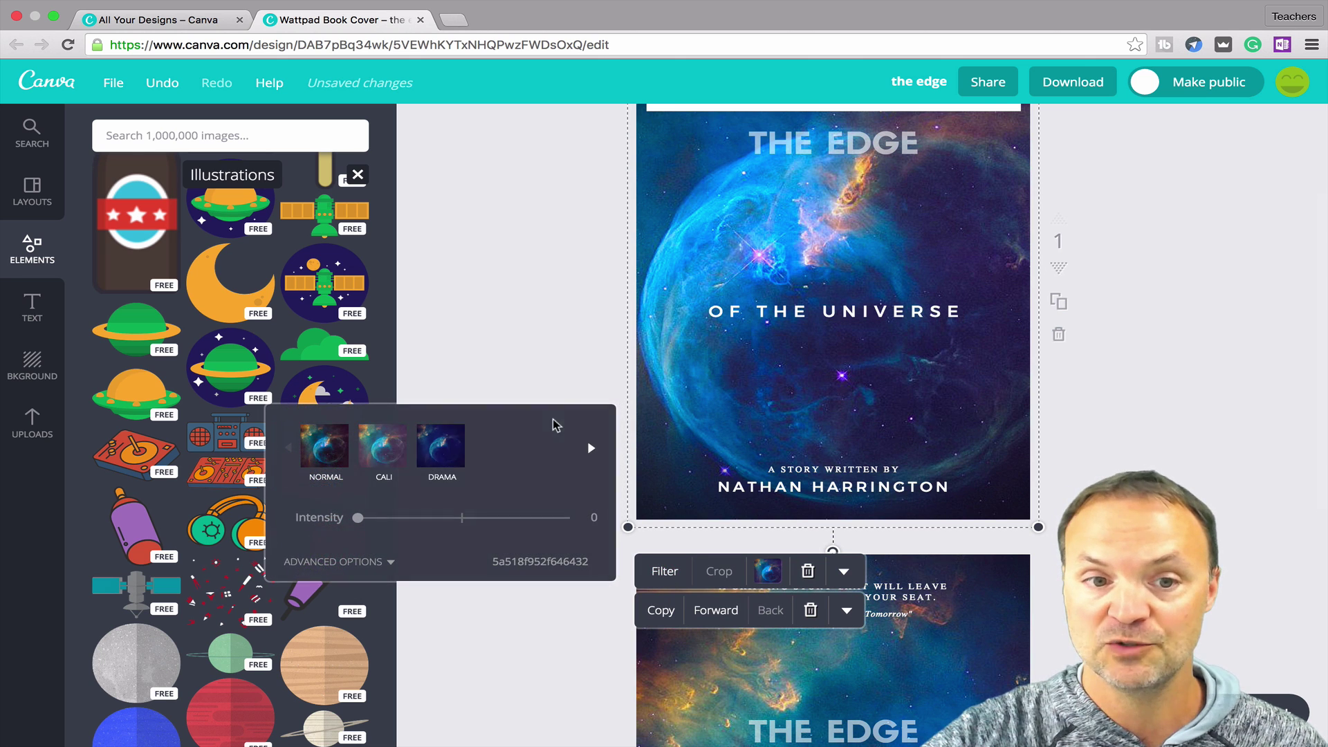
left_click(556, 453)
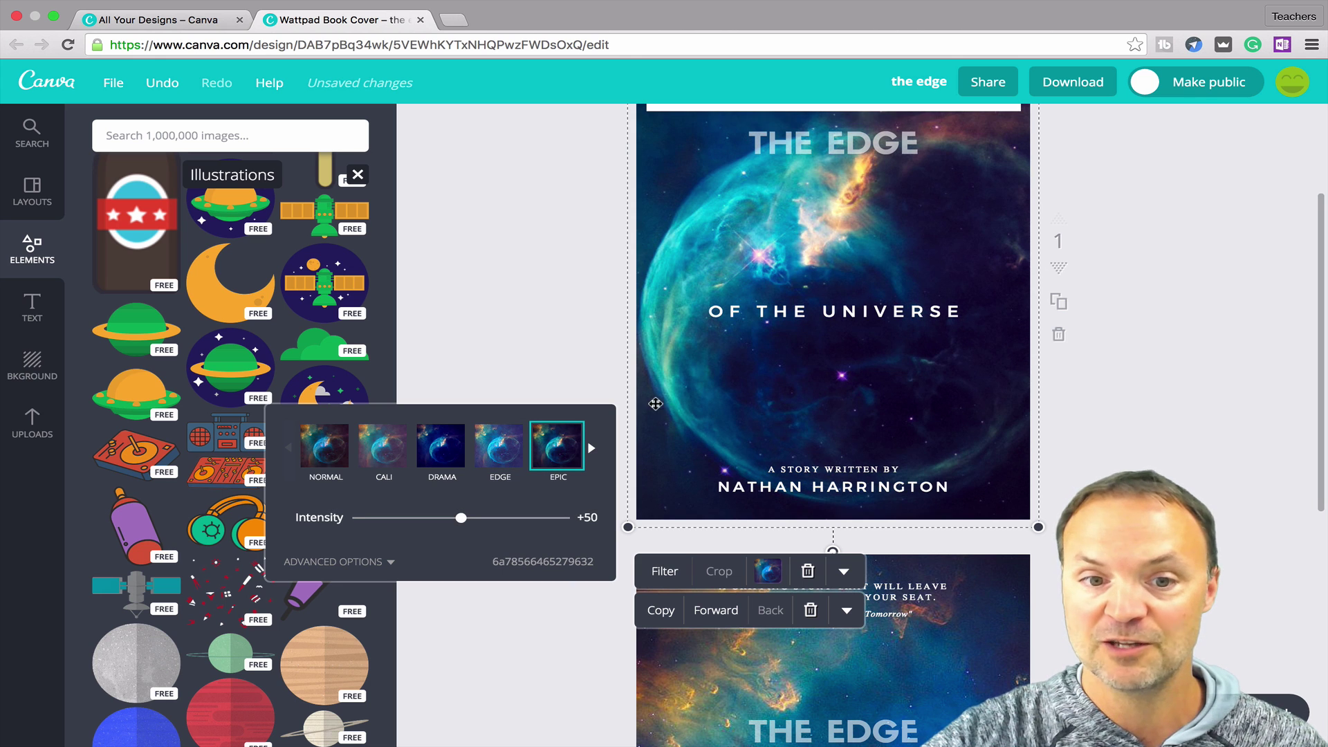
left_click_drag(459, 523, 411, 522)
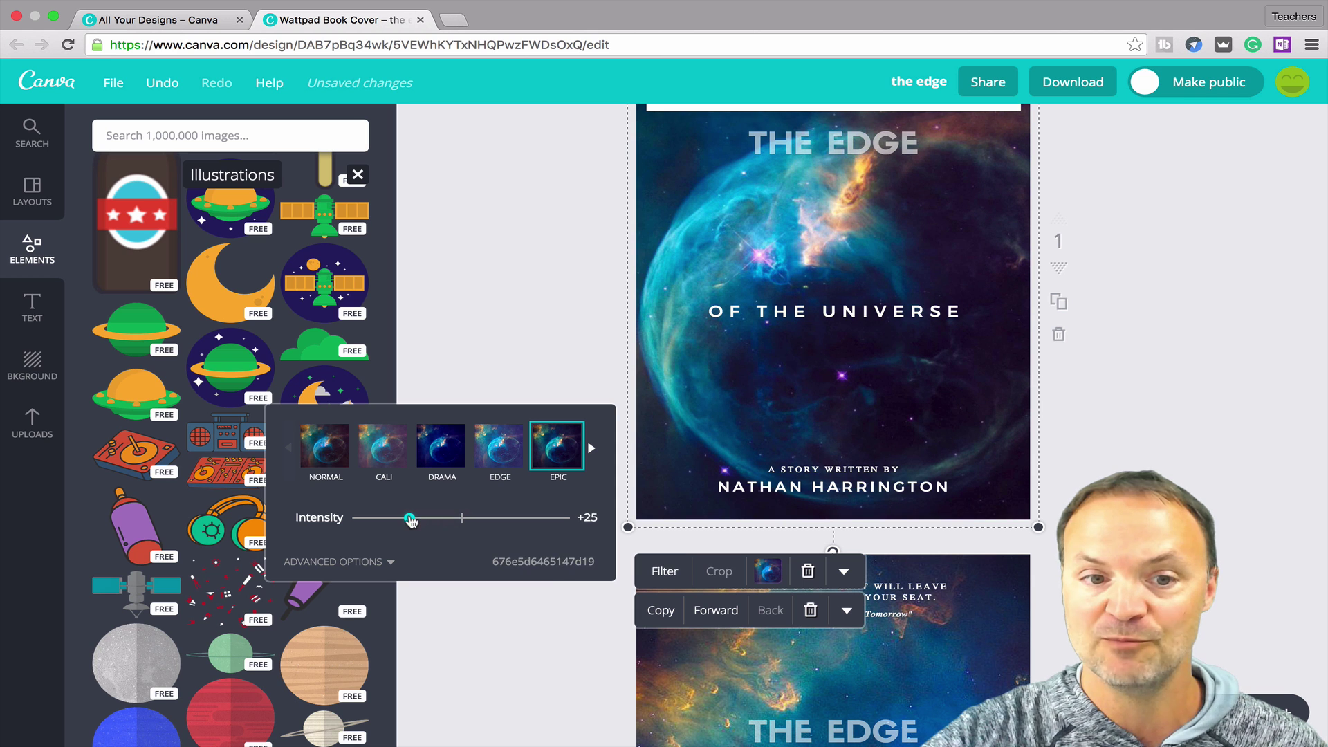
left_click(390, 562)
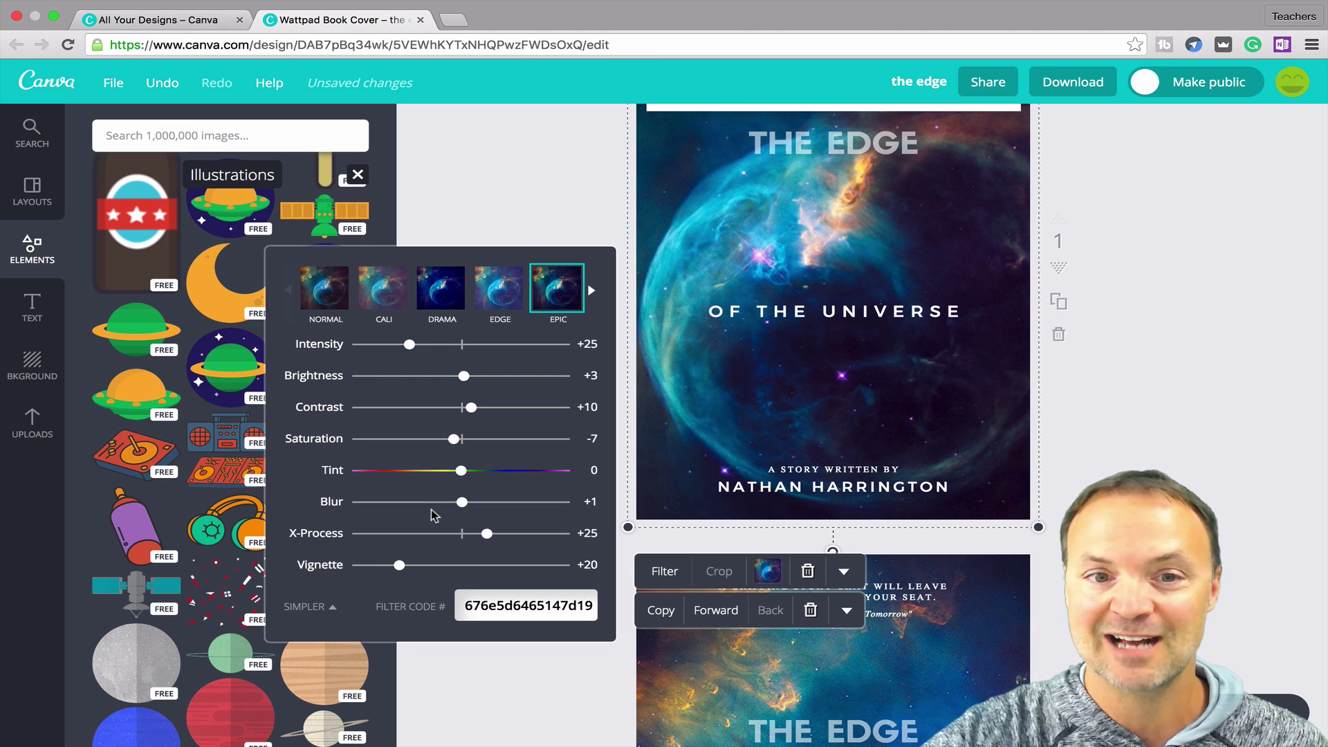
Step: Recrop the filtered nebula background slightly smaller and shifted left so the bubble centres behind THE EDGE
left_click(509, 213)
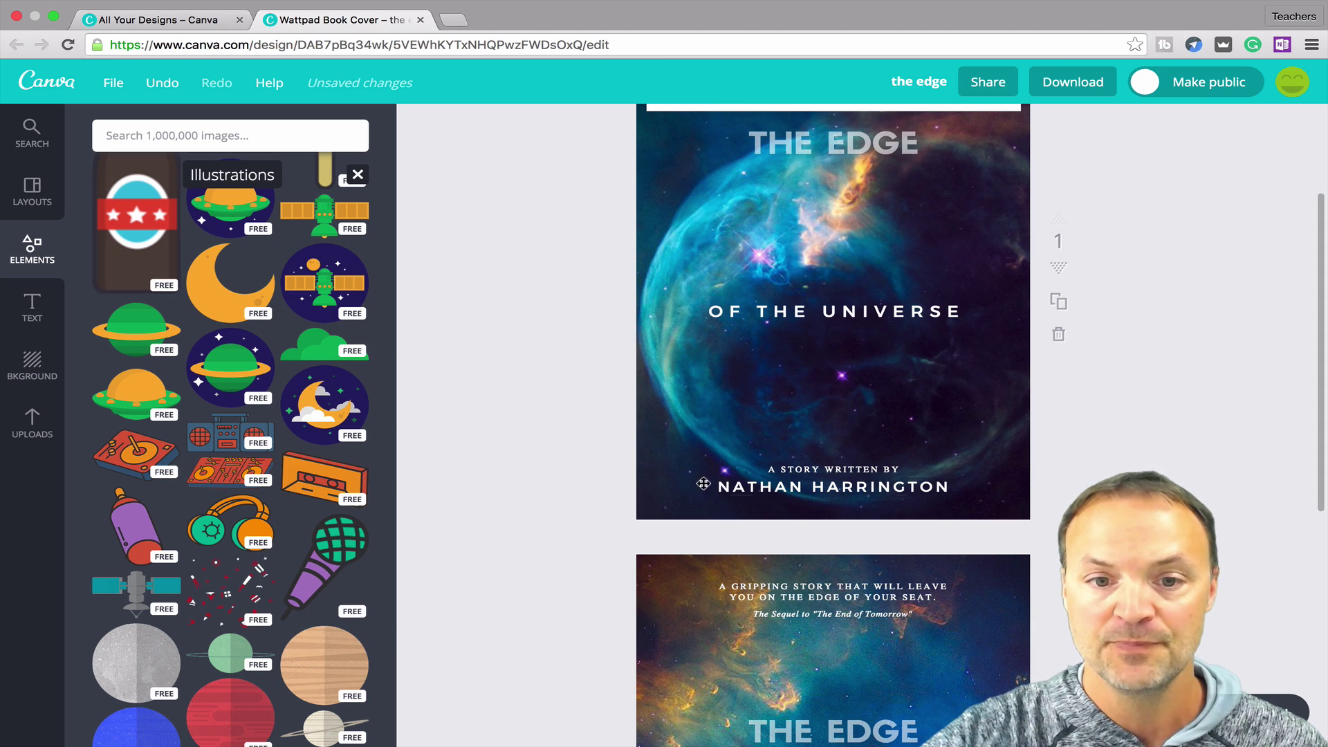
left_click(682, 462)
left_click(713, 598)
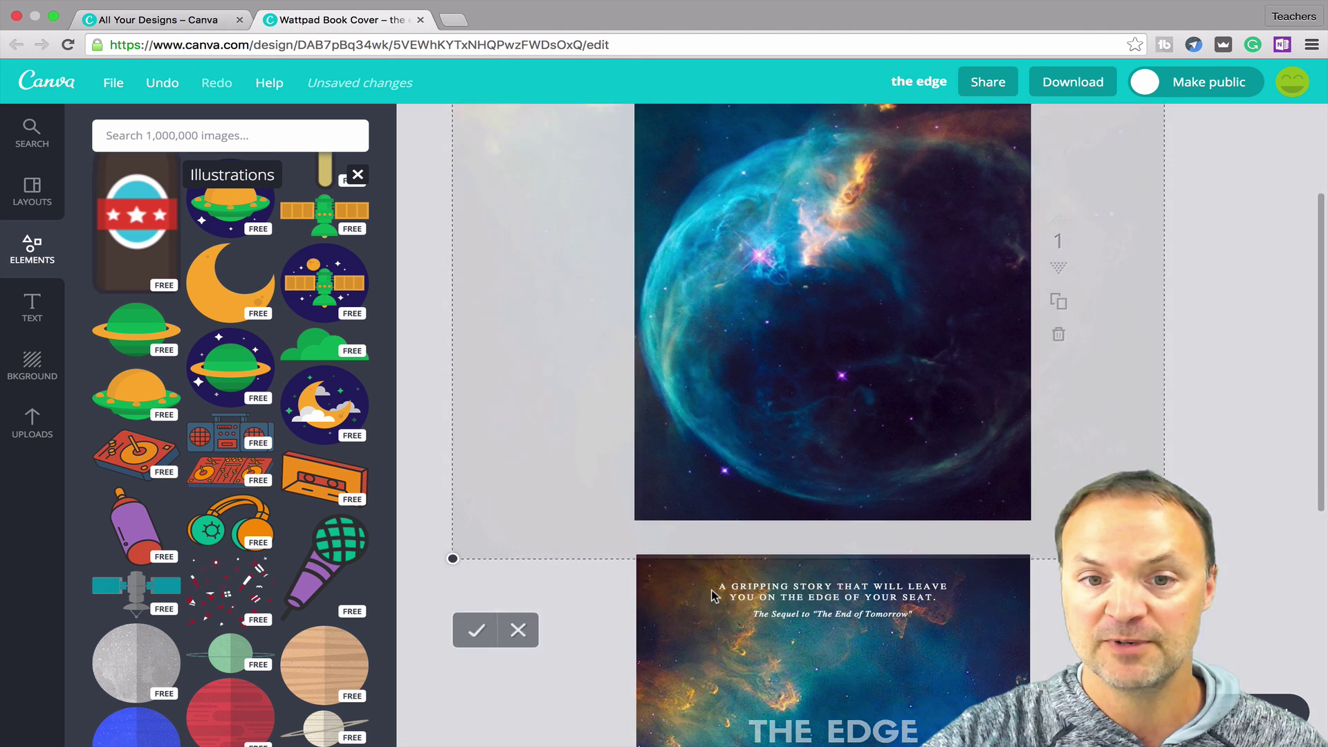
scroll(737, 459, "up", 3)
scroll(736, 459, "up", 2)
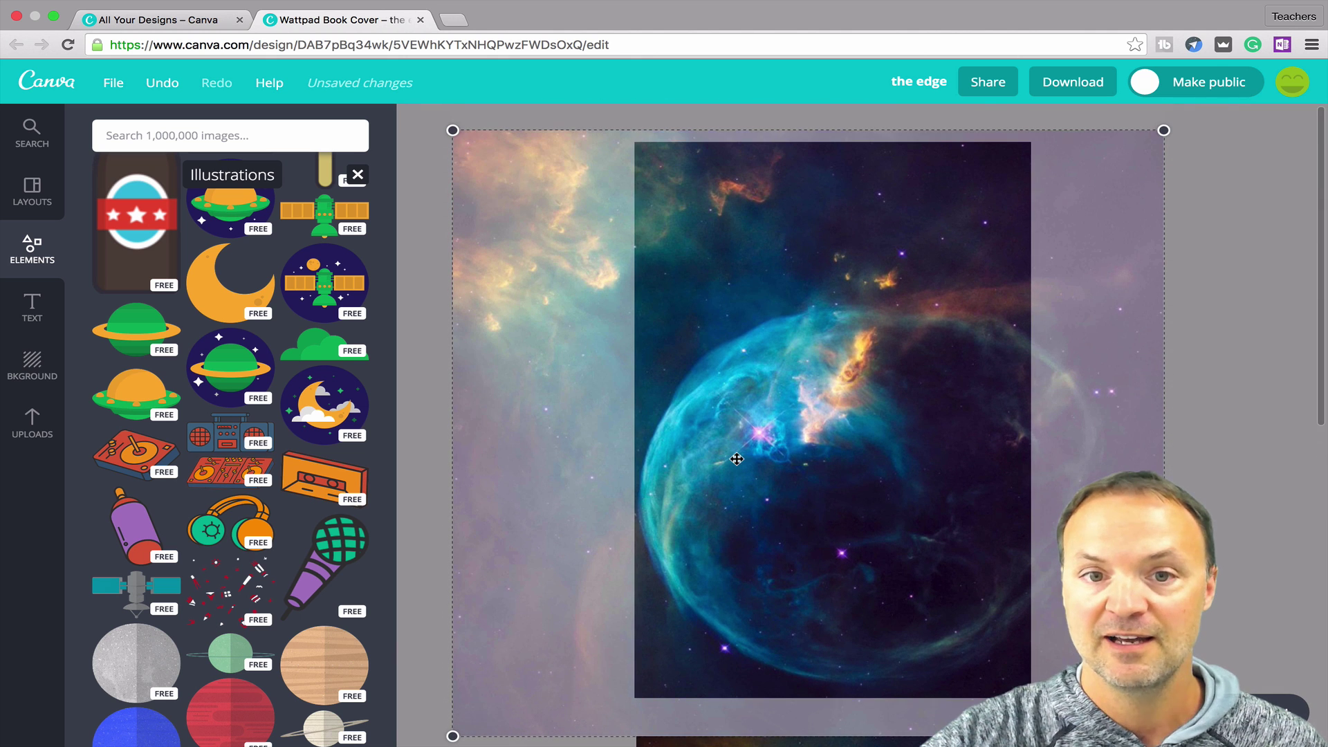
left_click_drag(1030, 275, 1092, 285)
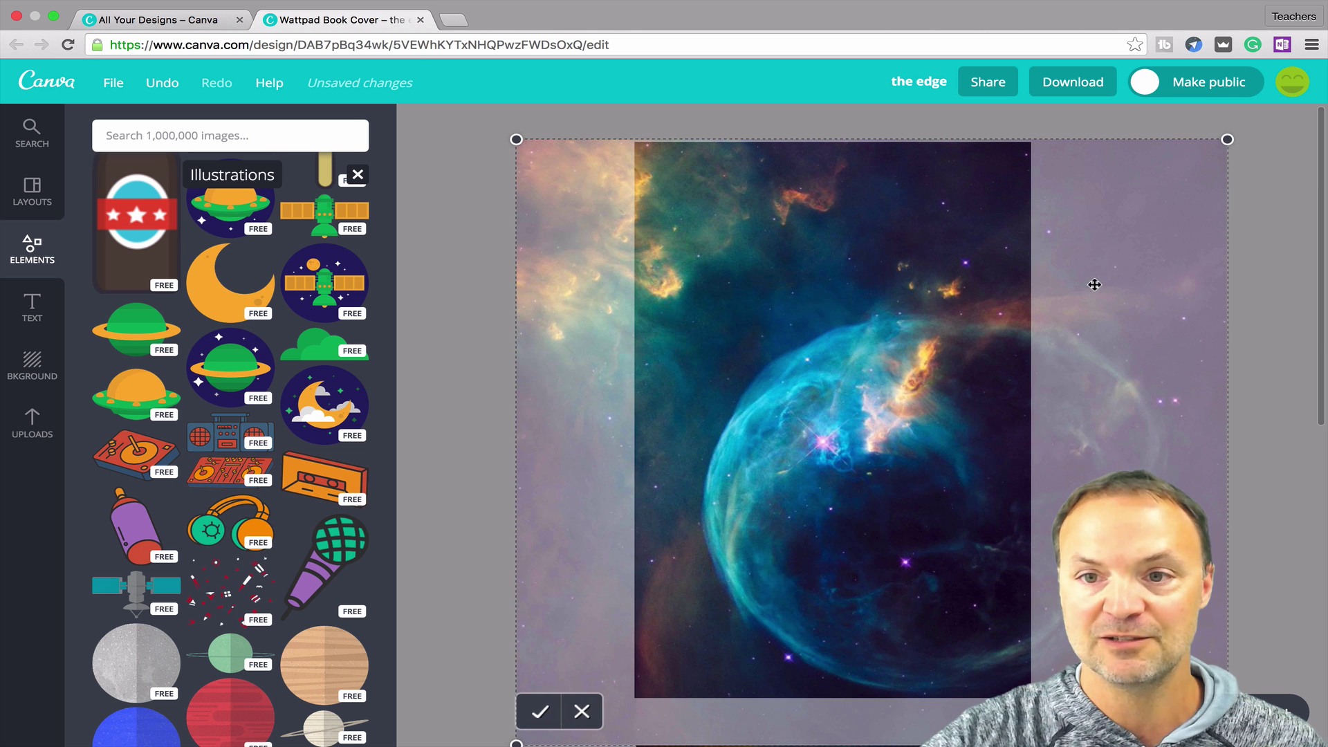
left_click_drag(1228, 140, 1082, 222)
left_click_drag(1062, 334, 990, 332)
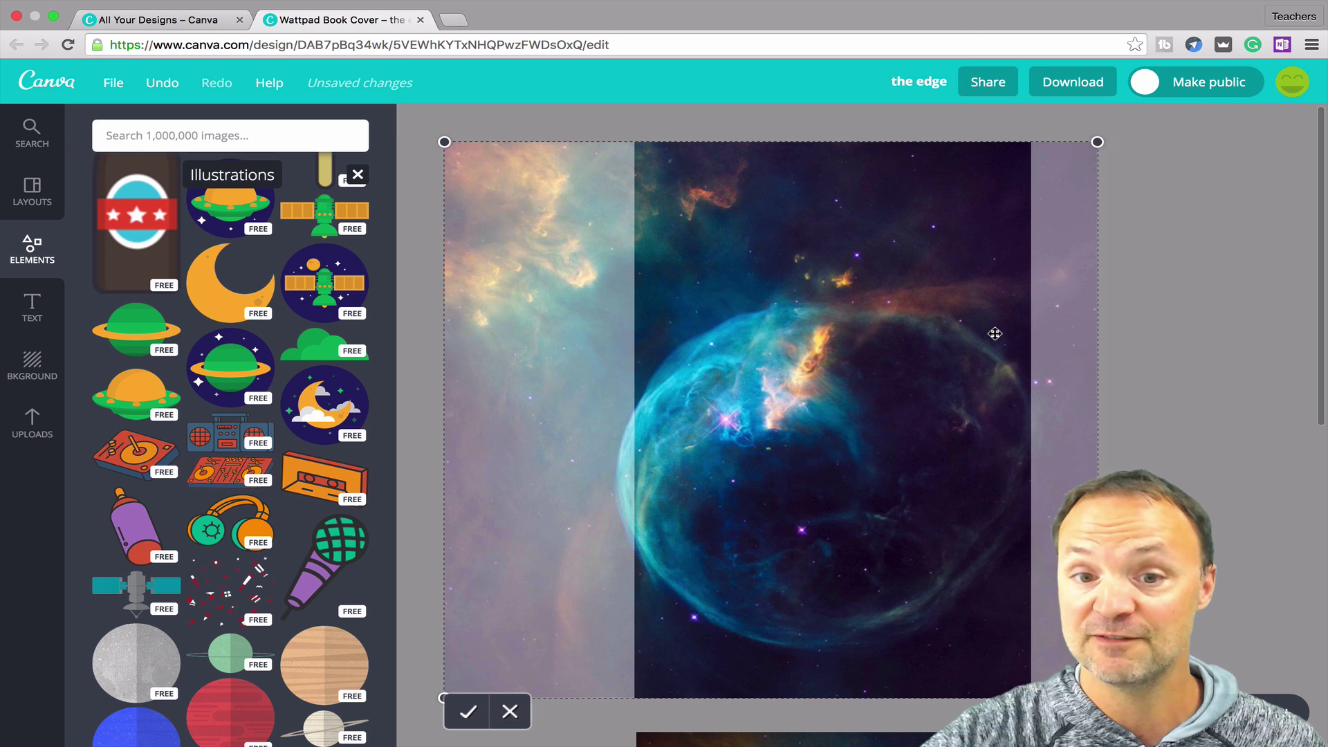
left_click(467, 710)
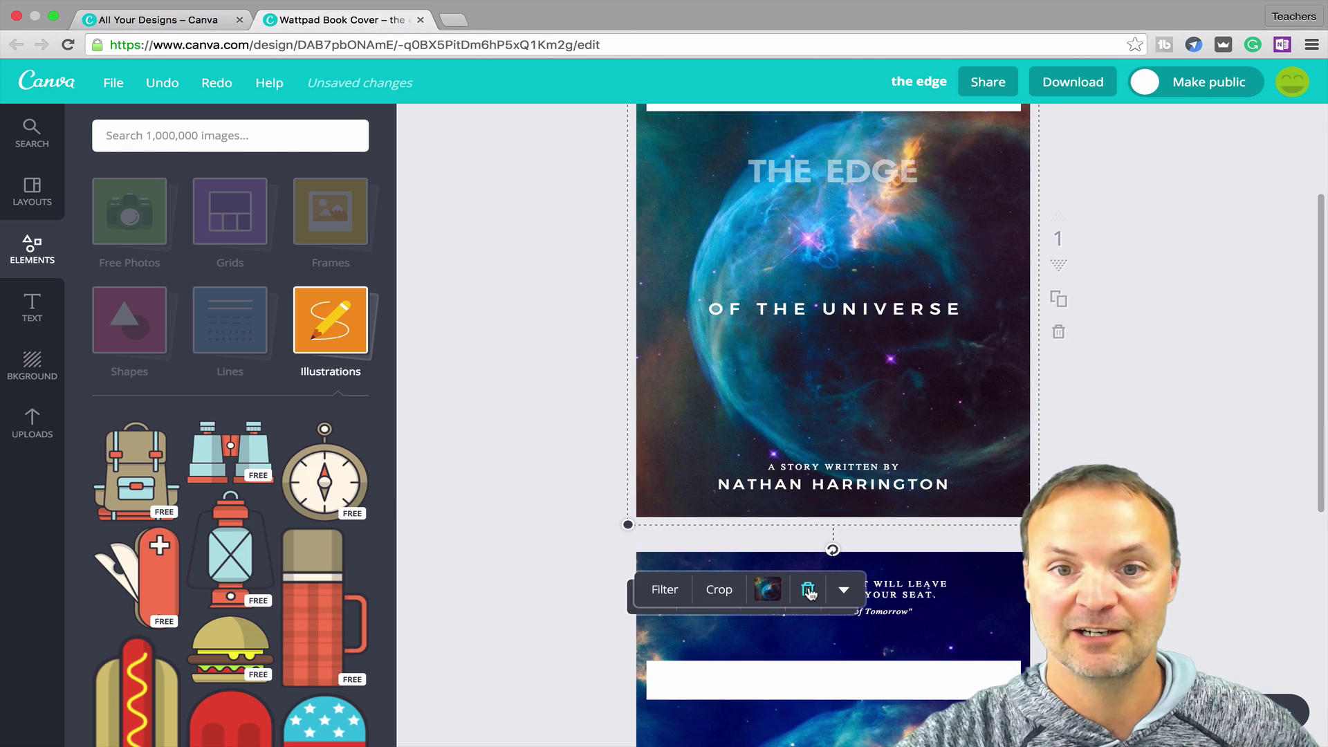
Step: Delete the space photo and then the sky-and-hills background from the first page
left_click(808, 590)
scroll(599, 394, "up", 2)
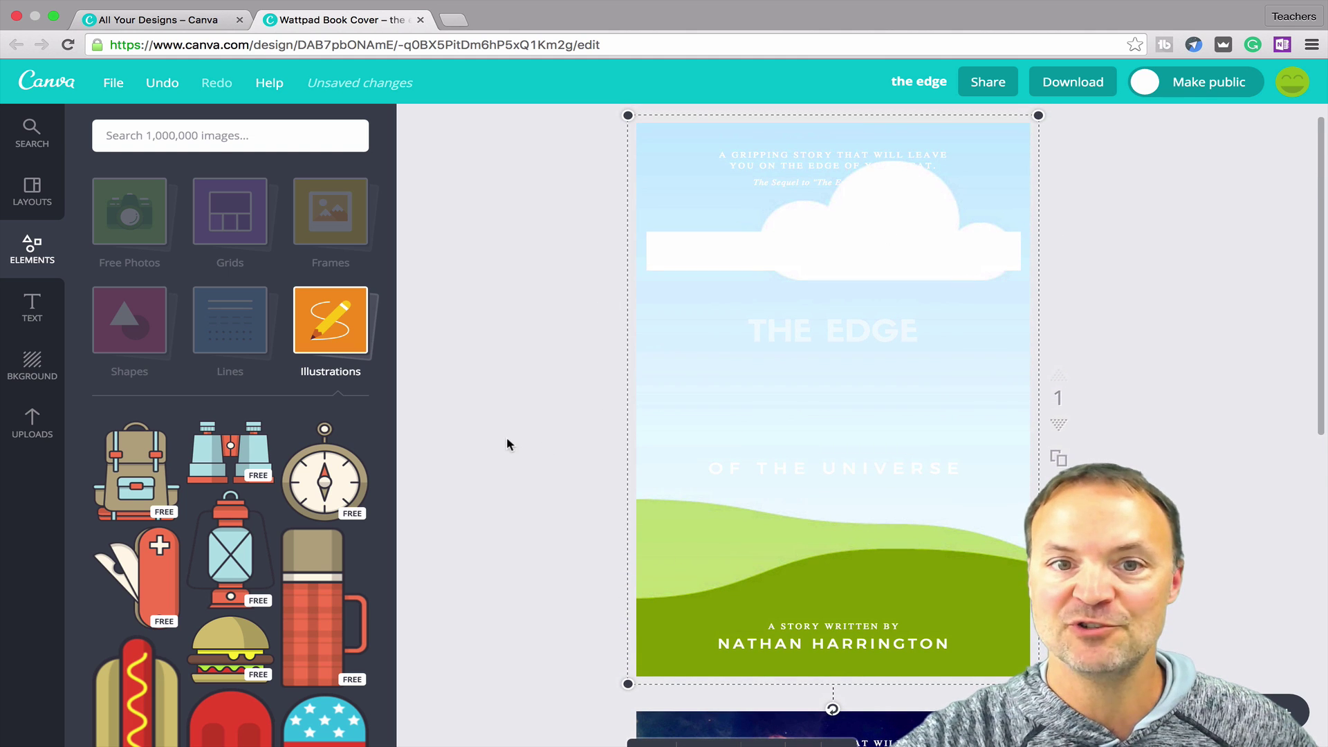
left_click(675, 572)
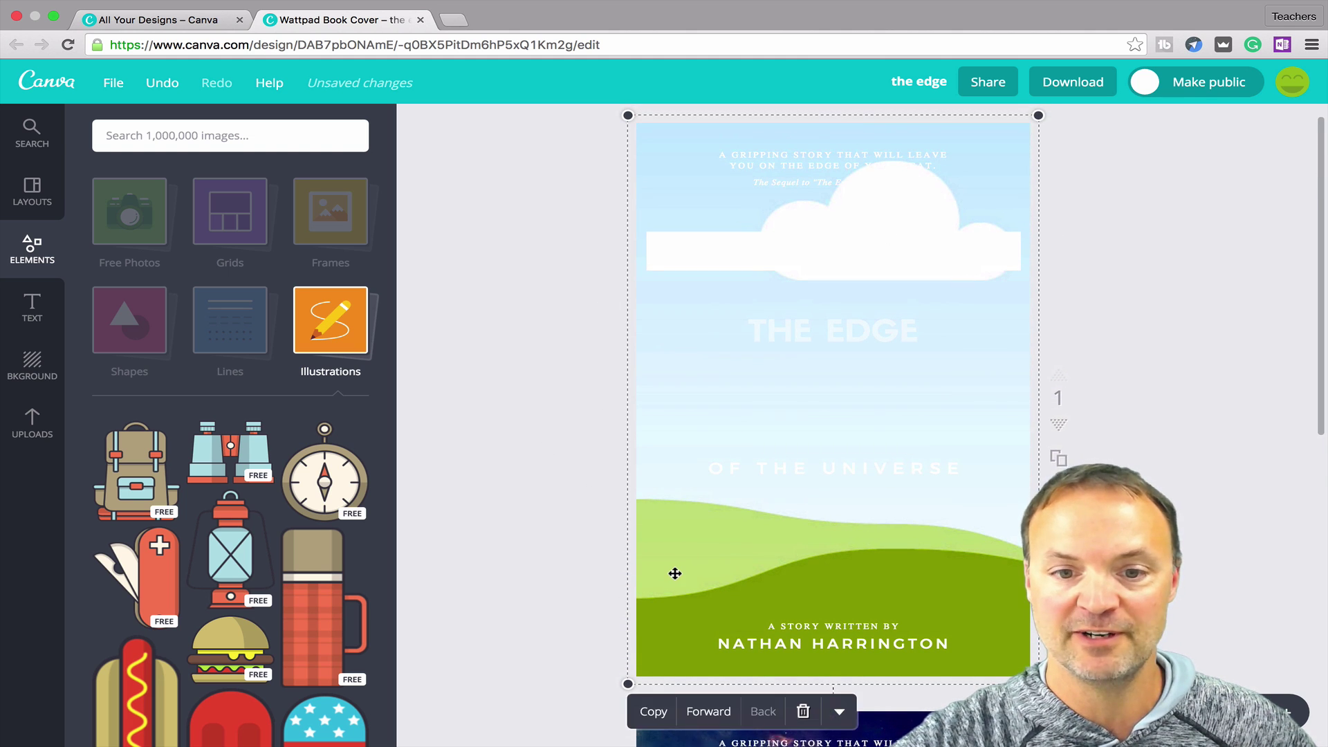
left_click(802, 712)
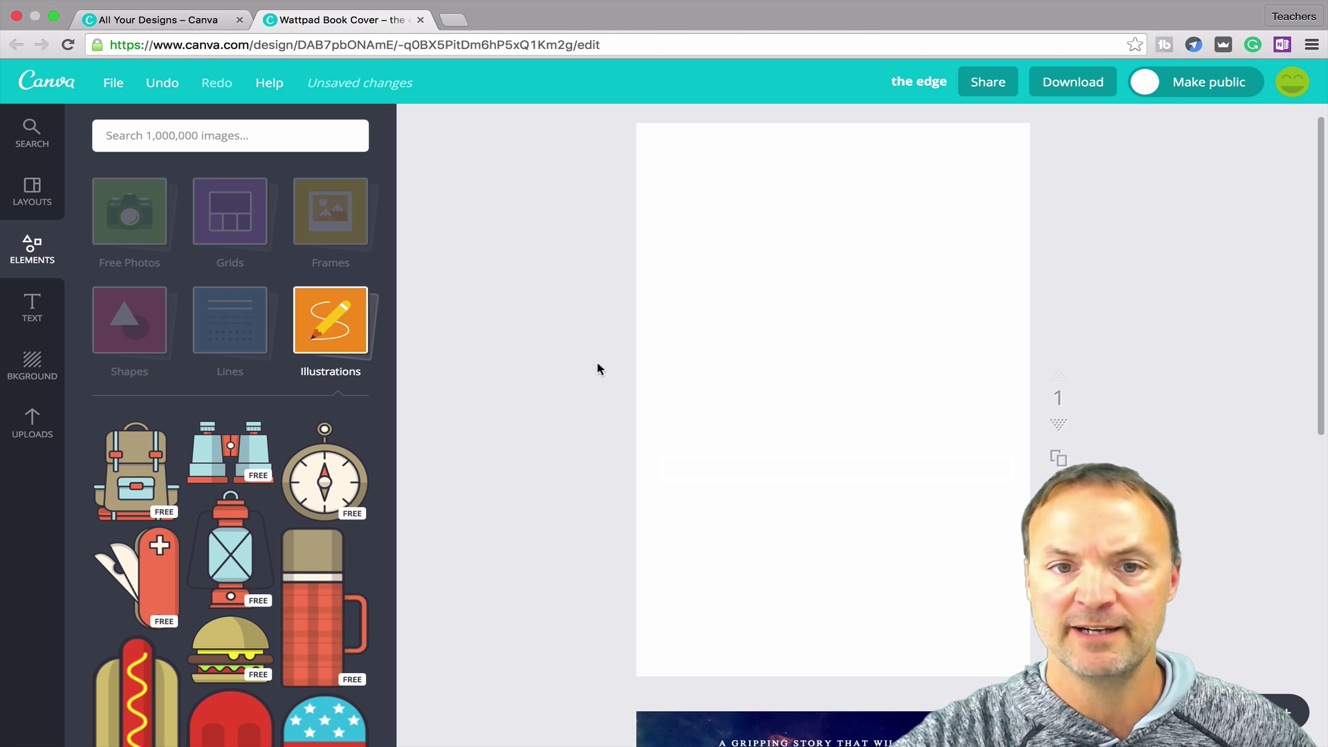
Step: Undo both deletions, then delete the page design again to leave a blank white cover
left_click(166, 83)
left_click(166, 82)
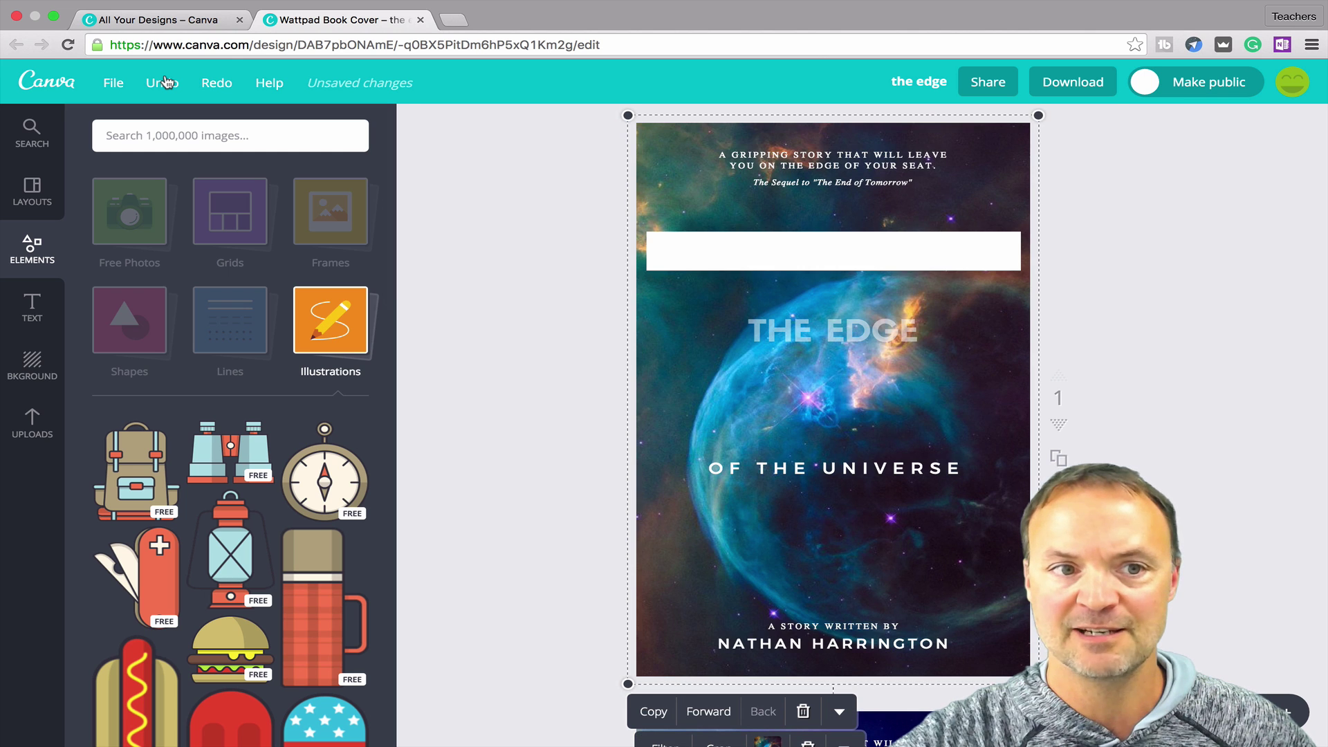
left_click(802, 711)
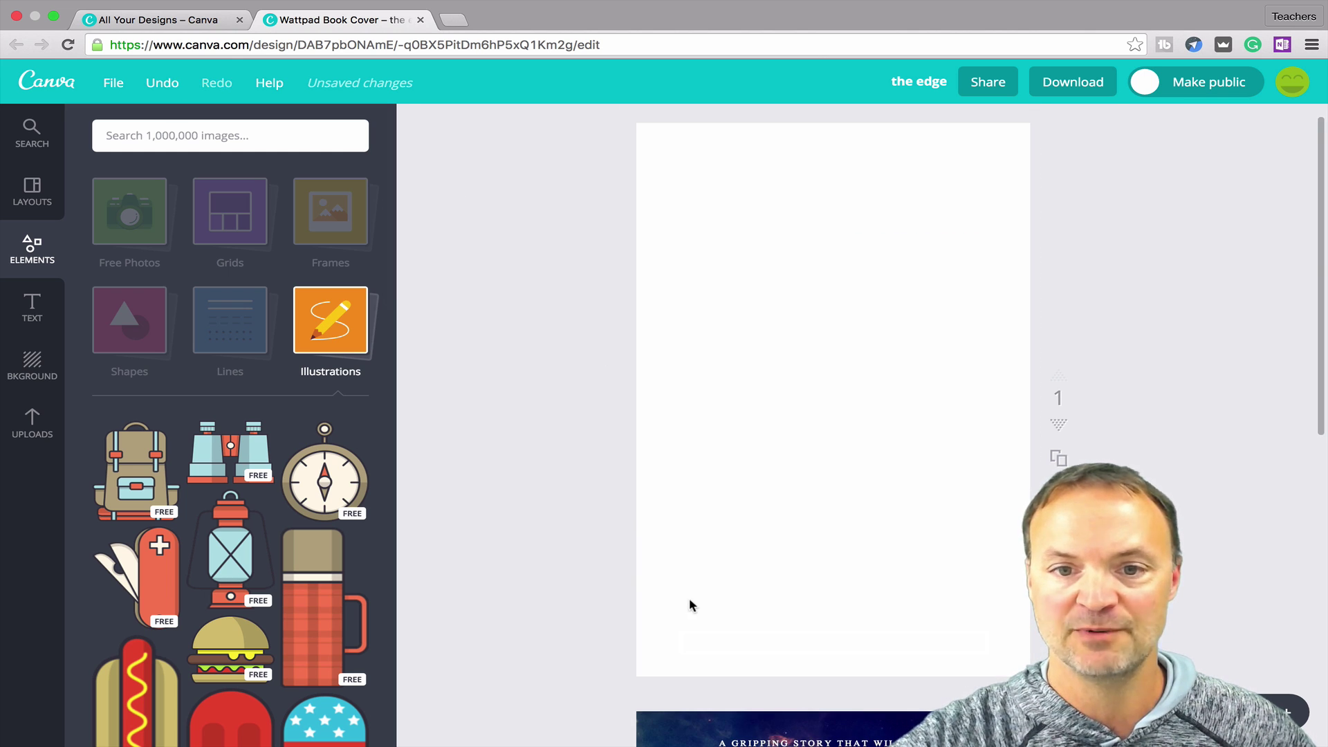
scroll(559, 497, "up", 1)
scroll(560, 501, "down", 1)
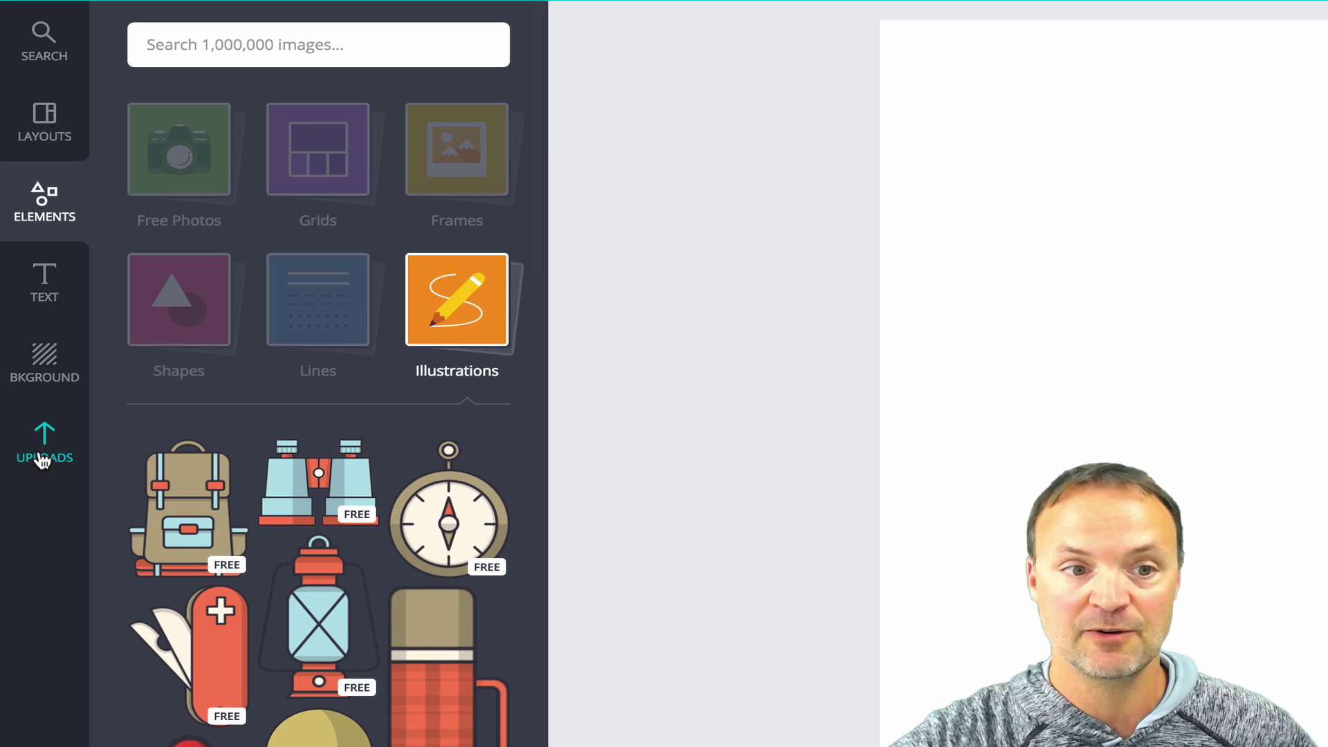
Step: Add the first uploaded bedroom photo and stretch it to fill the entire cover behind the title
left_click(42, 460)
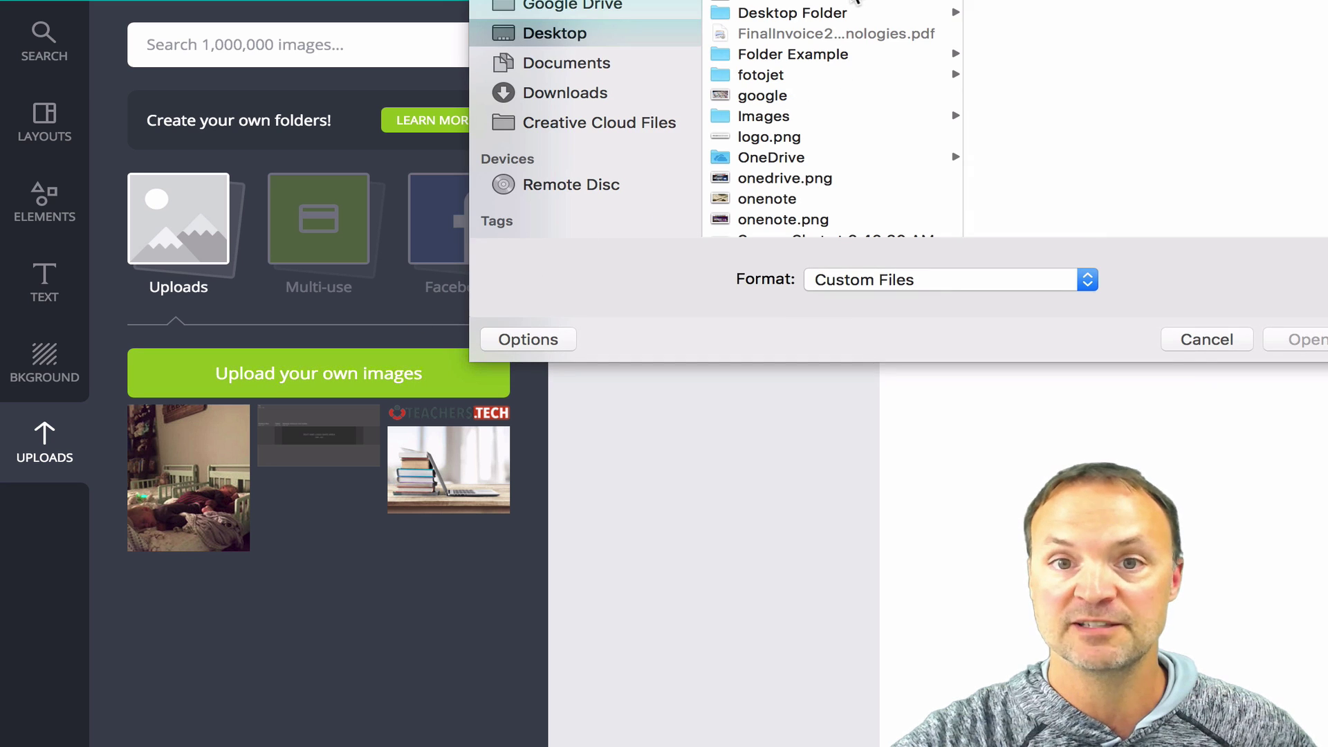
left_click(1200, 339)
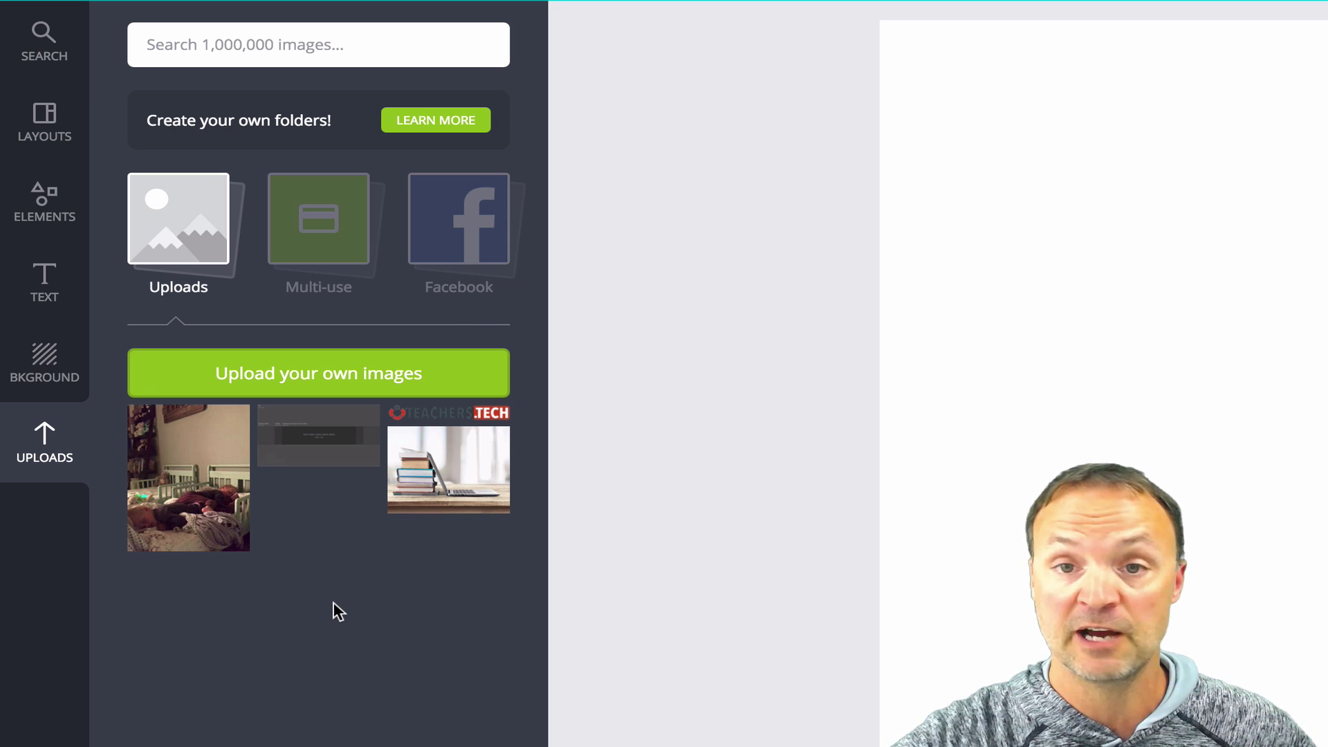
left_click(199, 496)
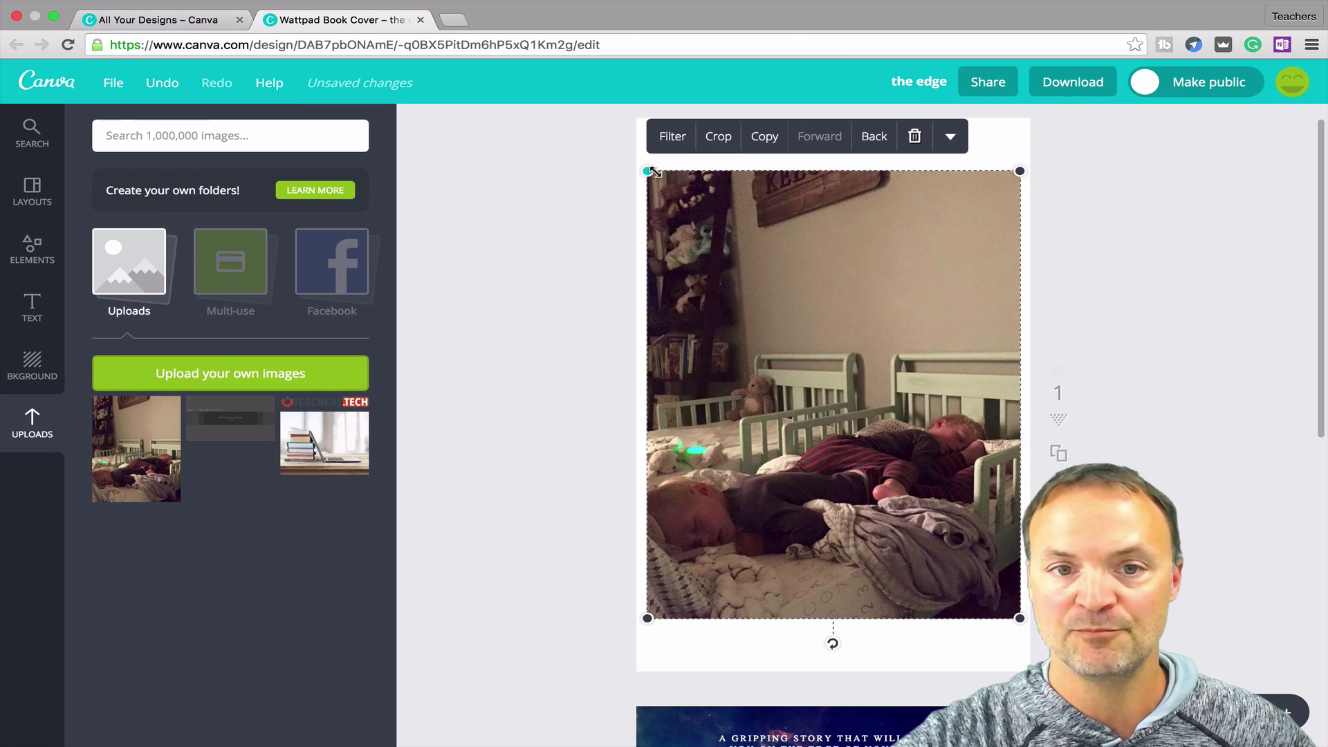
left_click_drag(654, 173, 599, 113)
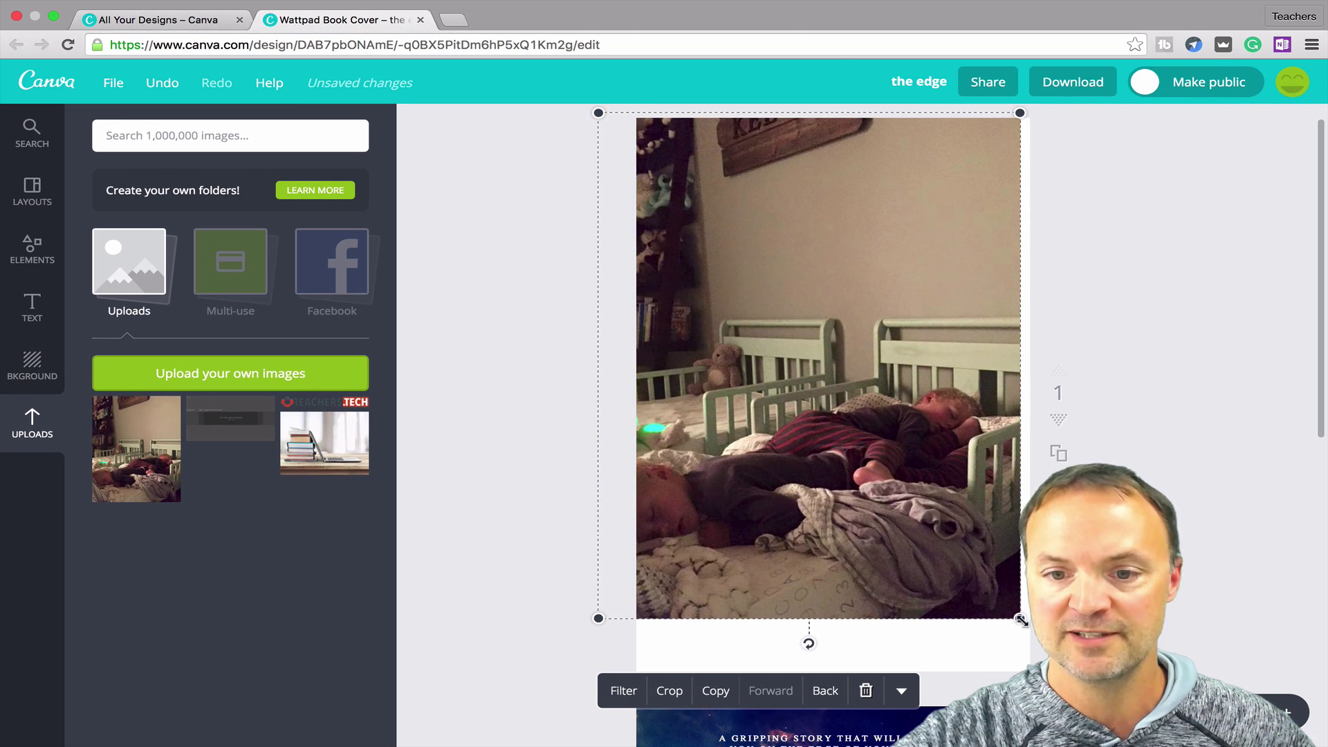
left_click_drag(1014, 620, 1067, 675)
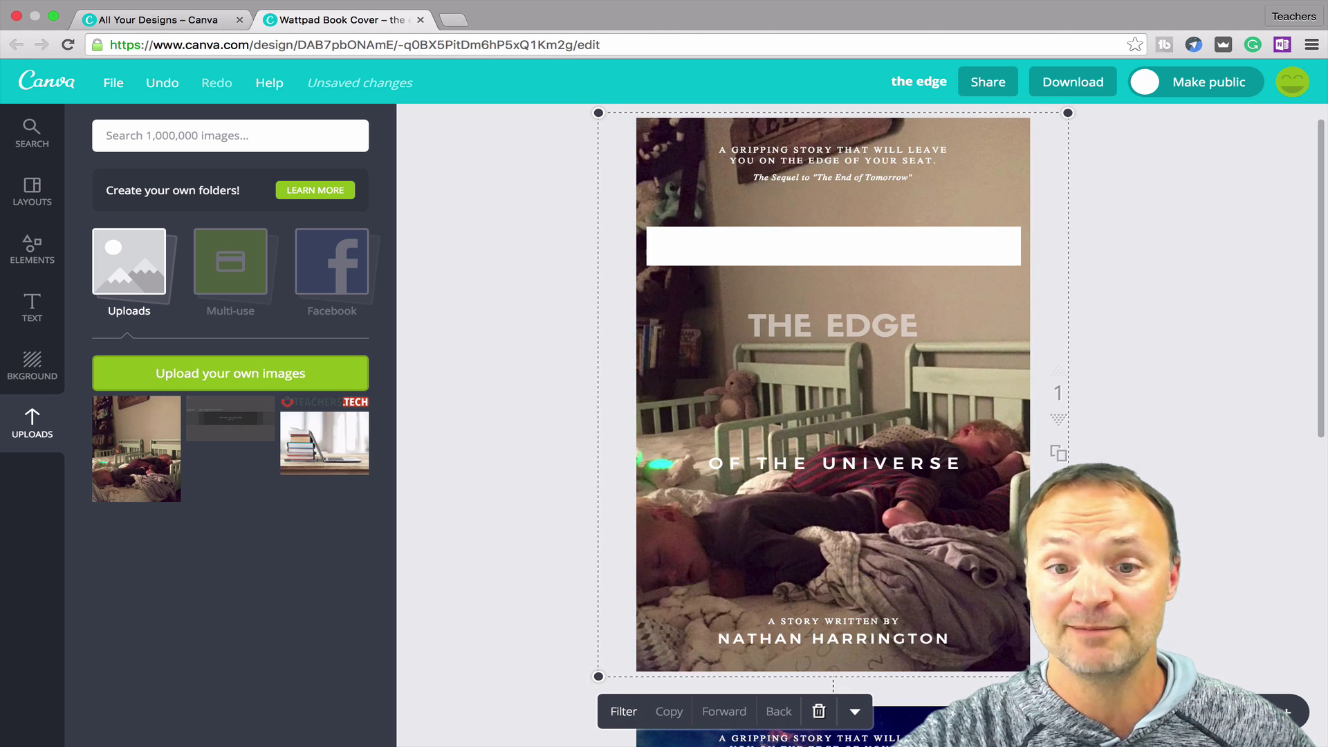
Step: Apply the DRAMA filter at intensity +50 to the bedroom background photo
left_click(523, 473)
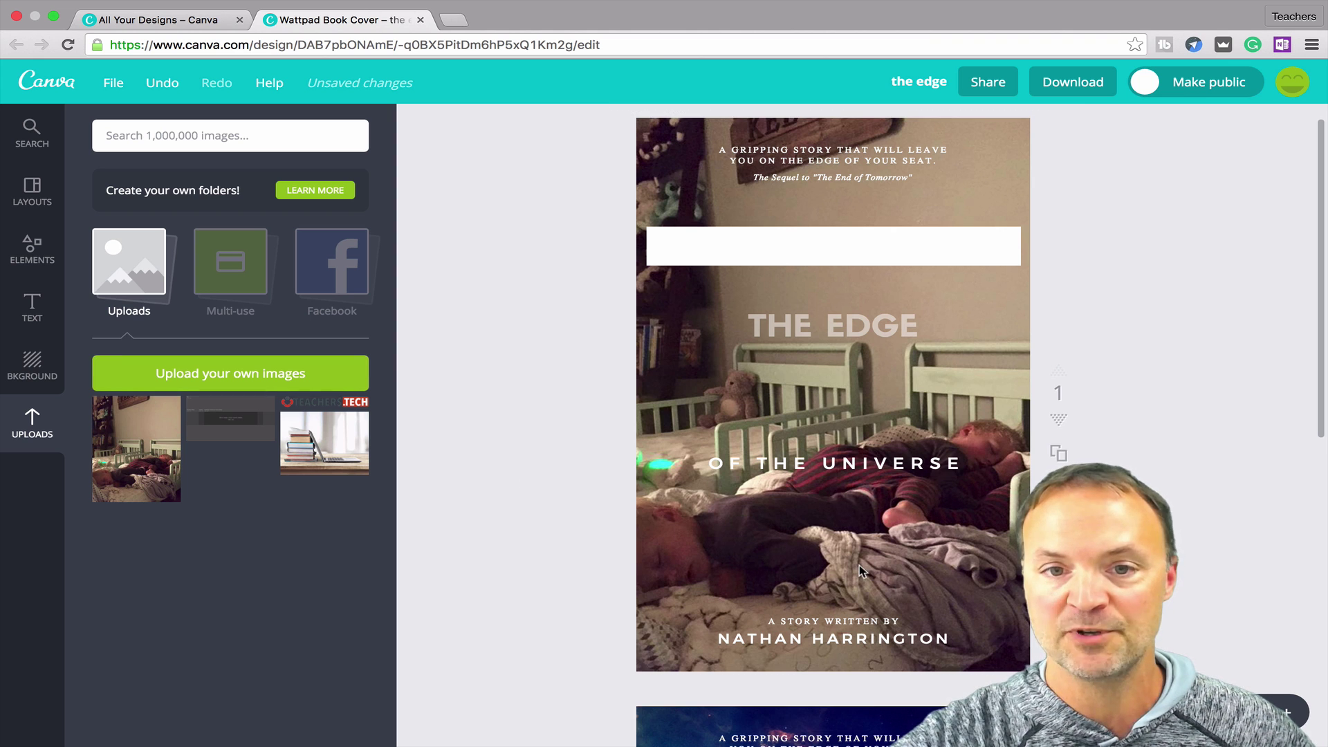
left_click(693, 558)
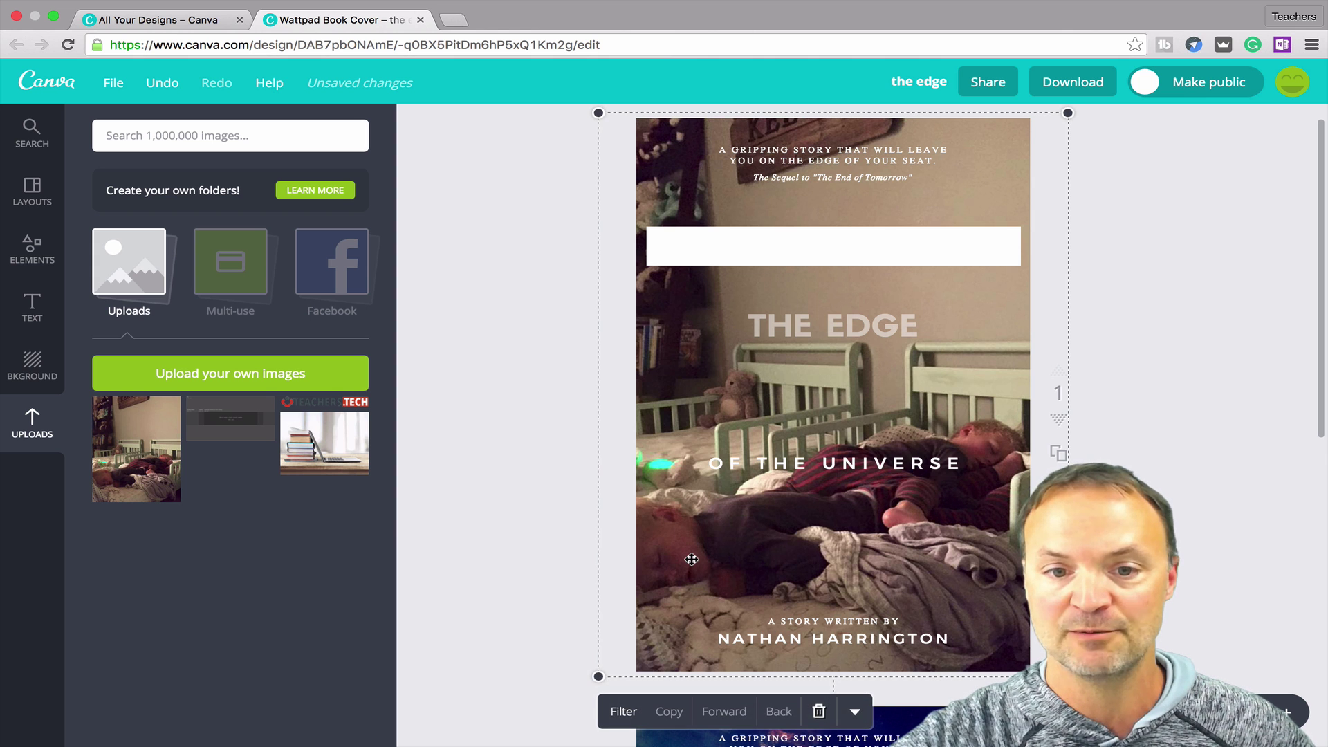
left_click(625, 712)
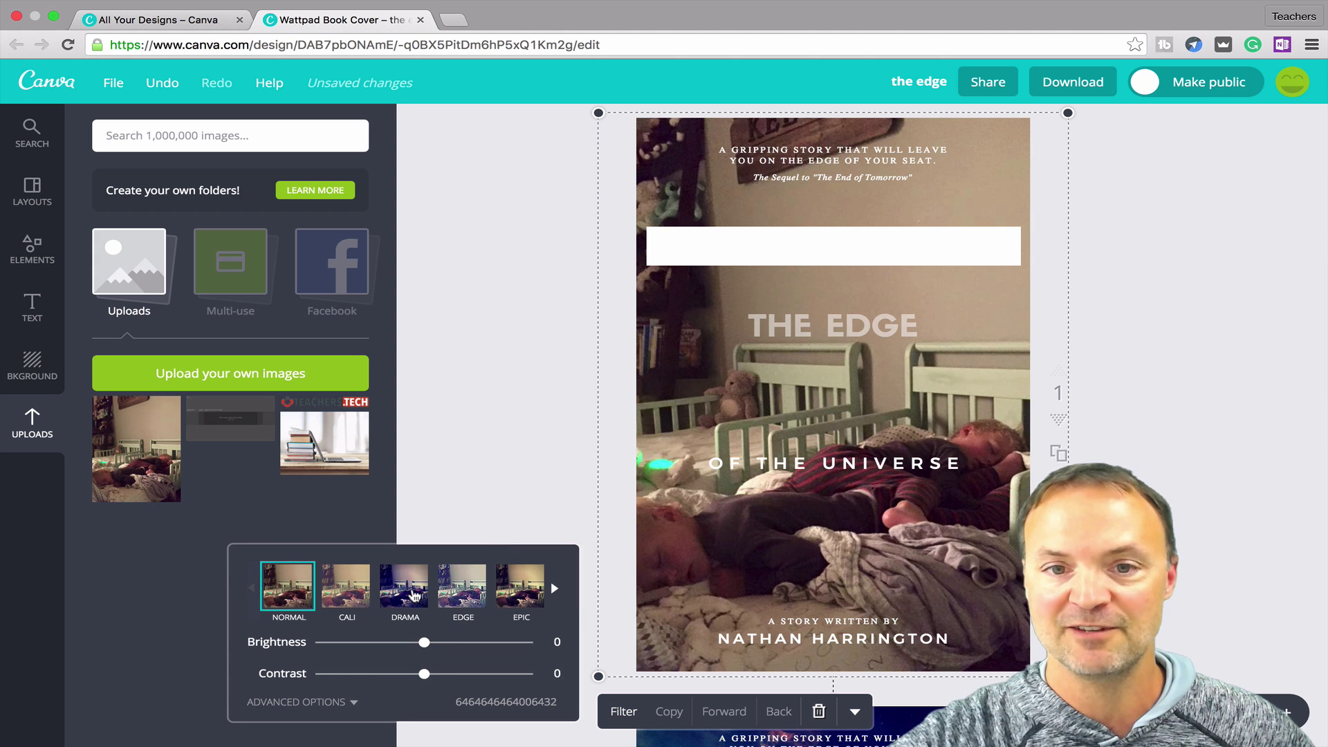
left_click(413, 594)
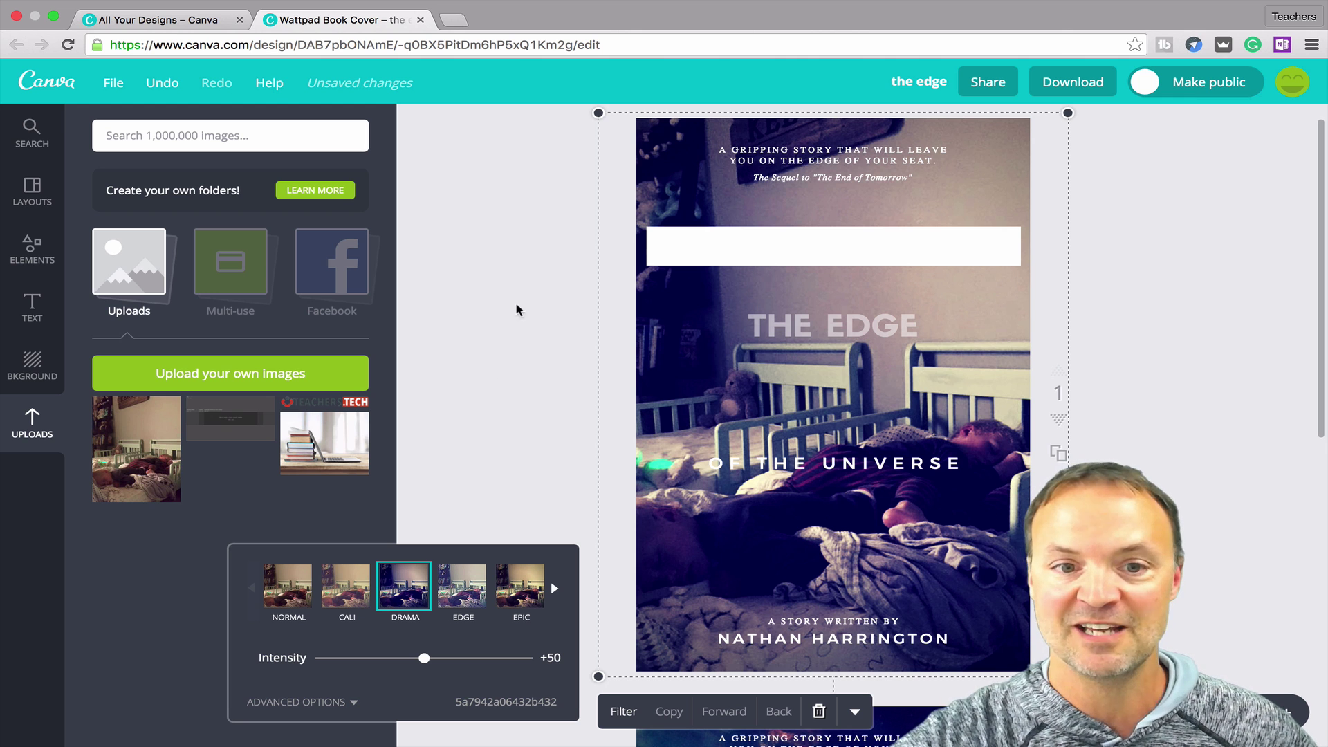
left_click(491, 338)
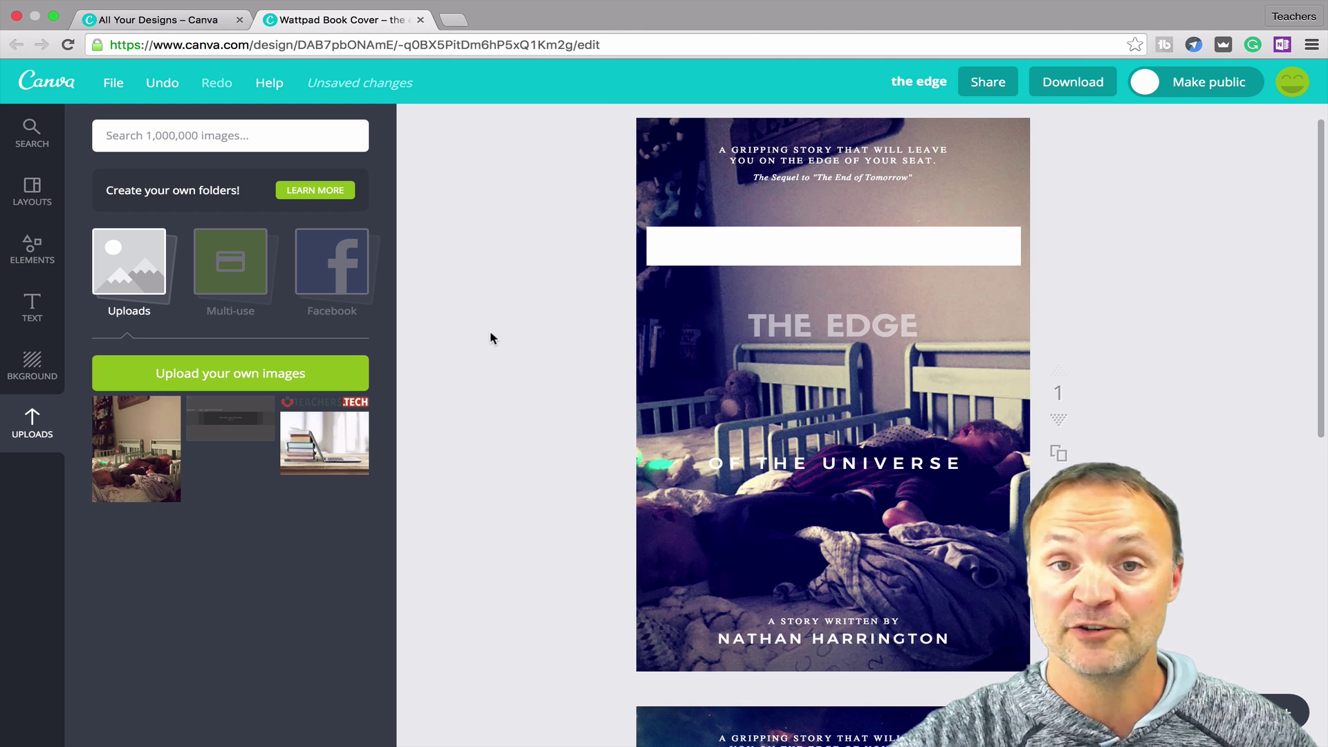
Step: Search the Elements Free Photos library for 'computer'
left_click(31, 256)
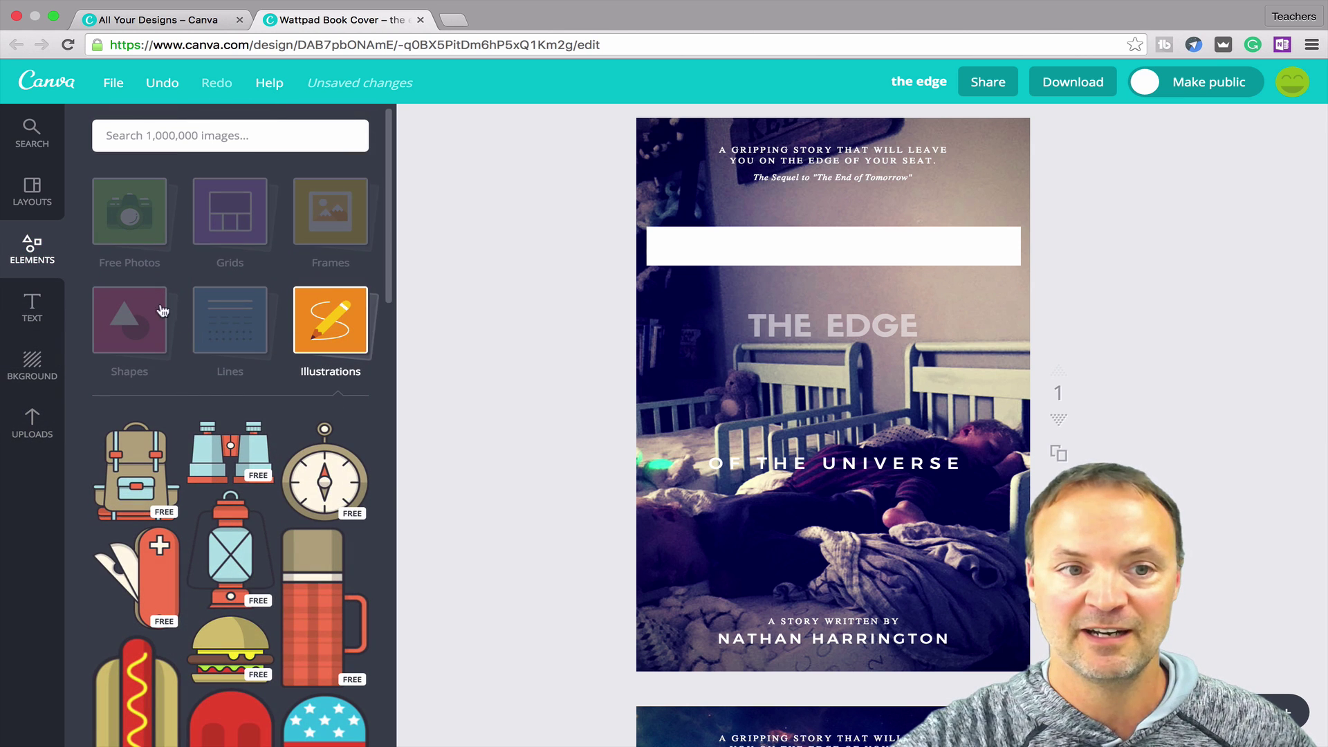
left_click(141, 240)
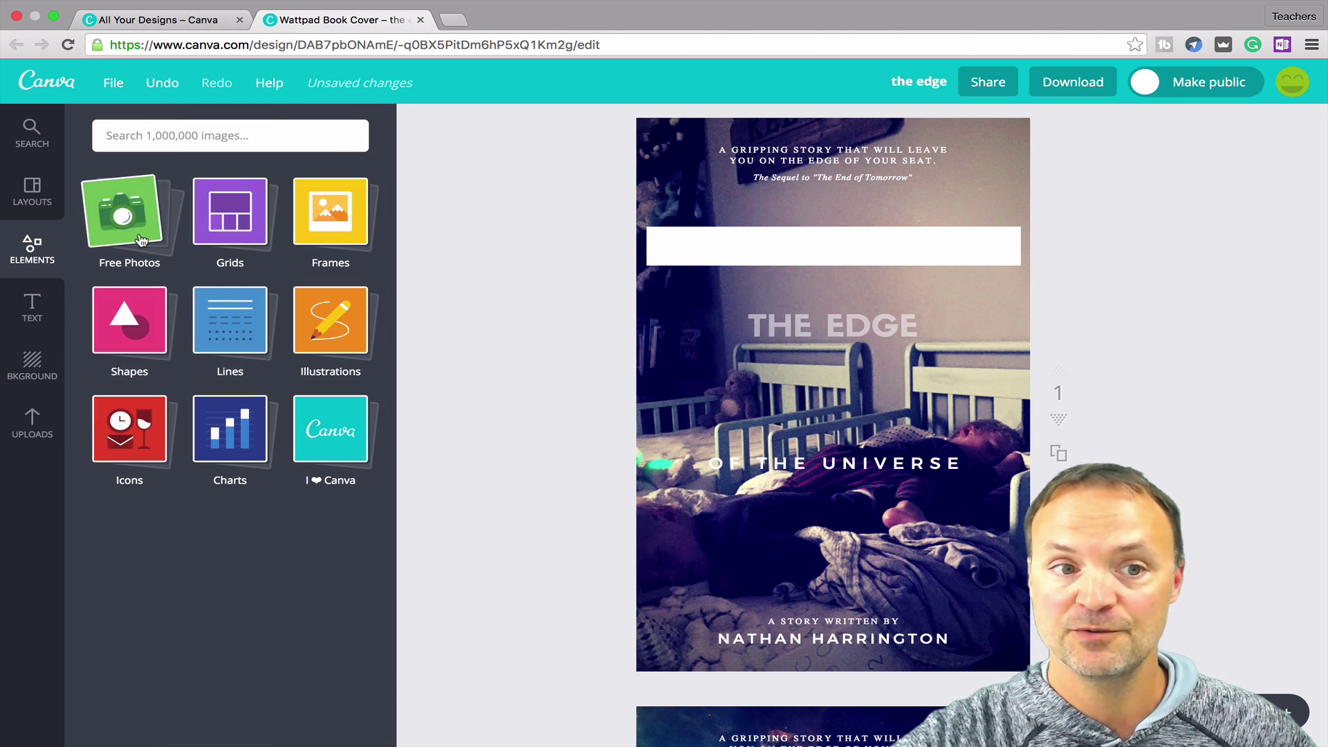
left_click(141, 240)
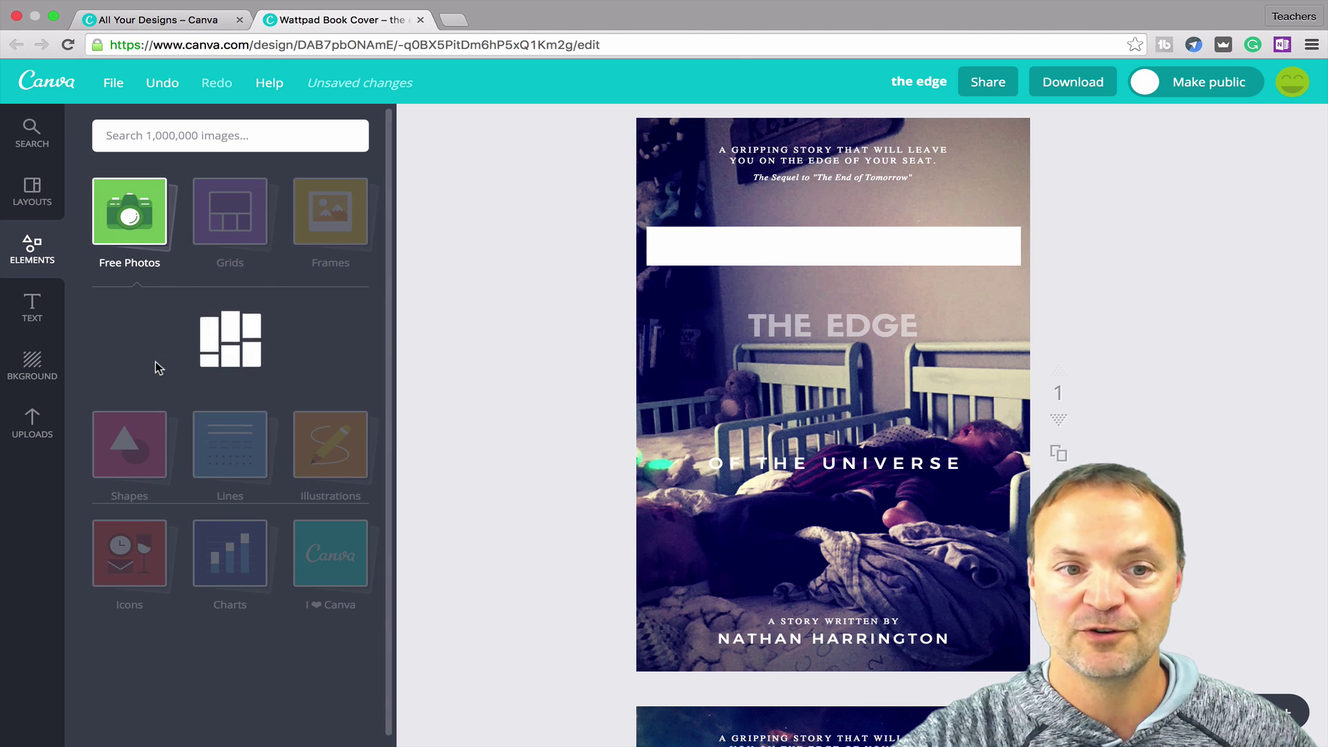
scroll(157, 368, "down", 5)
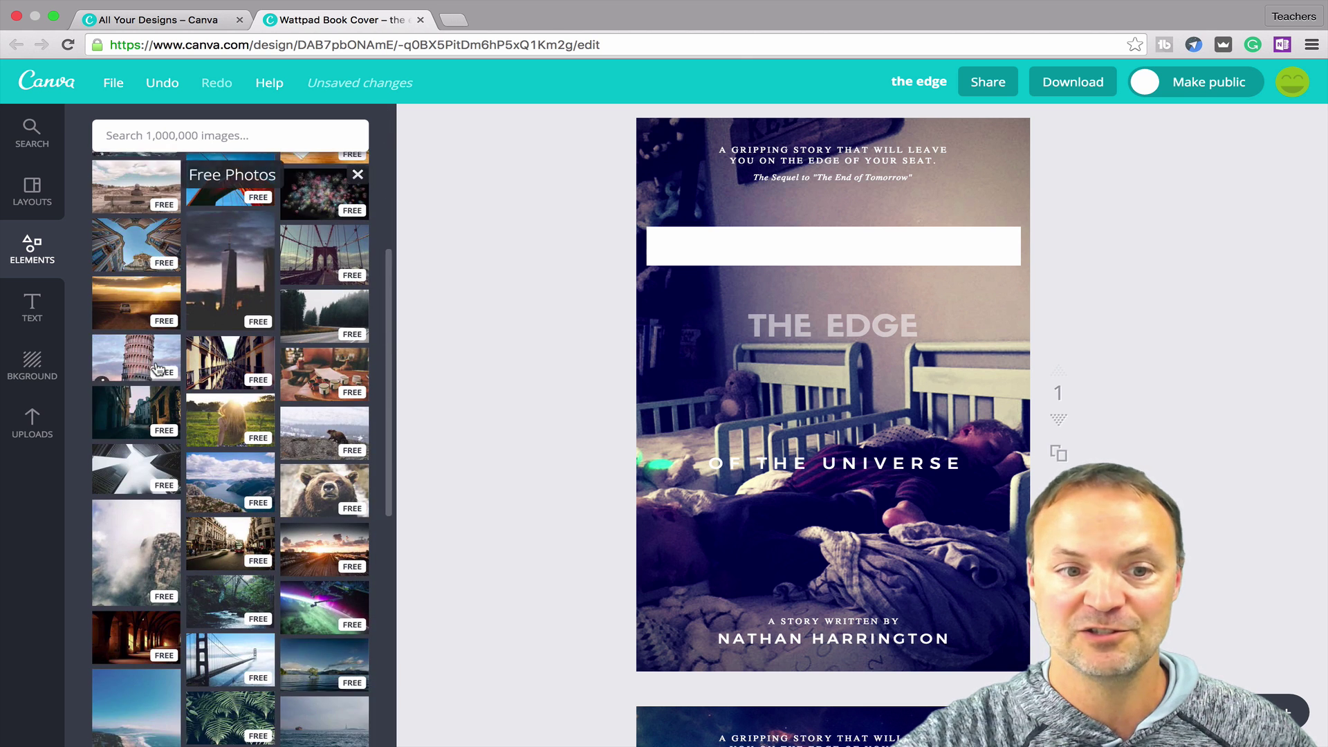
scroll(158, 368, "down", 3)
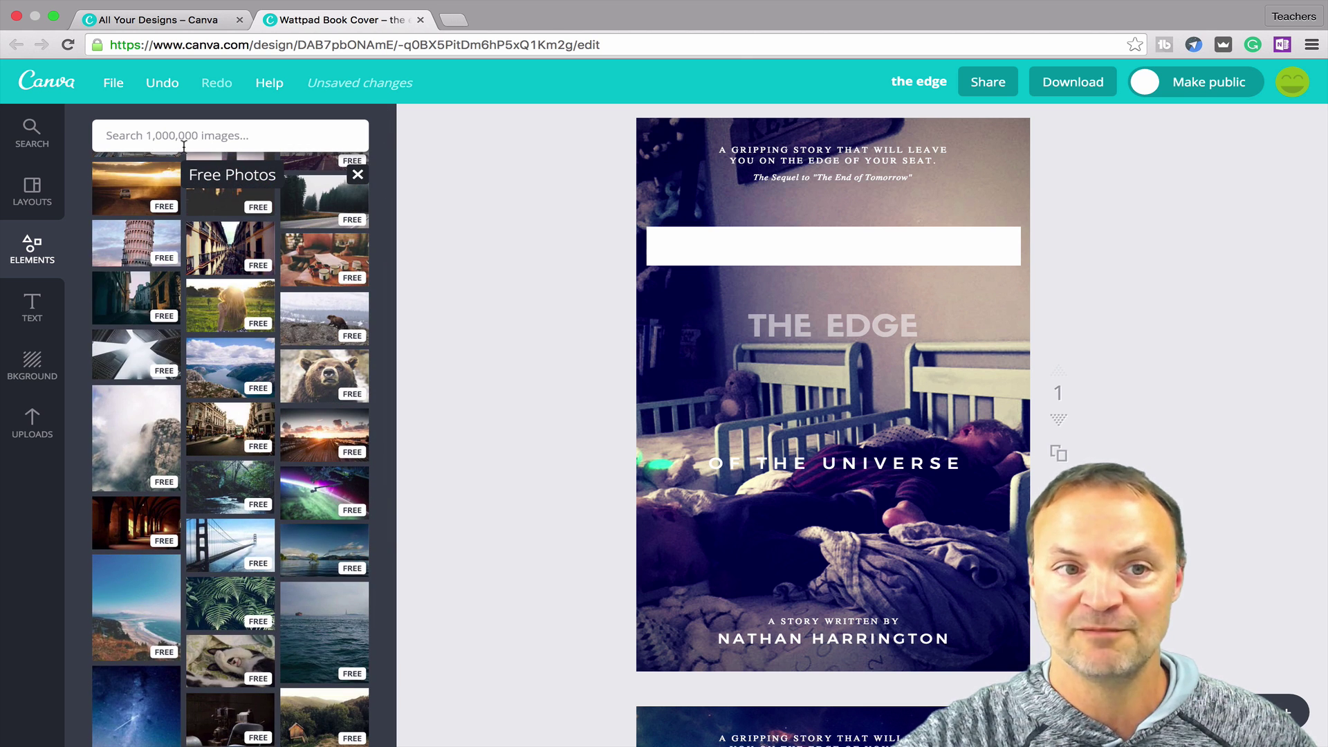
scroll(203, 377, "up", 3)
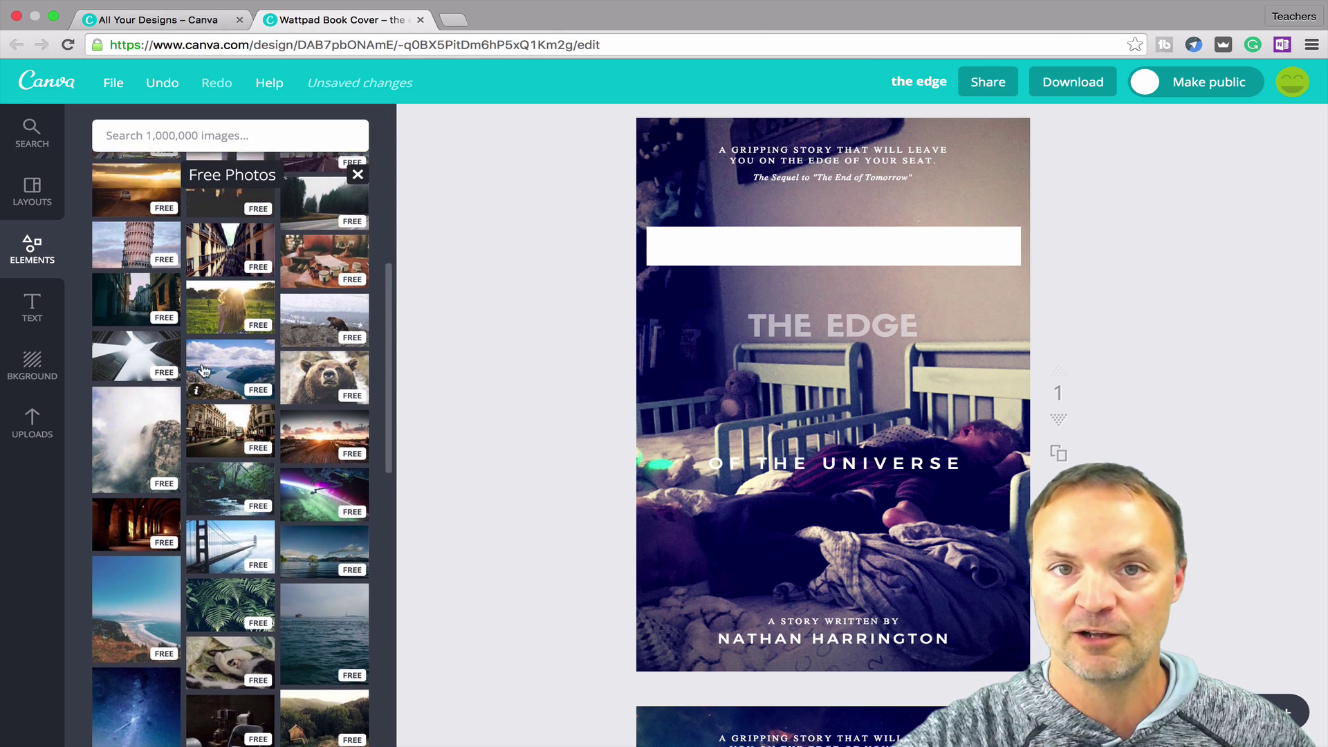
left_click(219, 137)
type("compu")
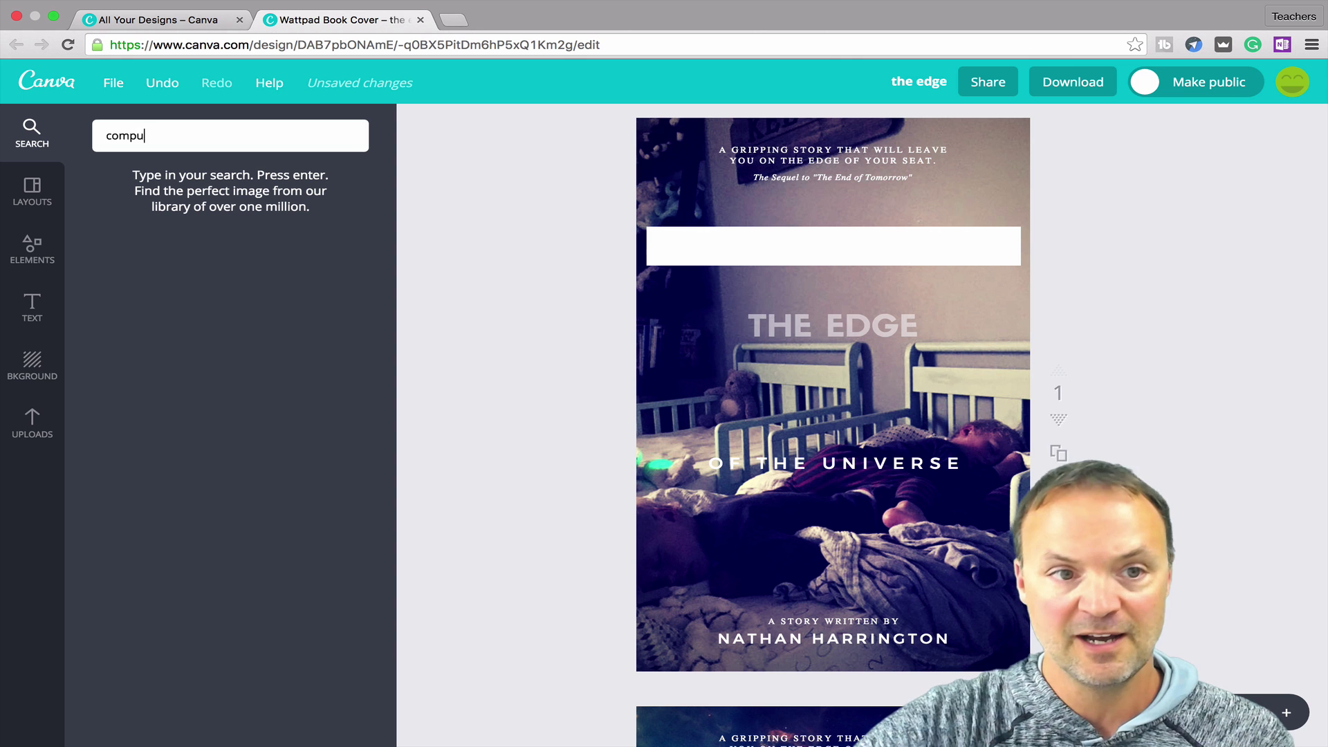
type("ter")
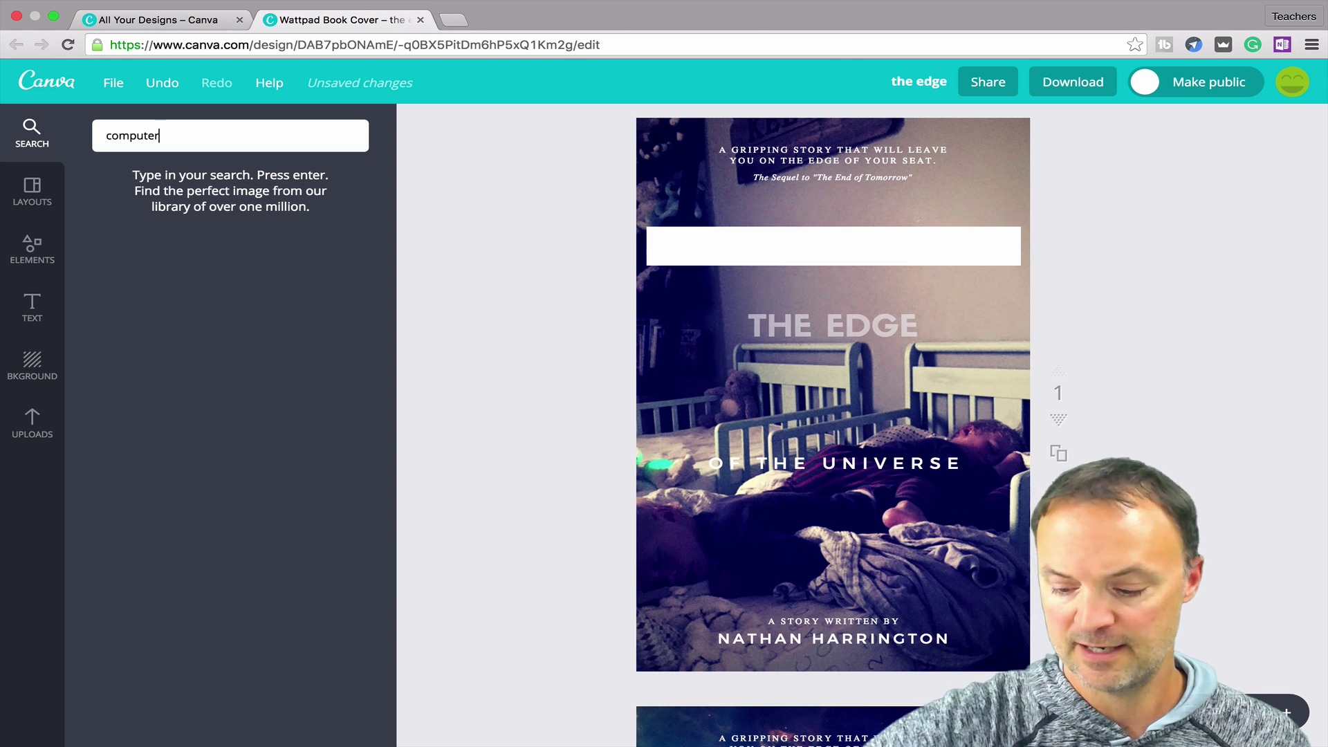
key("Return")
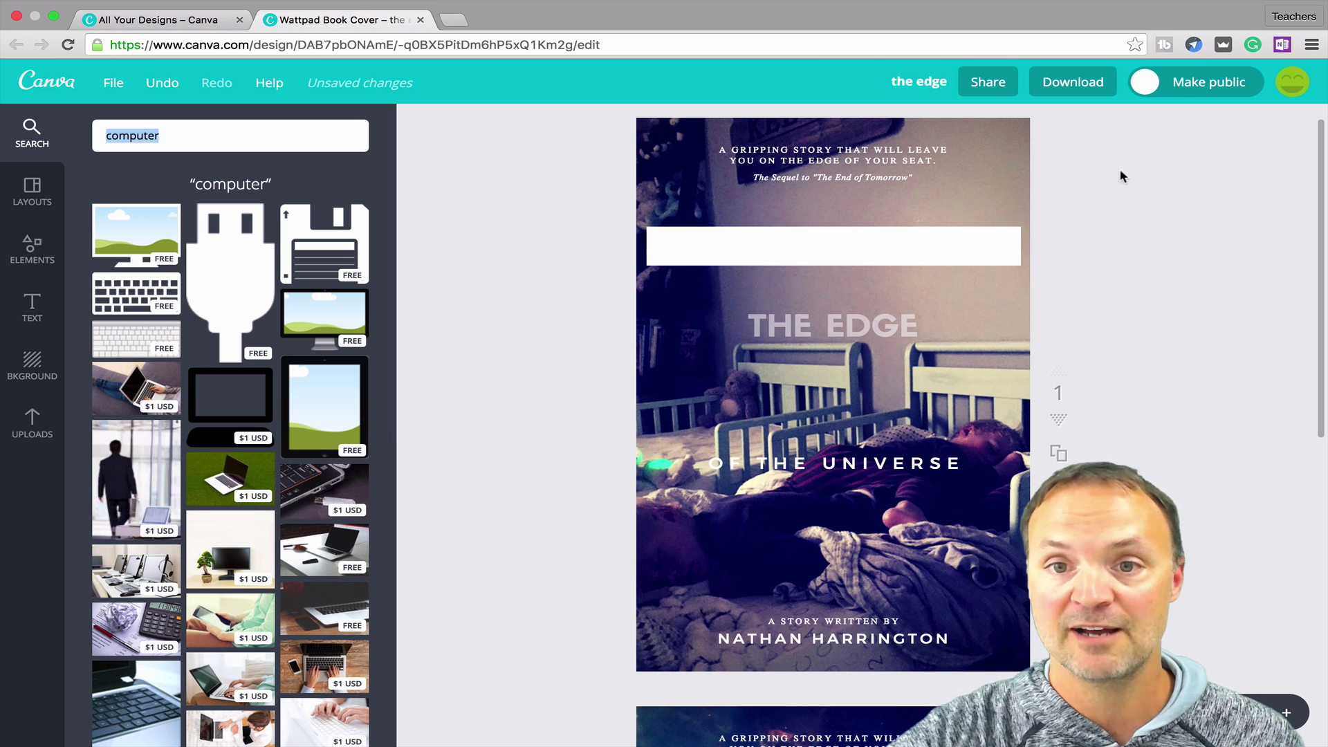
left_click(987, 87)
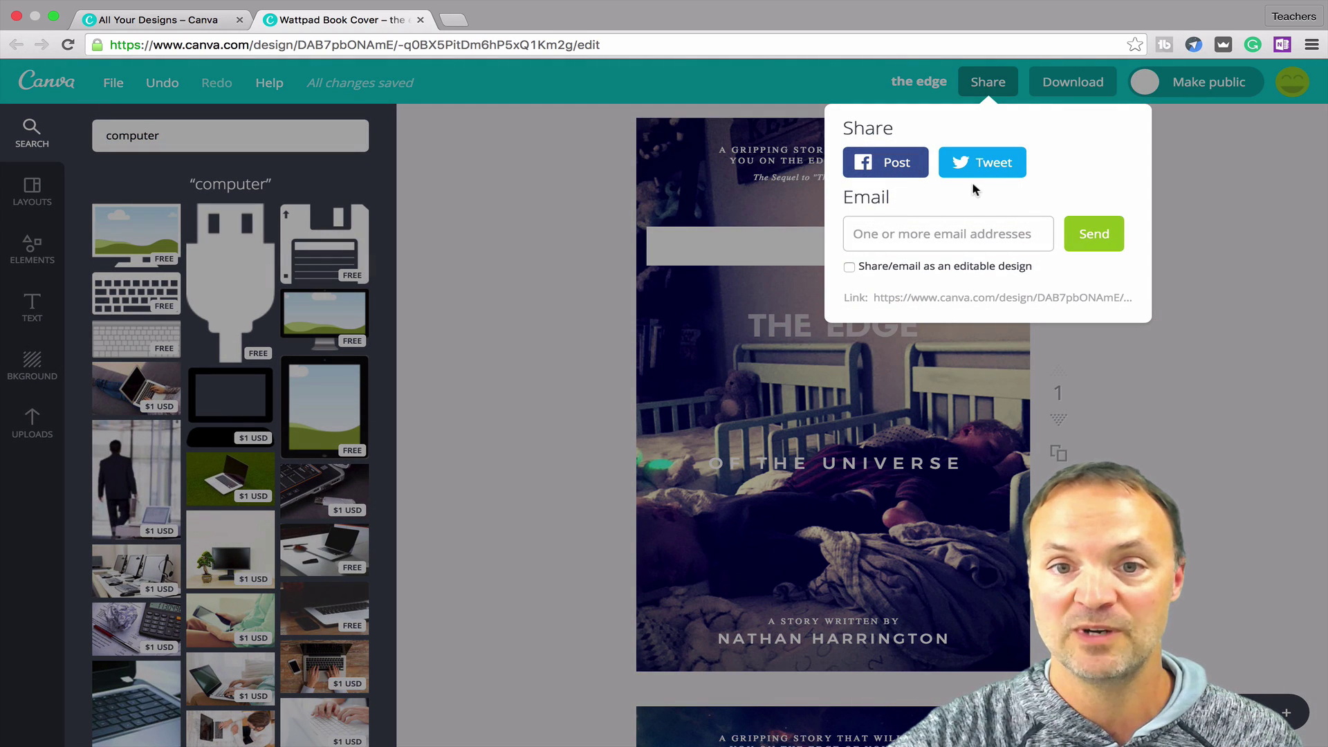
left_click(1253, 191)
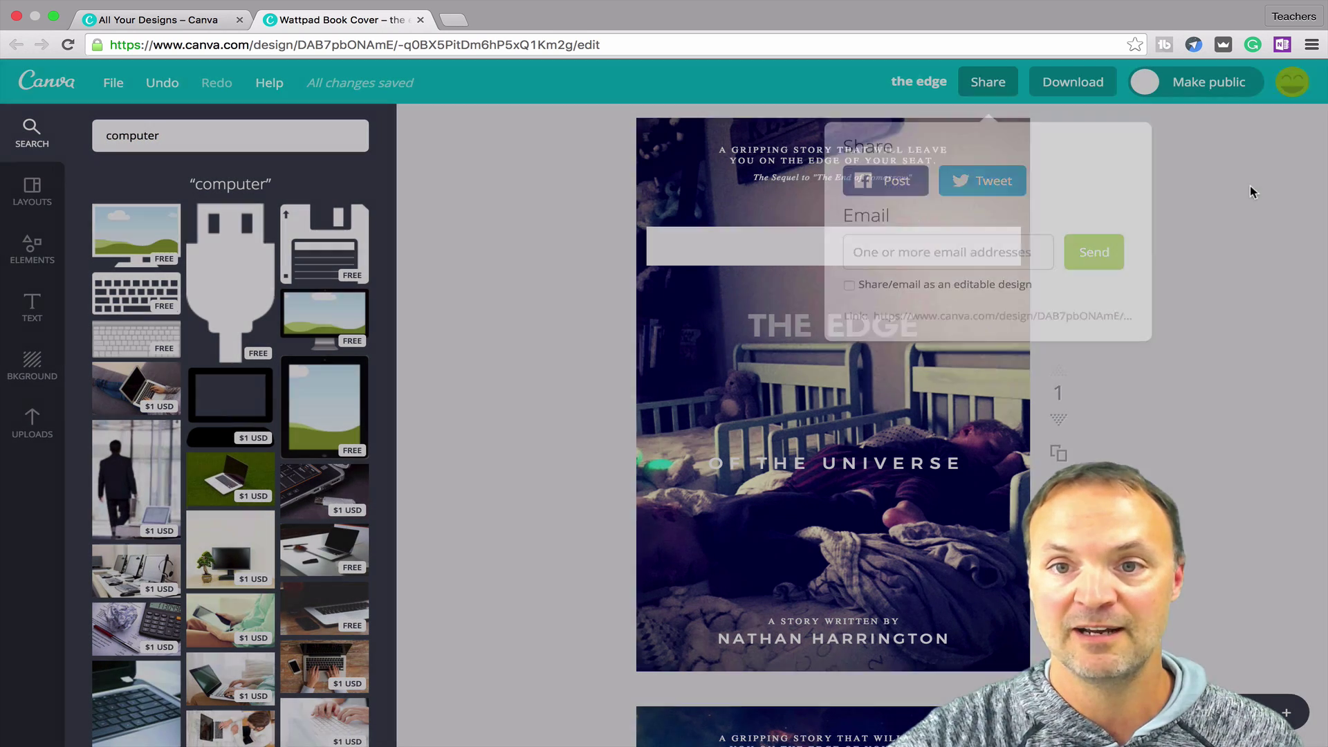
left_click(1084, 90)
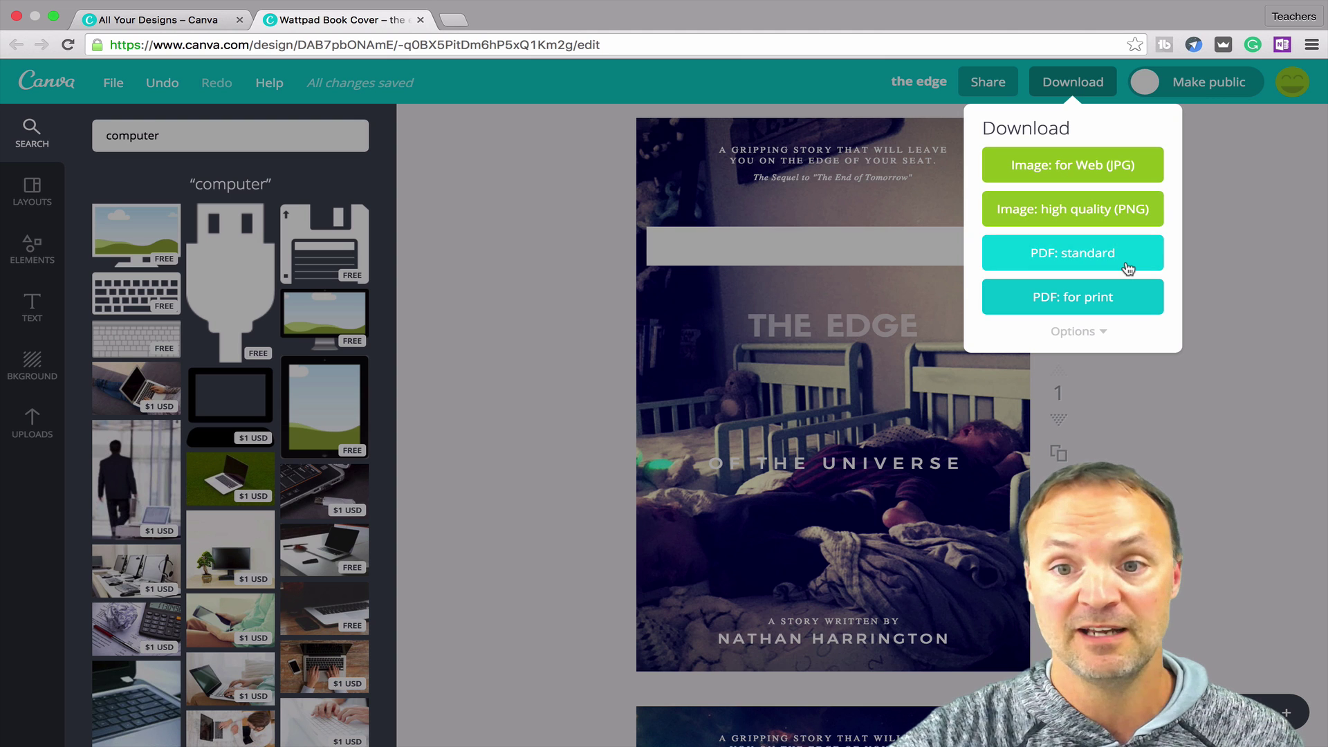
left_click(1090, 337)
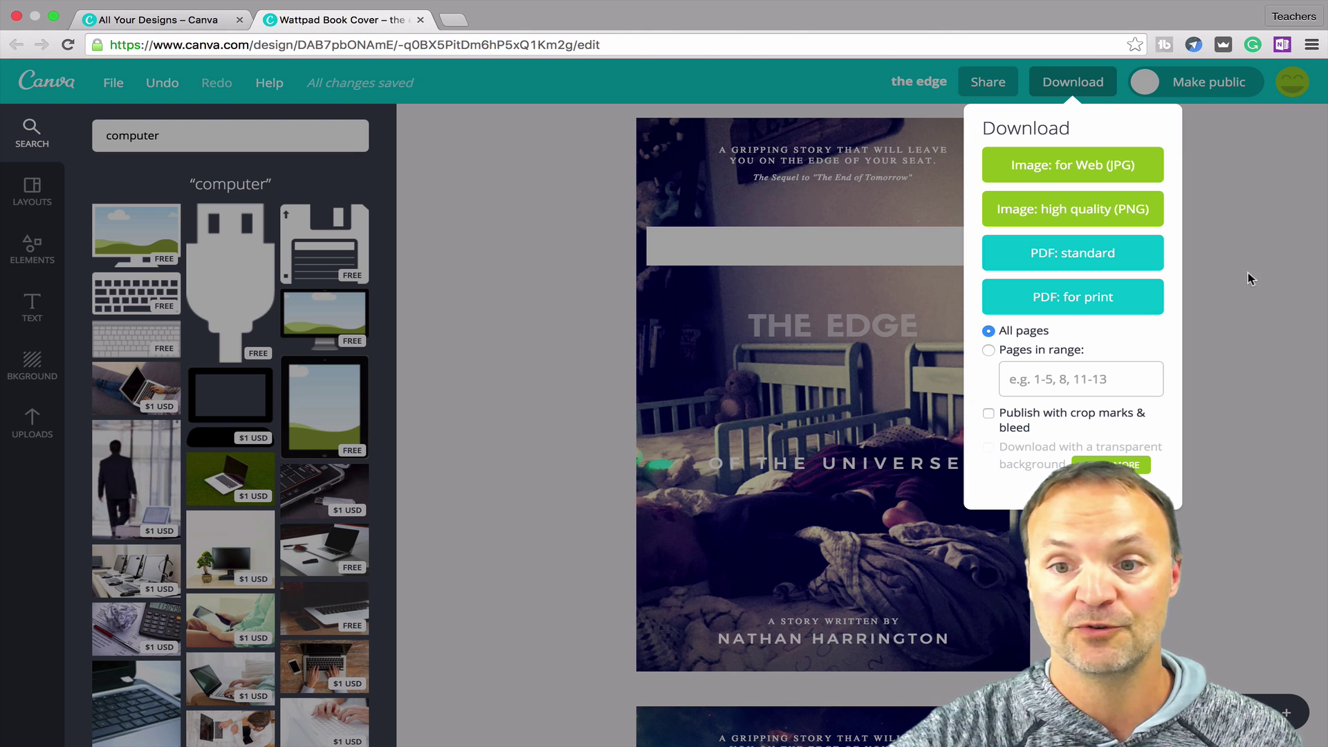
left_click(1299, 277)
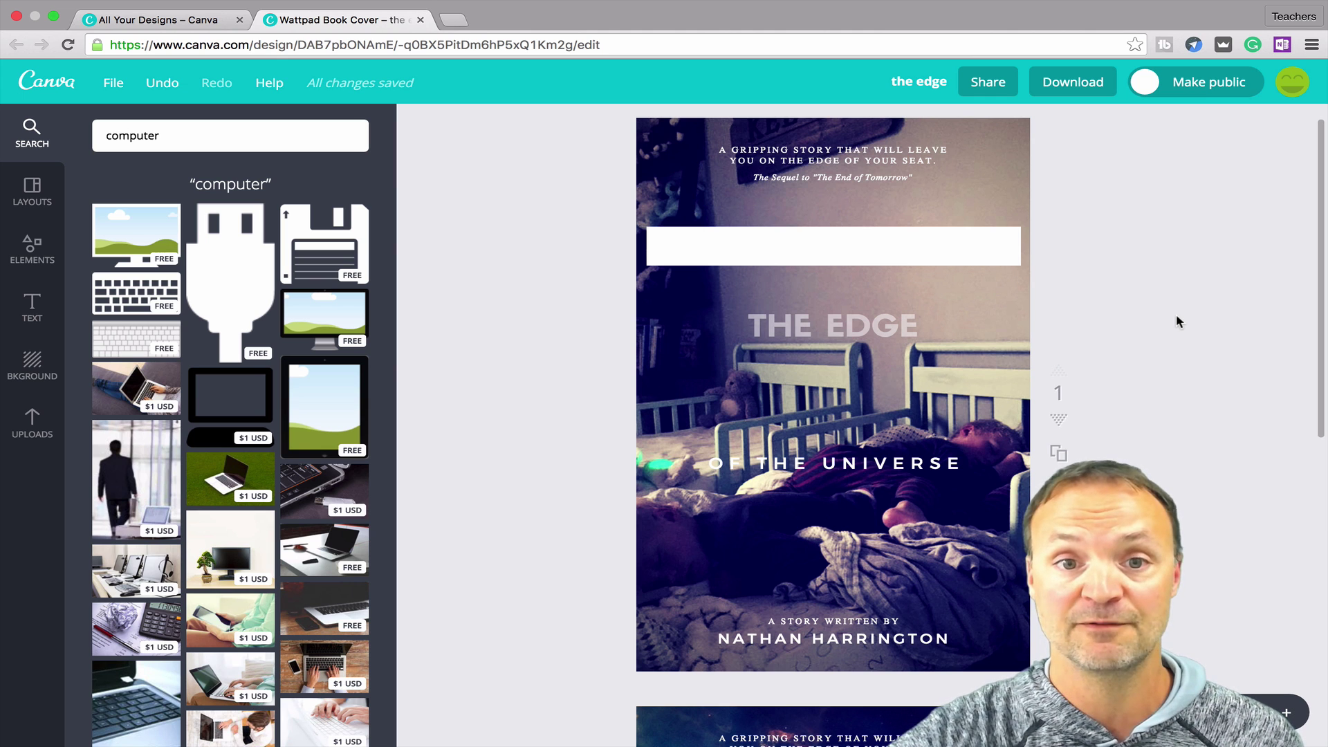
Step: Return to All your designs and view the Upgrade to Canva for Work trial offer
left_click(29, 86)
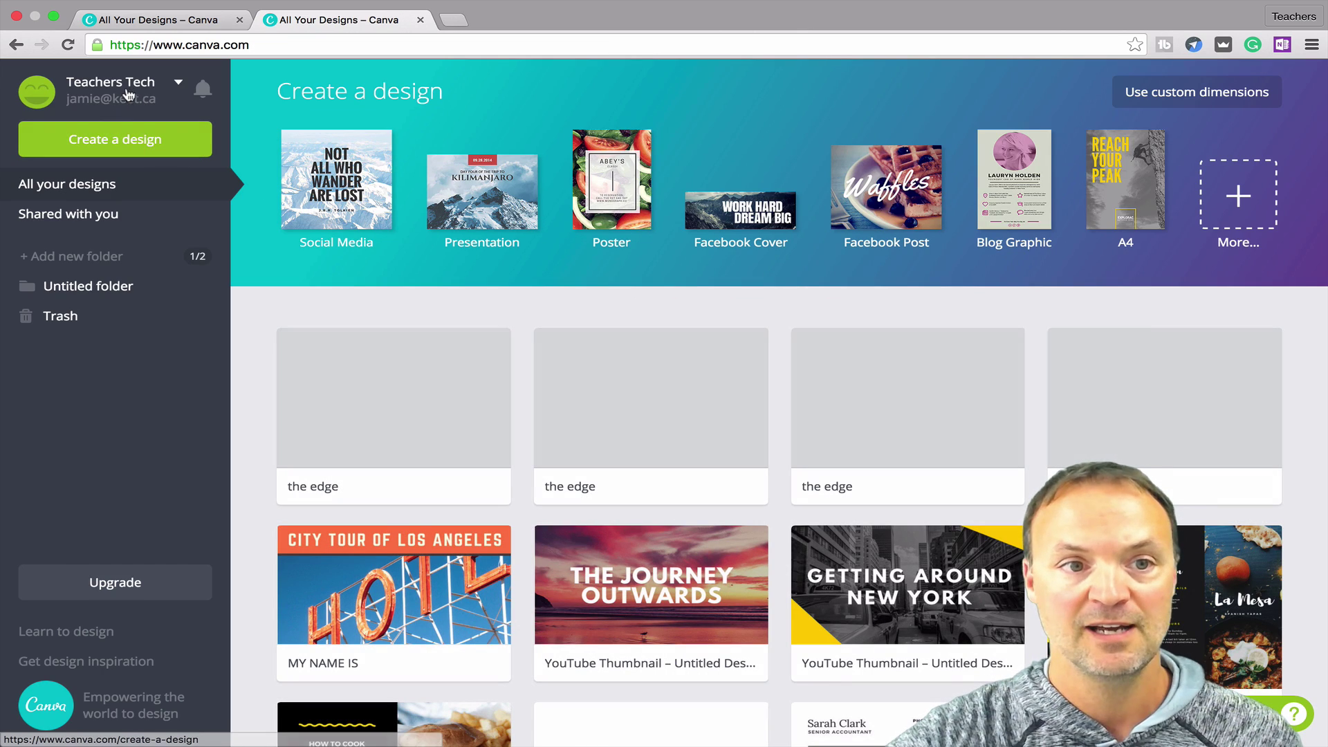
left_click(132, 83)
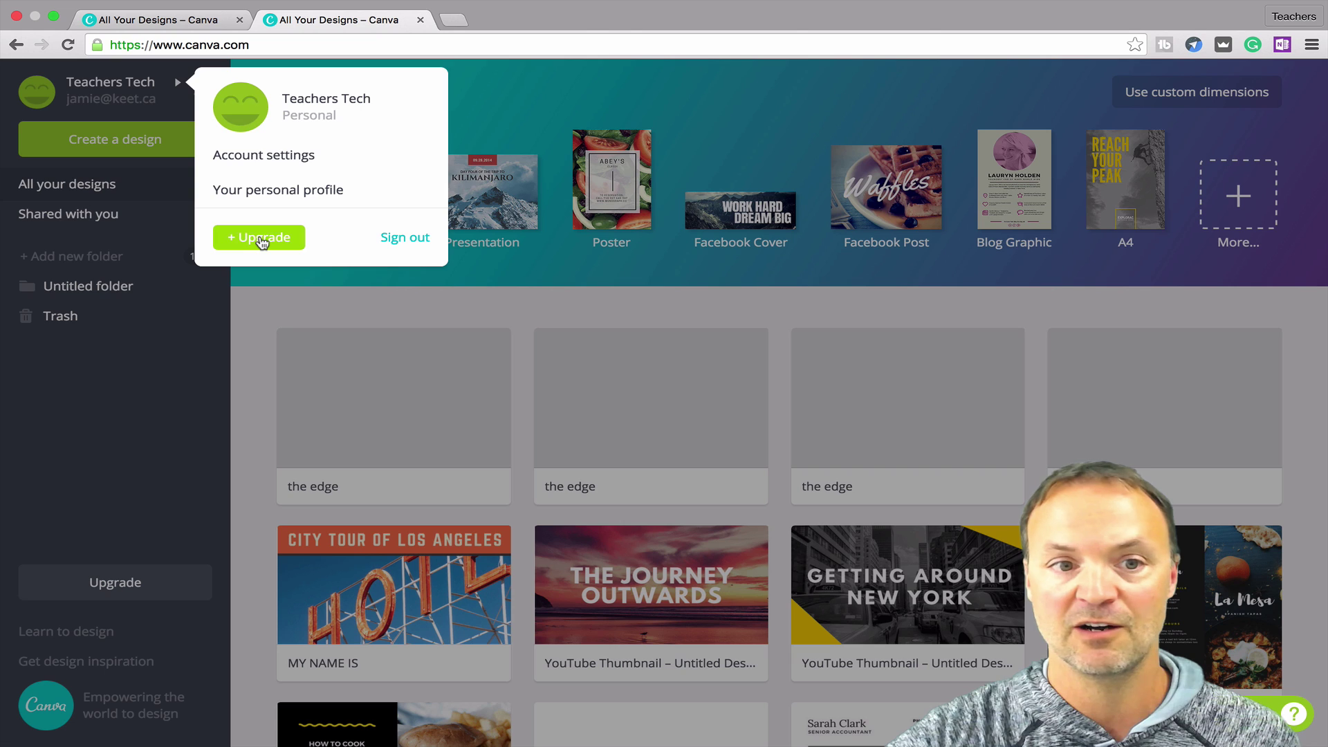
left_click(261, 239)
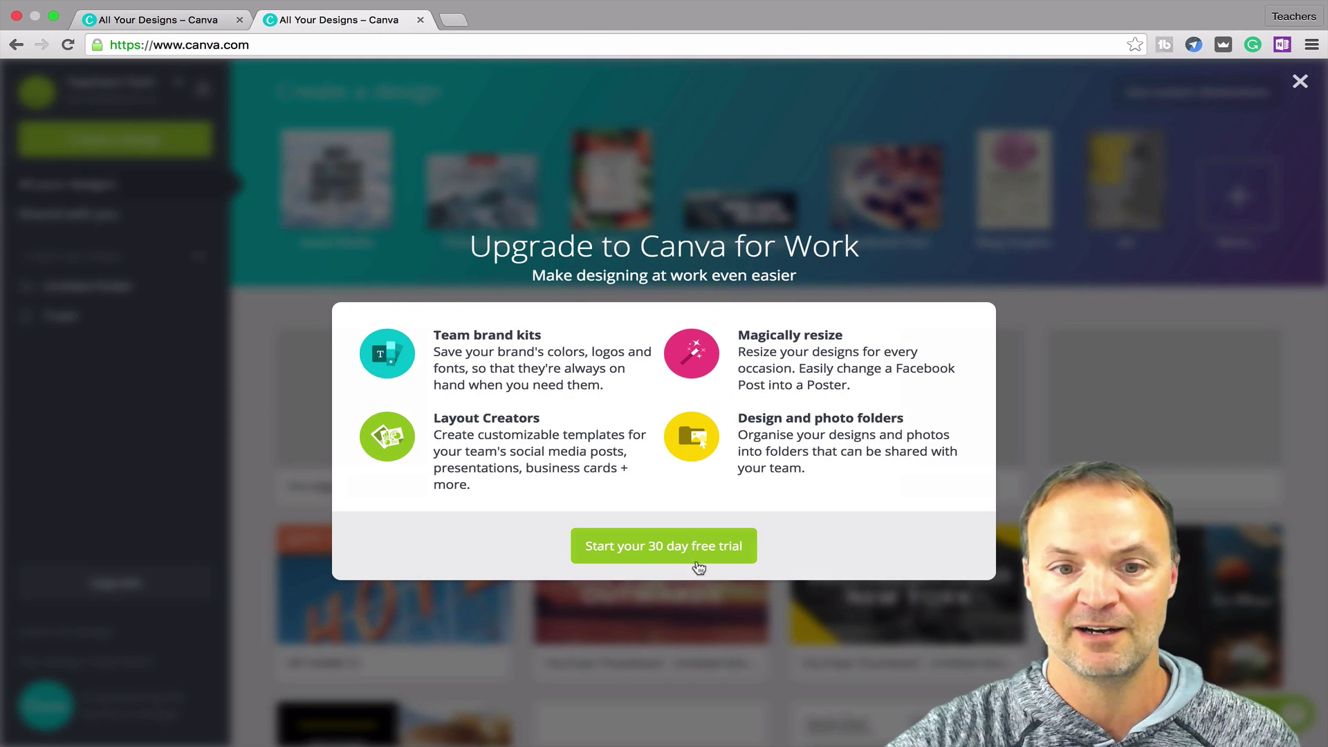
left_click(664, 546)
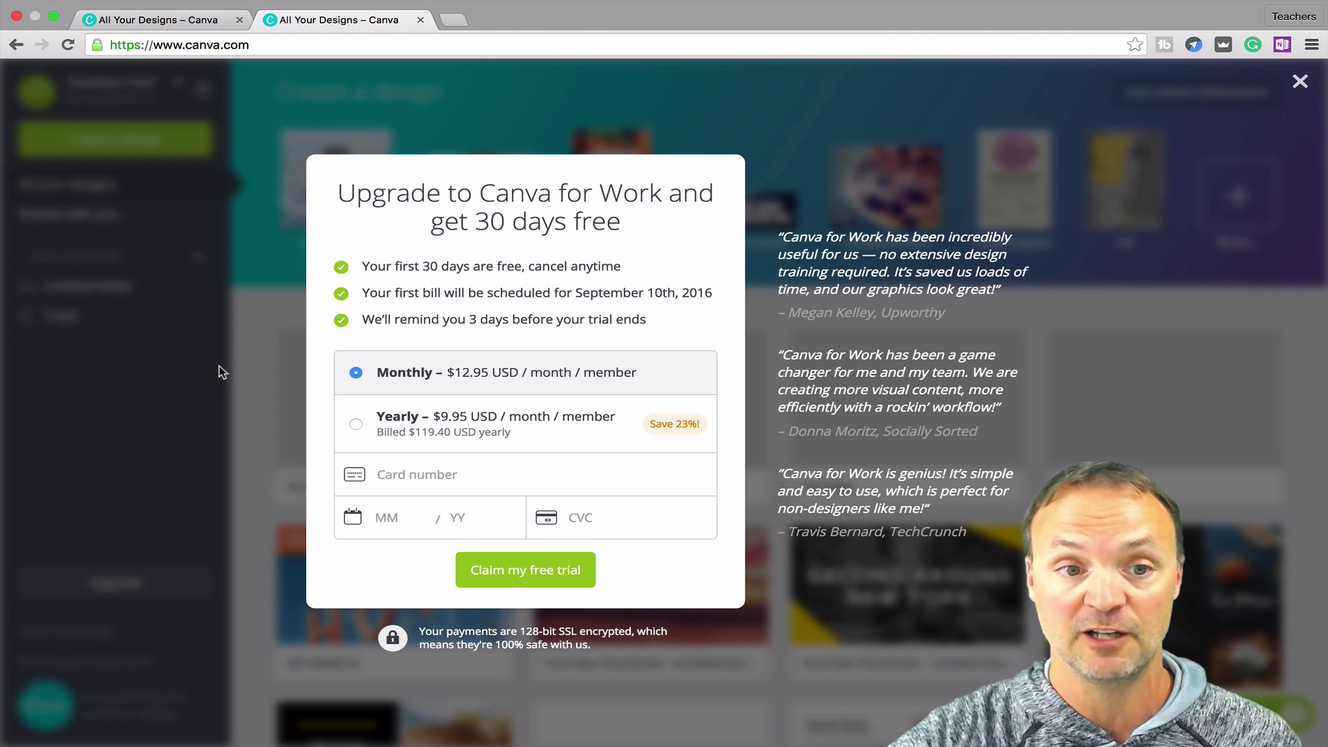
left_click(239, 355)
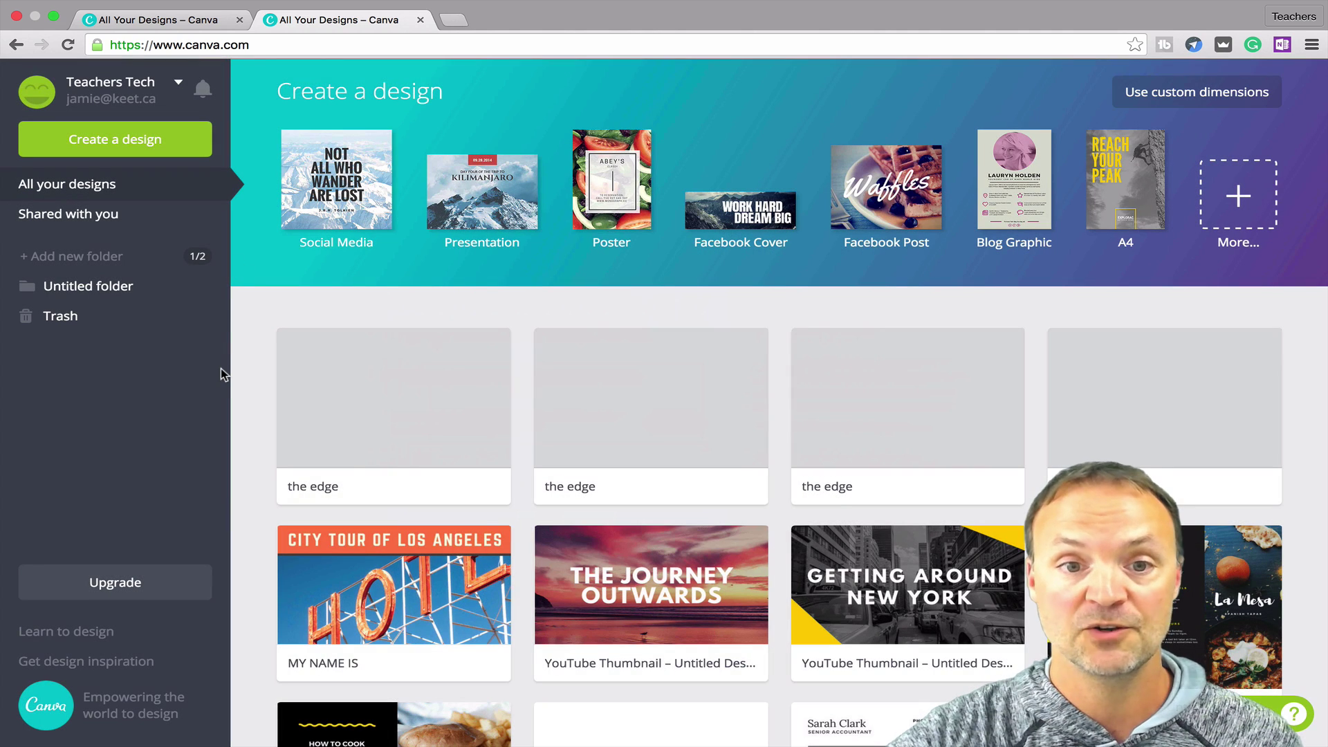